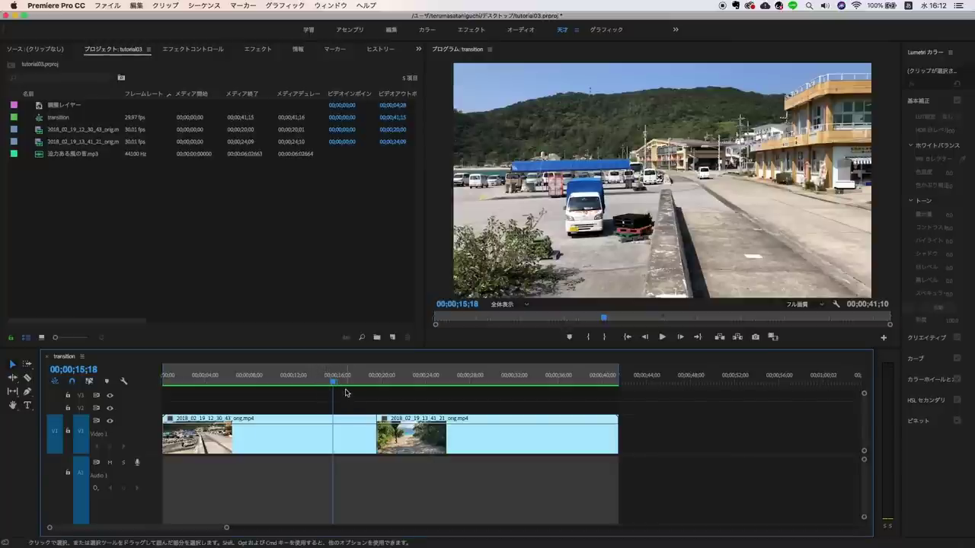
Step: Zoom the timeline in around the clip join and position the playhead just before the cut
mouse_move(328, 376)
left_mouse_down()
mouse_move(446, 376)
mouse_move(321, 371)
left_mouse_up()
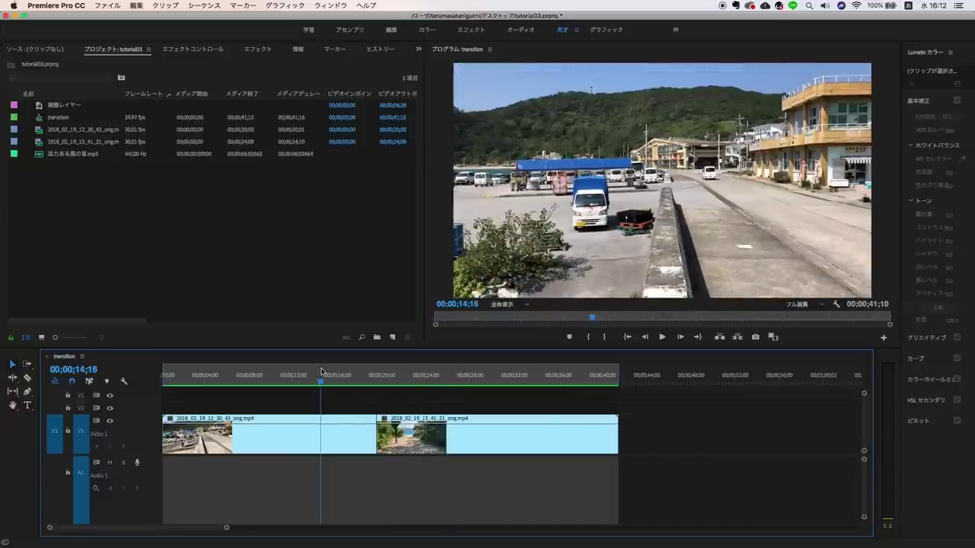
left_click_drag(383, 376, 375, 379)
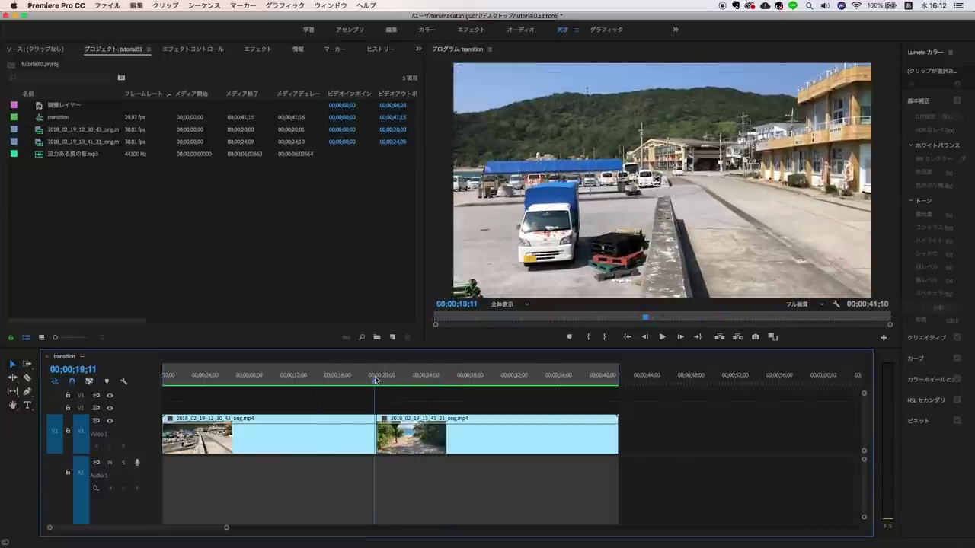
left_click_drag(221, 527, 181, 522)
mouse_move(505, 377)
left_mouse_down()
mouse_move(472, 379)
mouse_move(509, 378)
left_mouse_up()
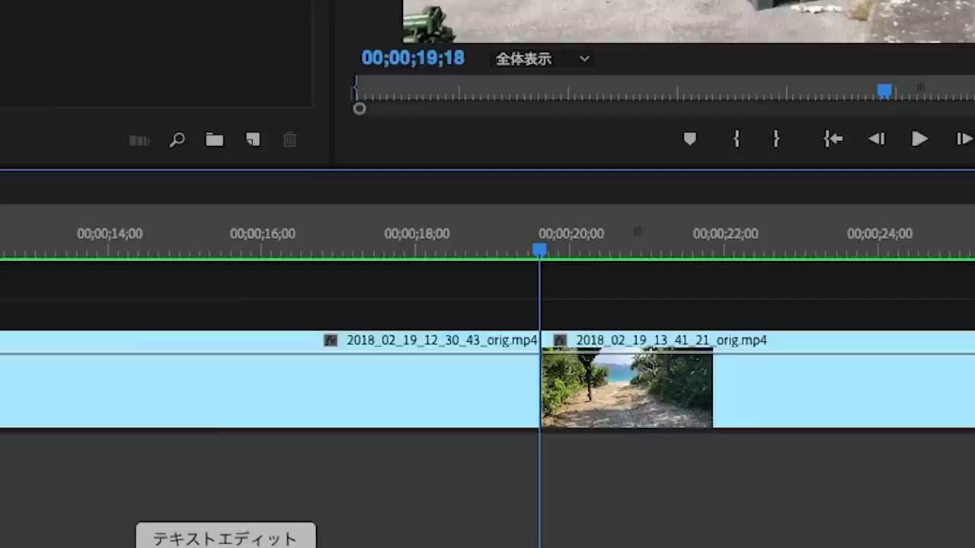
key("Left")
key("Left")
key("Left")
key("Left")
key("Left")
key("Left")
key("Left")
key("Left")
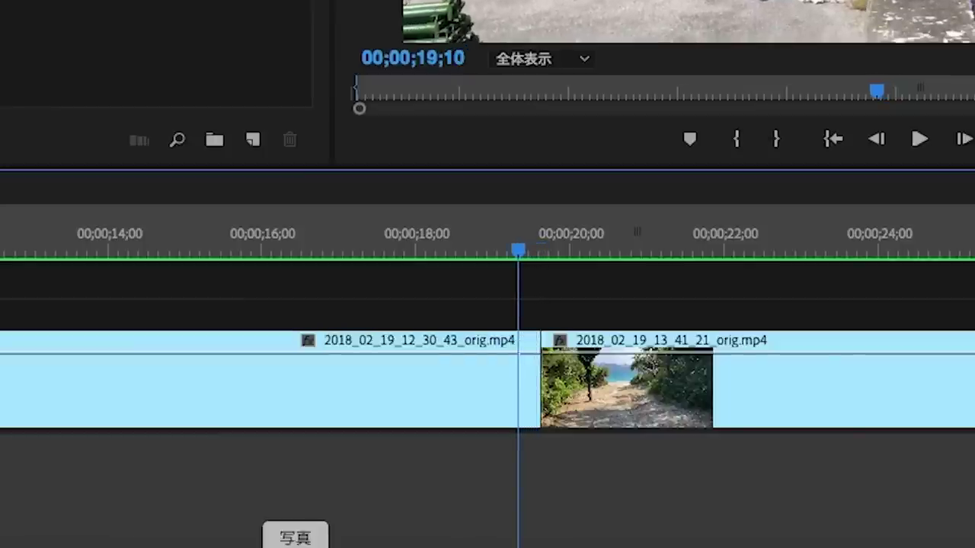
key("equal")
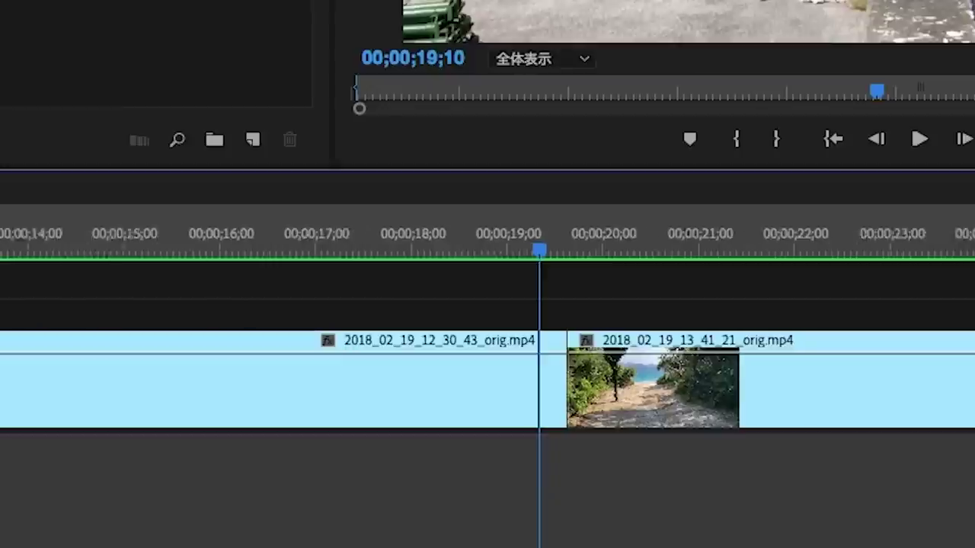
key("equal")
Step: Add edits around 19;18 and 19;27 to isolate two short pieces either side of the cut
left_click(587, 249)
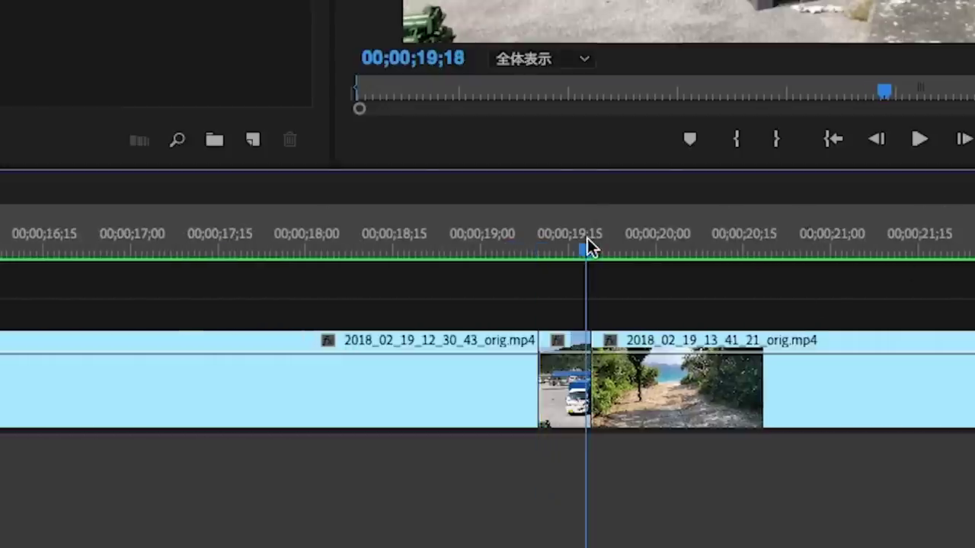
left_click_drag(587, 248, 591, 249)
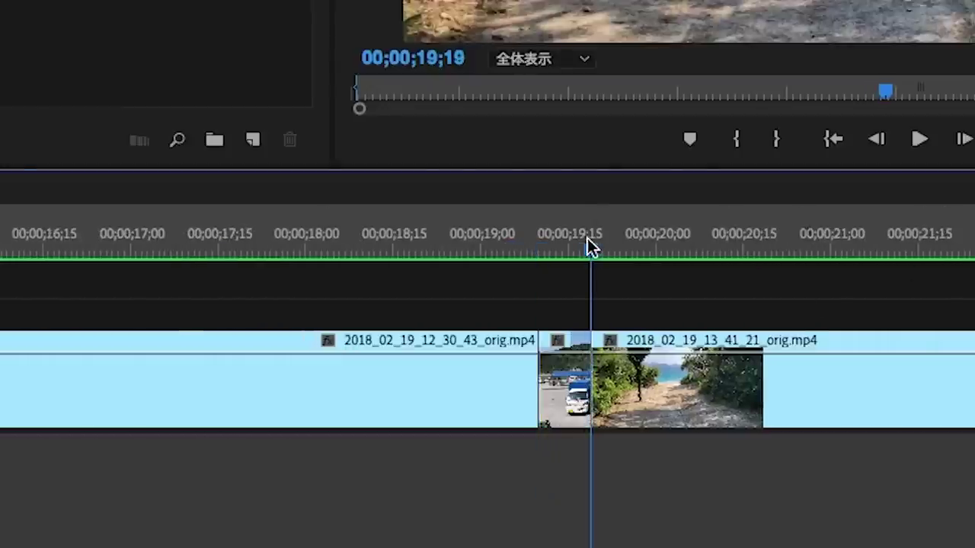
key("Right")
key("Right")
key("Right")
key("Right")
key("Right")
key("Right")
key("Right")
key("Right")
key("ctrl+k")
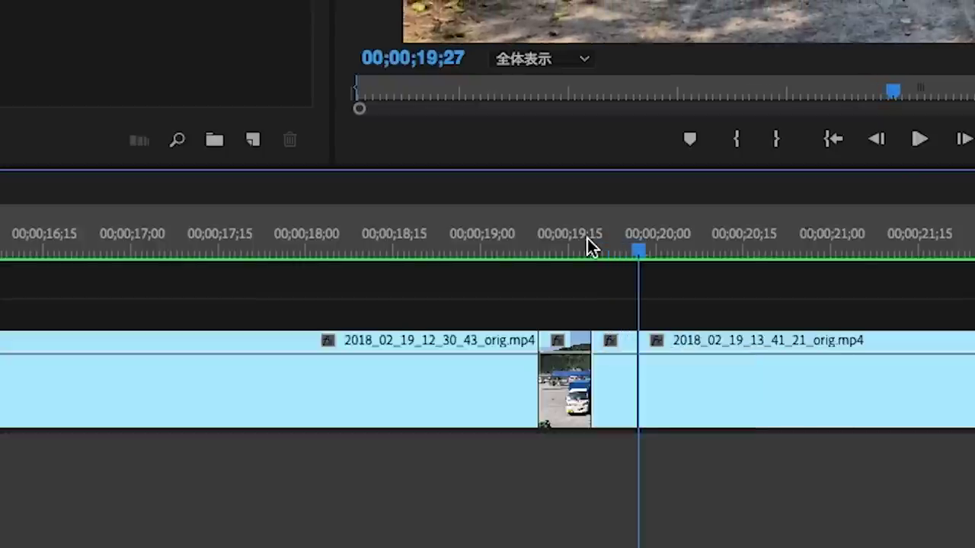
left_click_drag(559, 316, 625, 425)
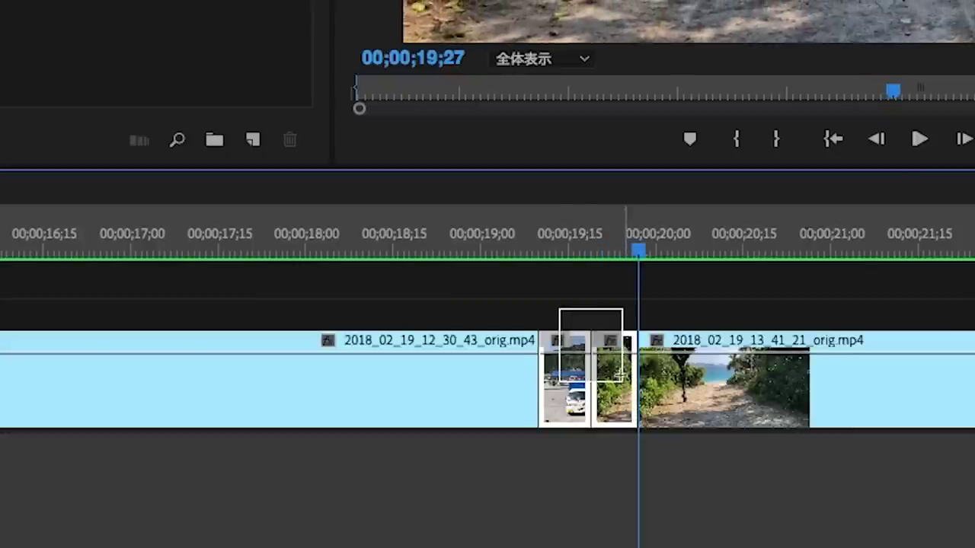
left_click(727, 249)
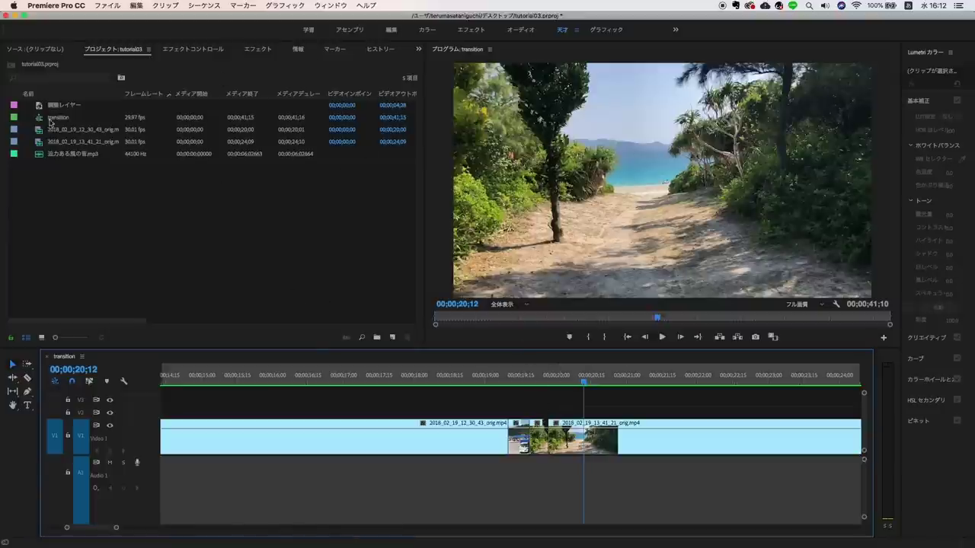
Step: Create a new 1920×1080 adjustment layer in the Project panel
left_click(392, 337)
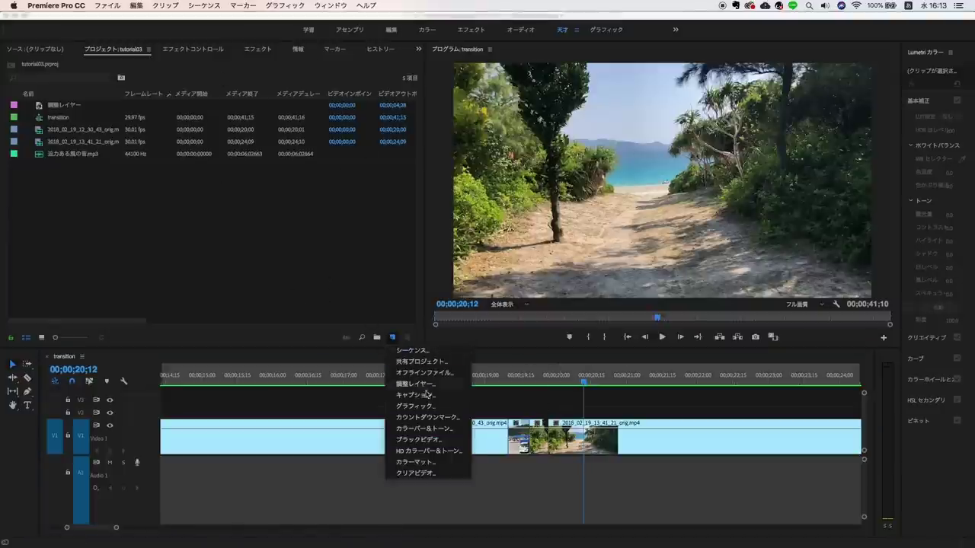
left_click(390, 334)
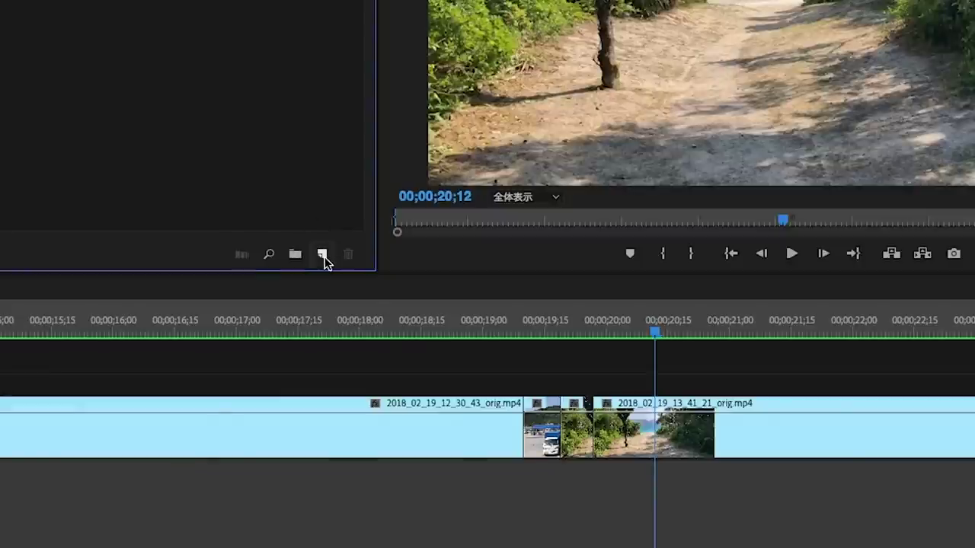
left_click(323, 256)
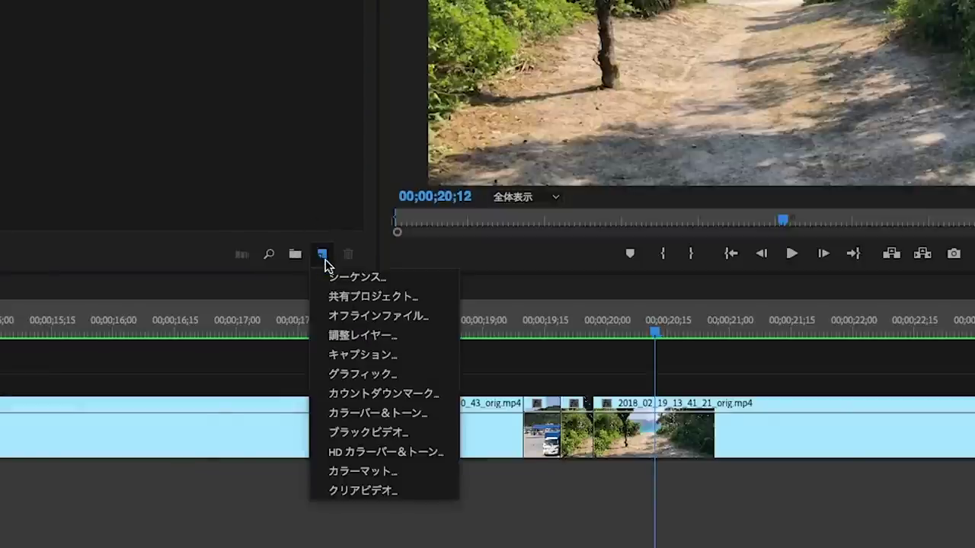
left_click(366, 337)
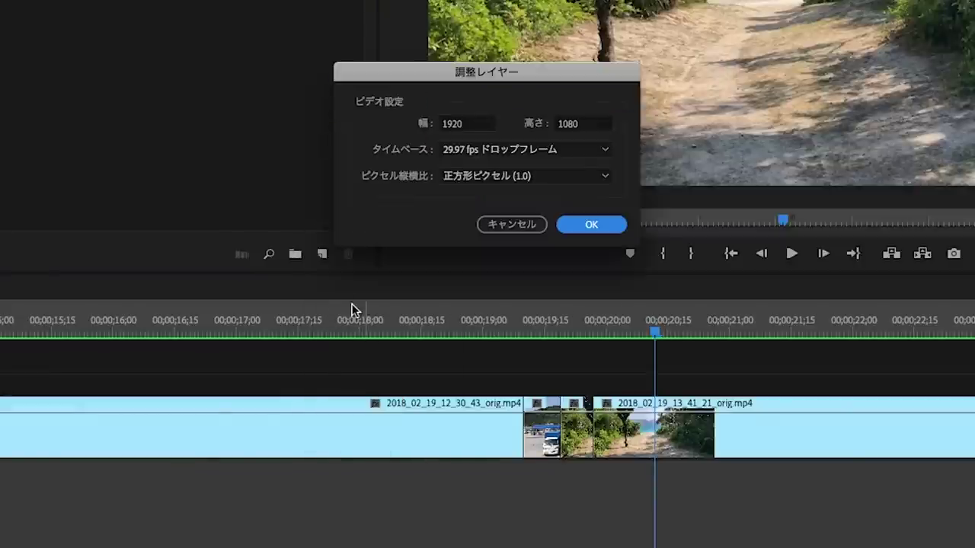
left_click(592, 225)
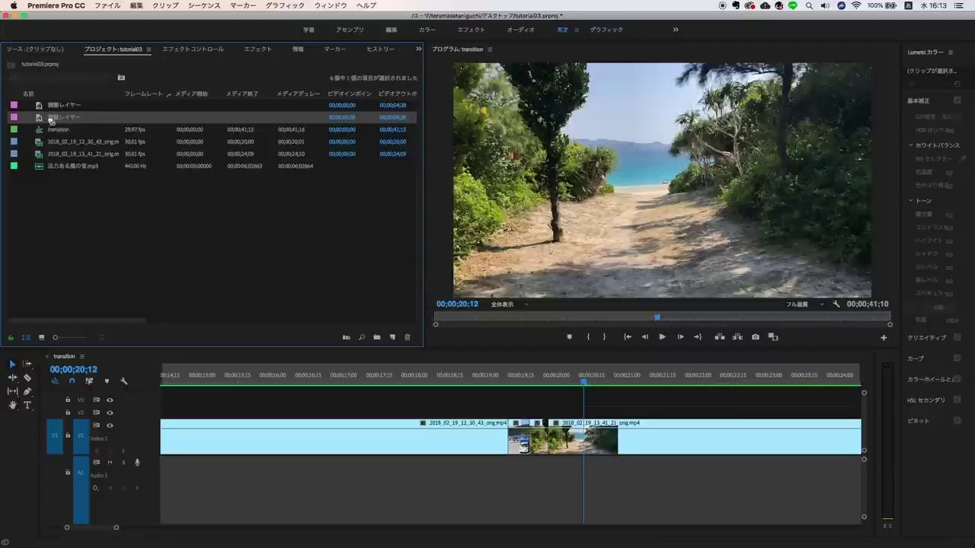
Step: Place the adjustment layer on V2 over the cut and delete its tail beyond the short pieces
left_click_drag(44, 120, 566, 396)
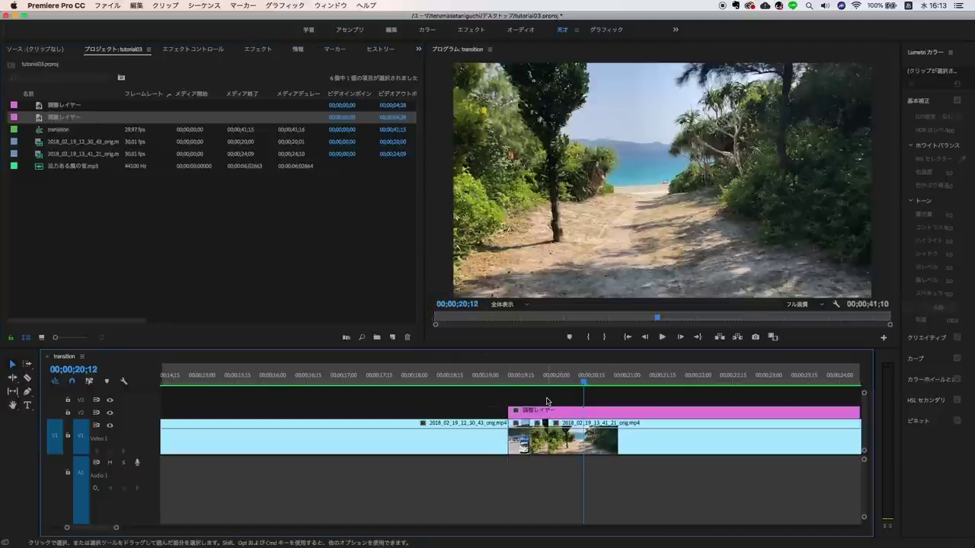
key("c")
left_click(549, 415)
key("v")
left_click(557, 411)
key("Delete")
Step: Return the playhead to 19;18 and save the project
left_click(529, 381)
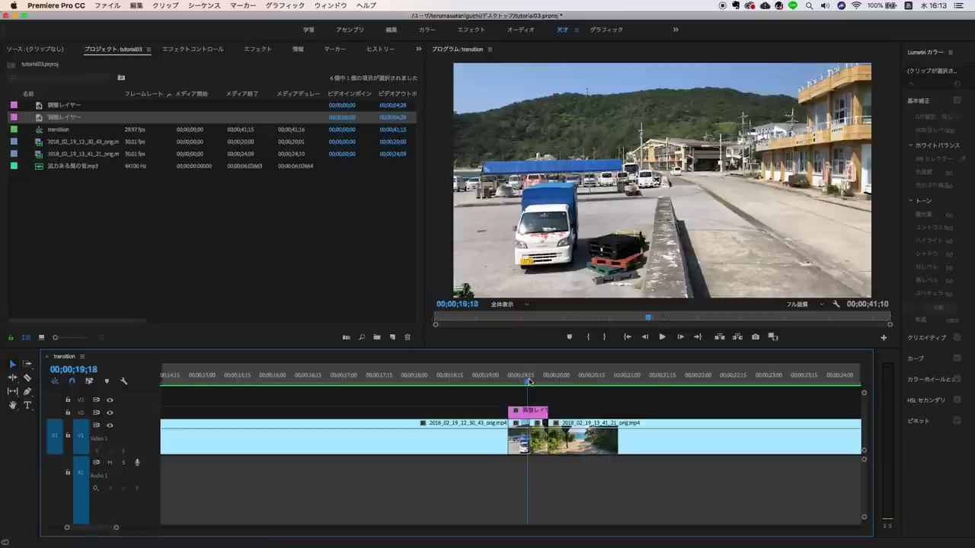
key("cmd+s")
key("super+s")
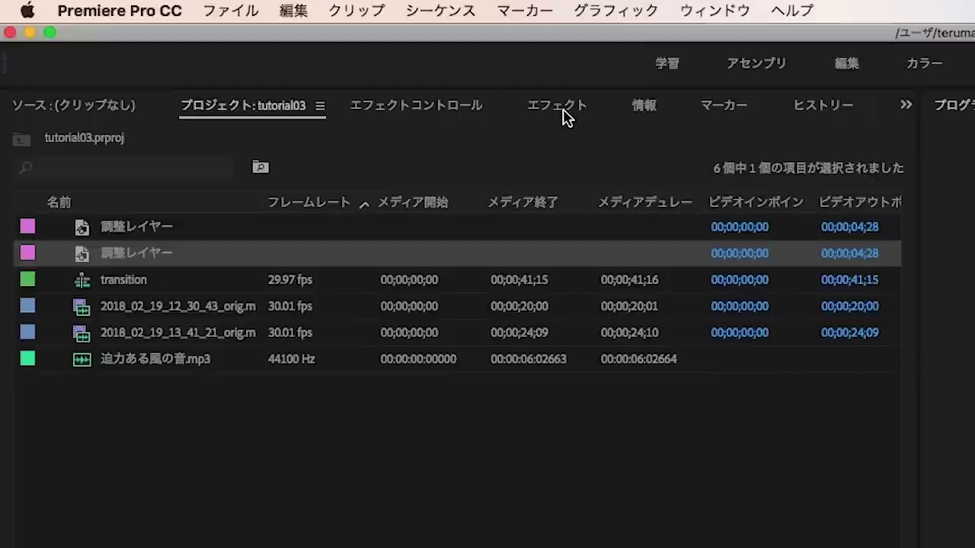
Step: Search the effects for 複製 and apply Replicate to the short piece before the cut
left_click(260, 51)
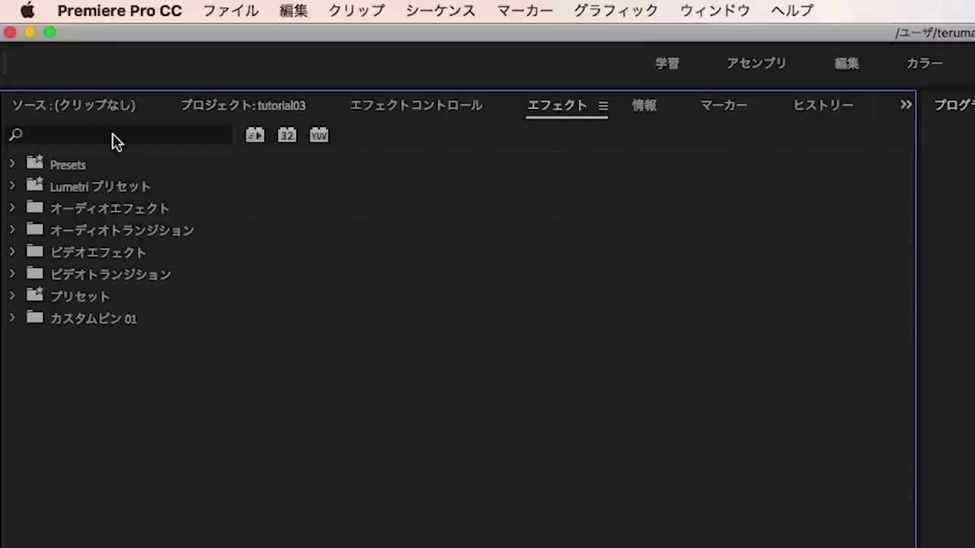
left_click(156, 134)
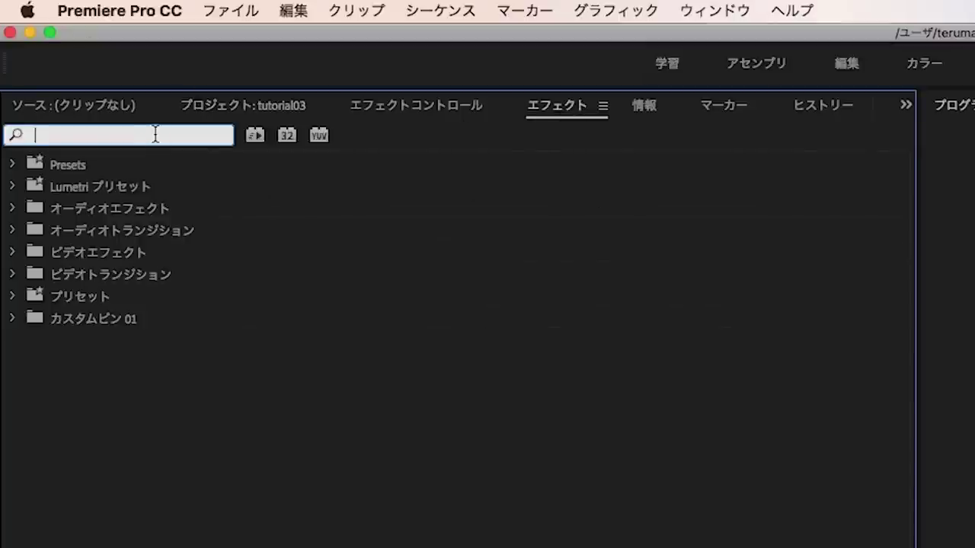
type("複製")
key("Return")
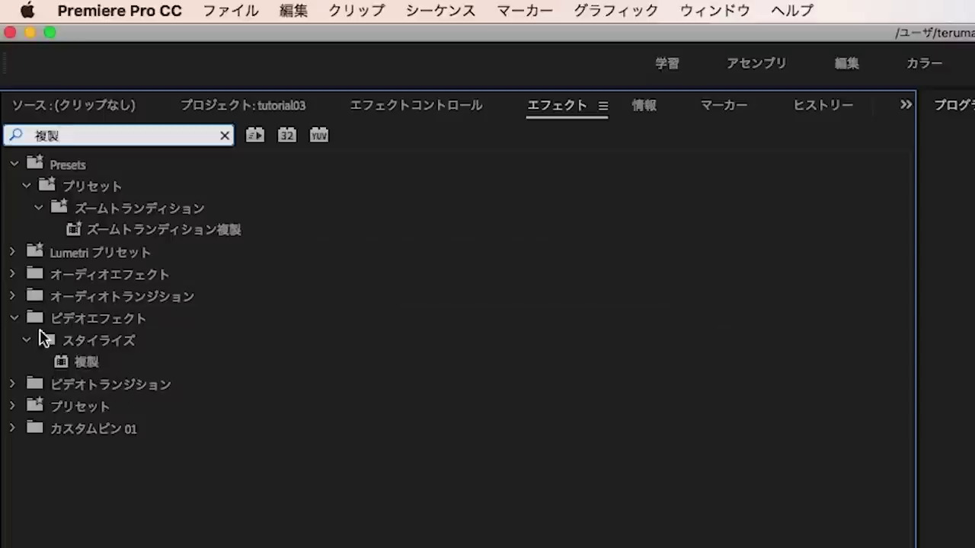
left_click(91, 365)
left_click_drag(61, 365, 512, 431)
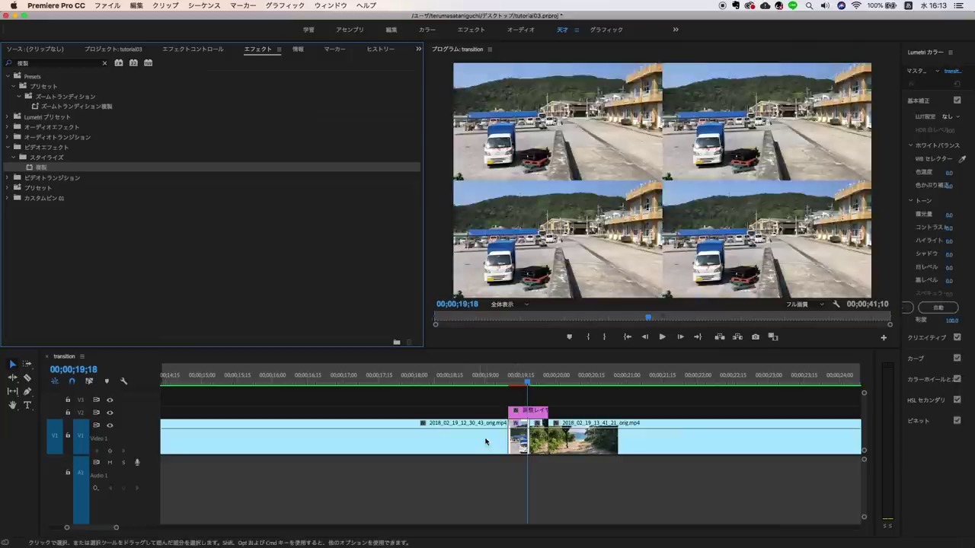
Step: Search for ミラー and apply the Mirror effect to the same short piece
left_click(105, 63)
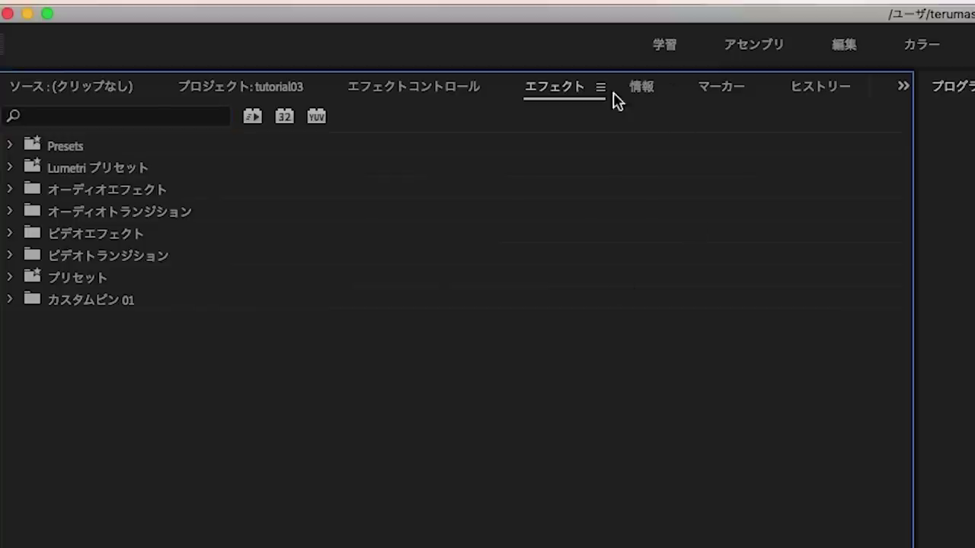
left_click(88, 120)
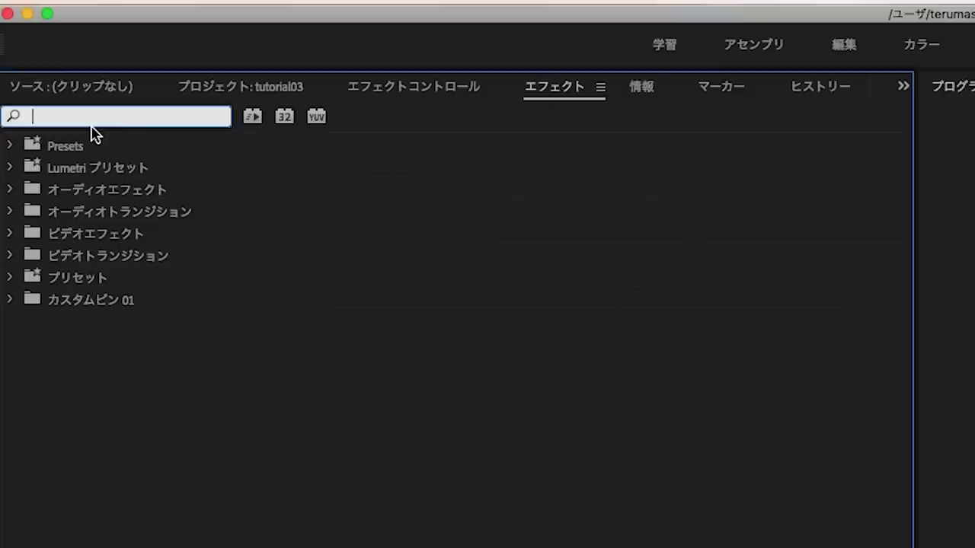
type("ミラー")
key("Return")
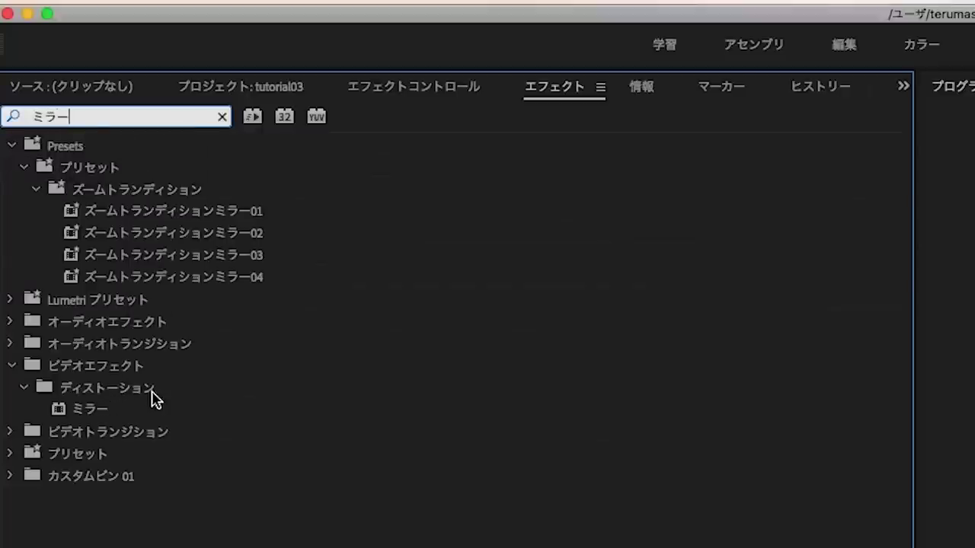
left_click_drag(62, 414, 634, 381)
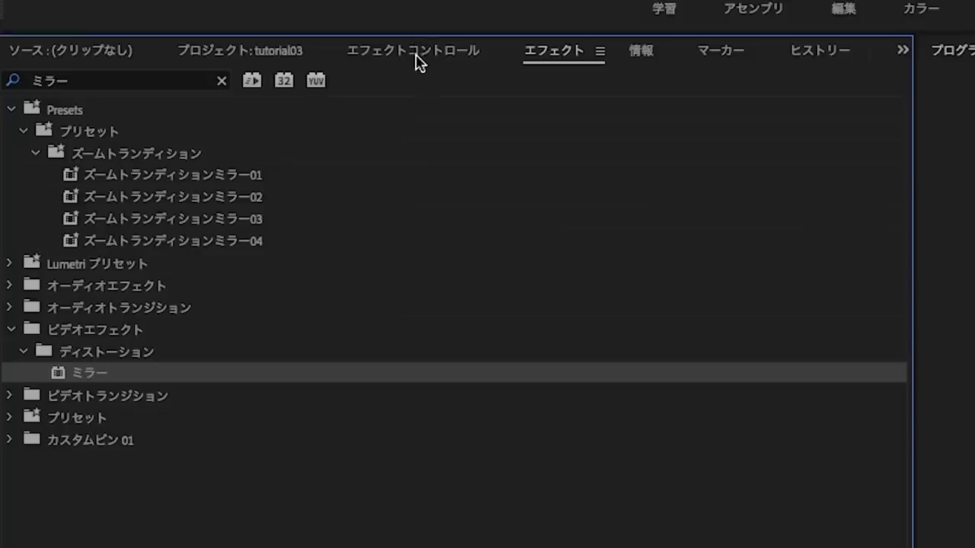
left_click(418, 55)
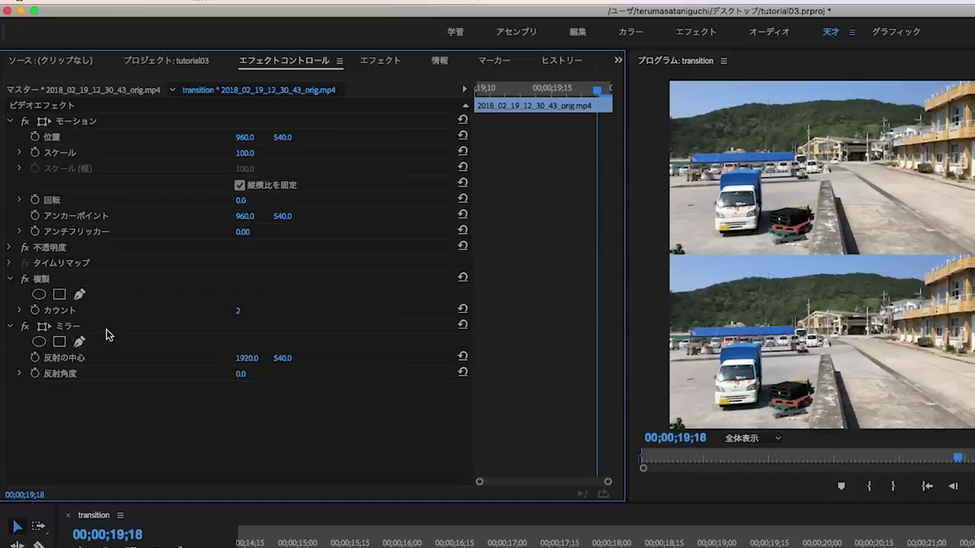
Step: Paste copies of the ミラー effect until four Mirror effects are stacked on the clip
left_click(72, 233)
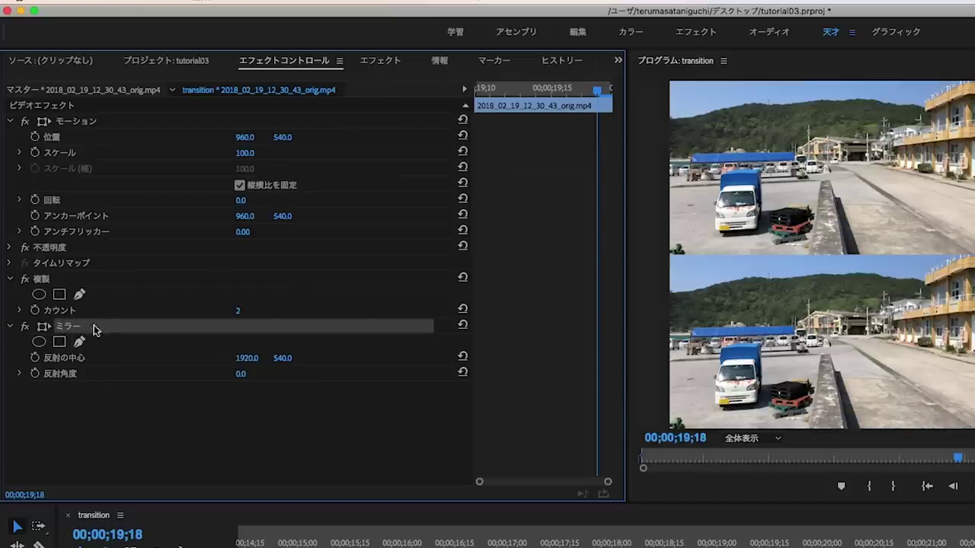
left_click(91, 337)
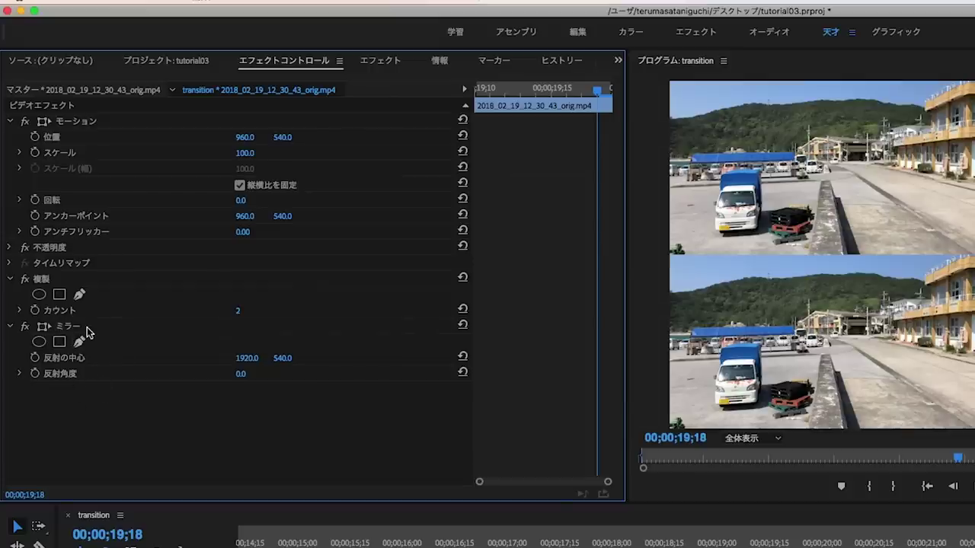
left_click(86, 329)
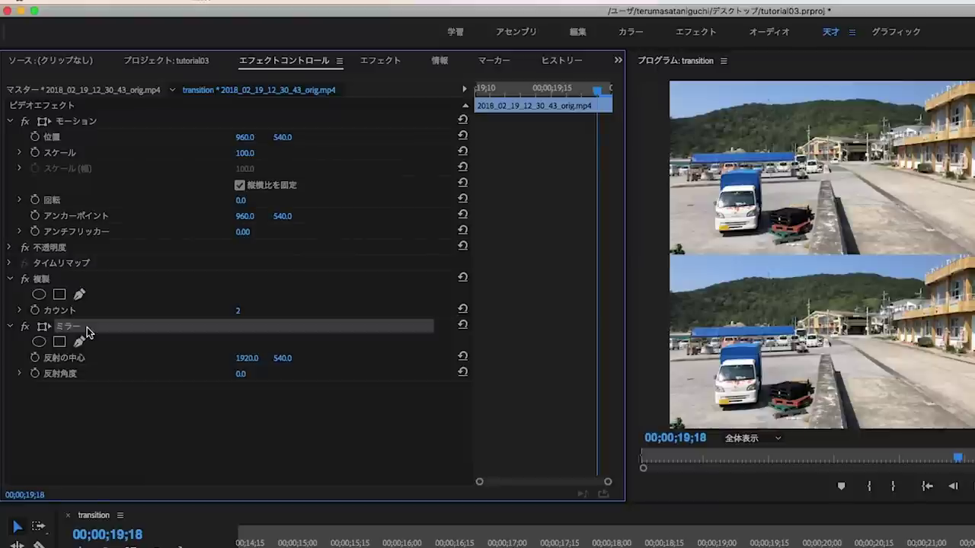
key("ctrl+v")
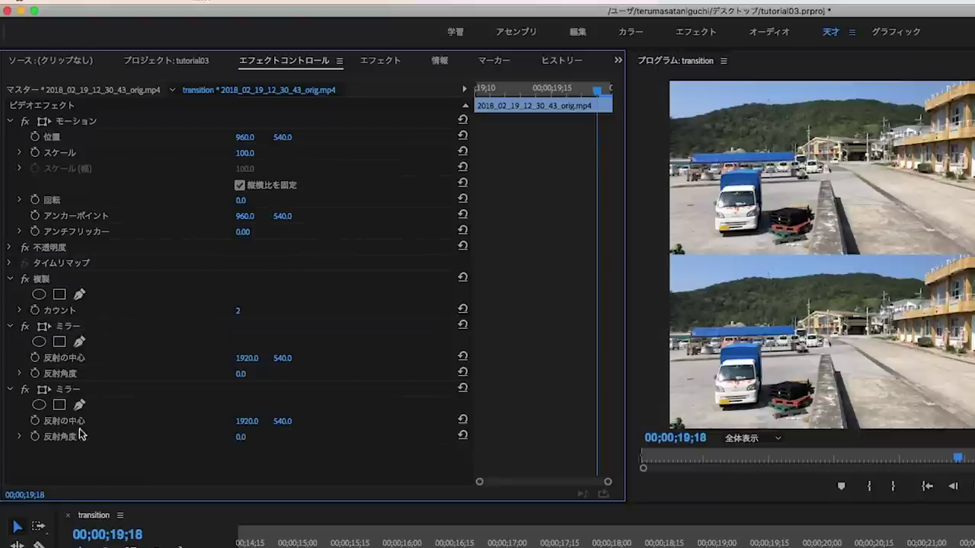
left_click(122, 389)
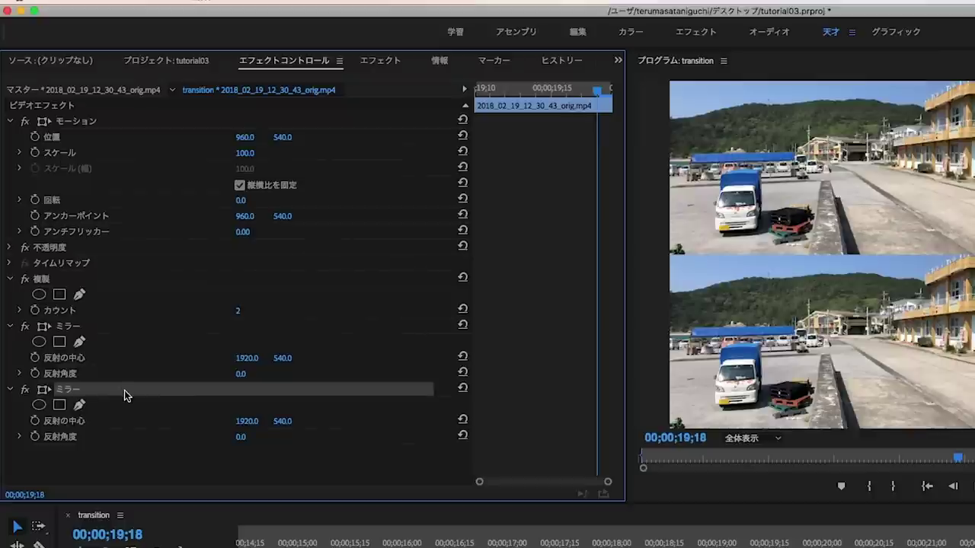
key("ctrl+v")
scroll(91, 419, "down", 2)
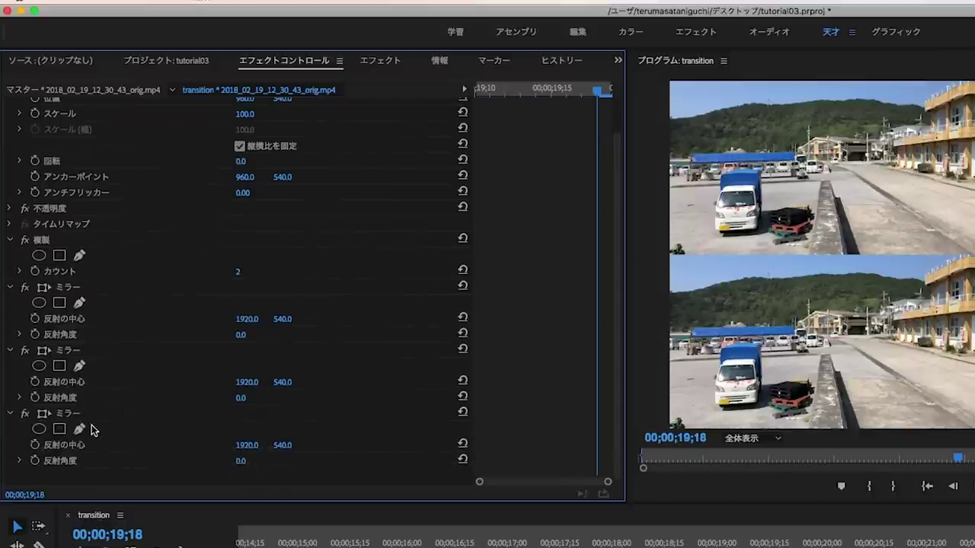
left_click(96, 417)
key("ctrl+v")
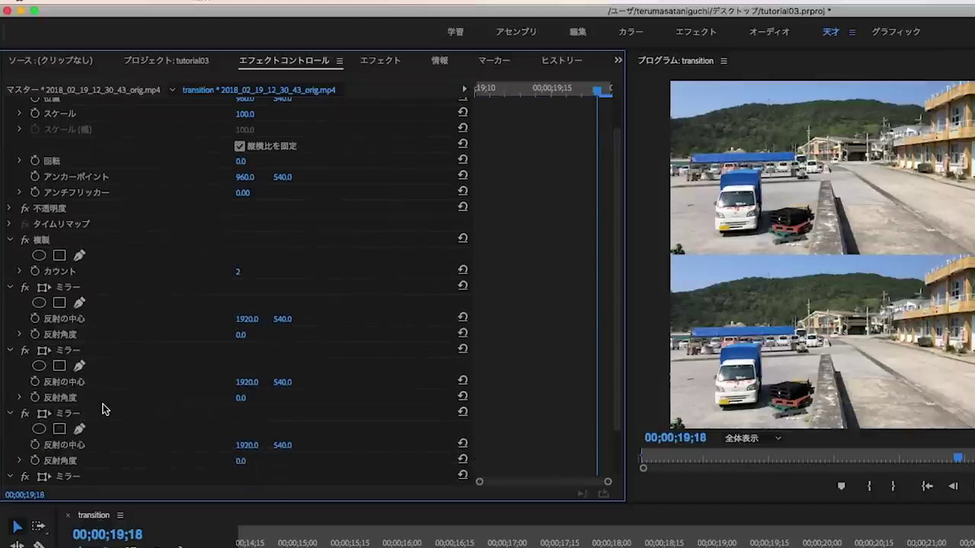
scroll(104, 409, "down", 2)
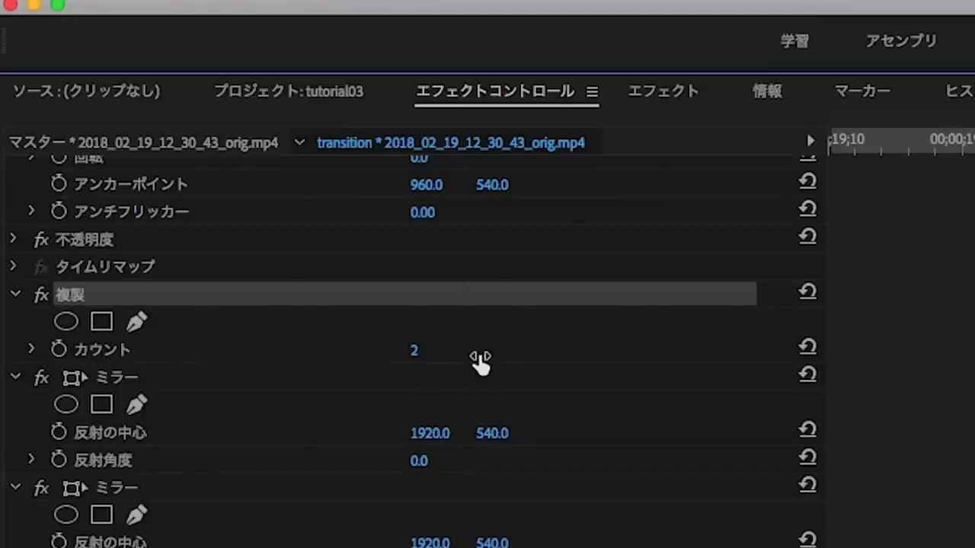
Step: Set the Replicate count to 3 and move the playhead to 00;00;19;14
left_click(438, 354)
type("3")
key("Return")
left_click(518, 379)
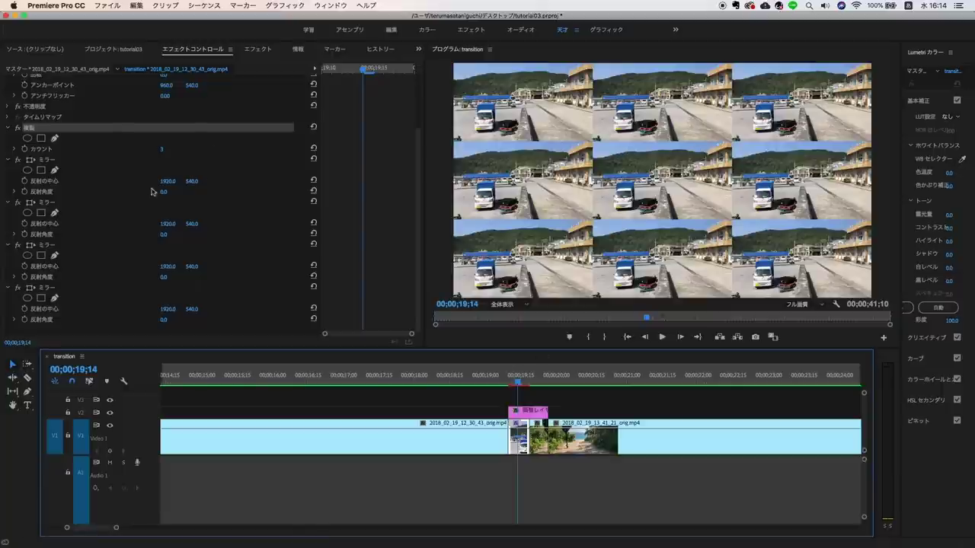
Step: Give the first Mirror a reflection centre of 1920, 719 and angle 90°
left_click(120, 181)
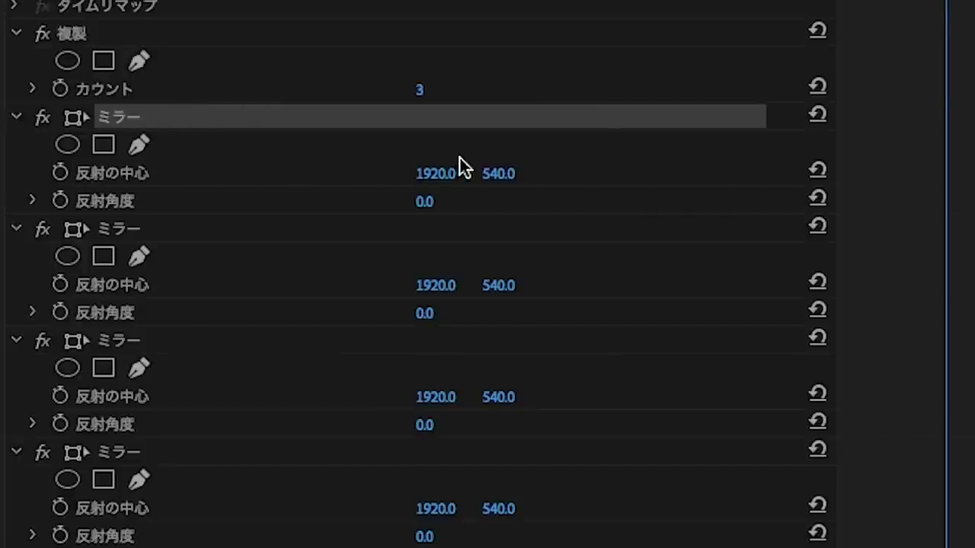
left_click(437, 175)
type("1920")
key("Return")
left_click(507, 174)
type("719")
key("Return")
left_click(459, 197)
type("90.0")
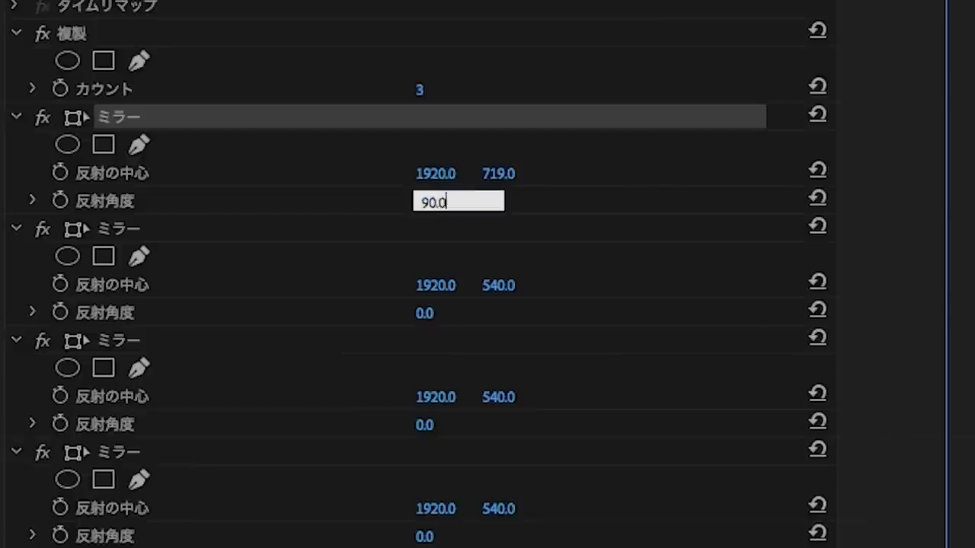
key("Return")
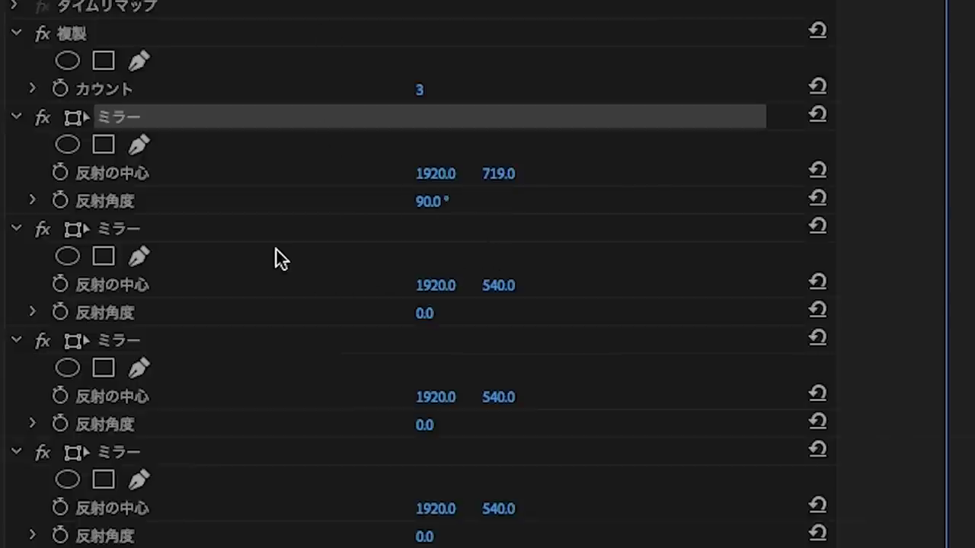
Step: Give the second Mirror a reflection centre of 640, 540 and angle 180°
left_click(424, 285)
type("640")
key("Return")
left_click(499, 286)
key("Return")
left_click(510, 286)
type("540")
key("Return")
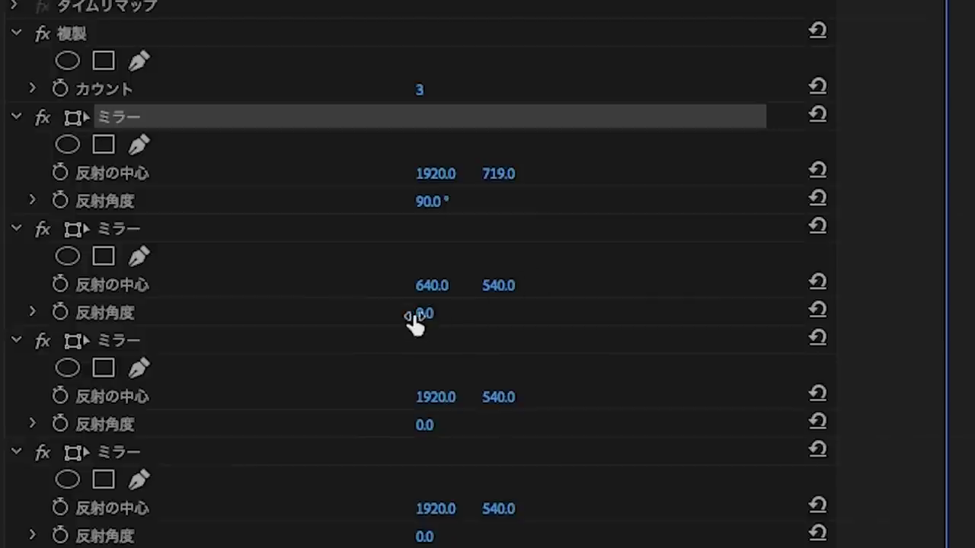
left_click(460, 312)
type("180")
key("Return")
Step: Give the third Mirror a reflection centre of 1279, 540 and angle 0°
left_click(435, 397)
type("1279")
key("Return")
left_click(503, 397)
type("540")
key("Return")
left_click(423, 425)
type("00")
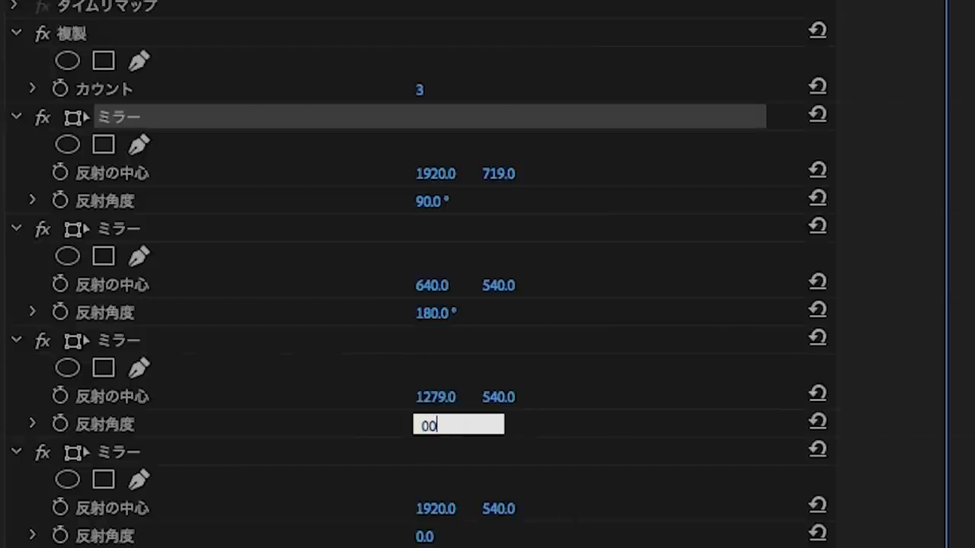
key("Return")
Step: Give the last Mirror a reflection centre of 1920, 361 and angle −90°
left_click(393, 454)
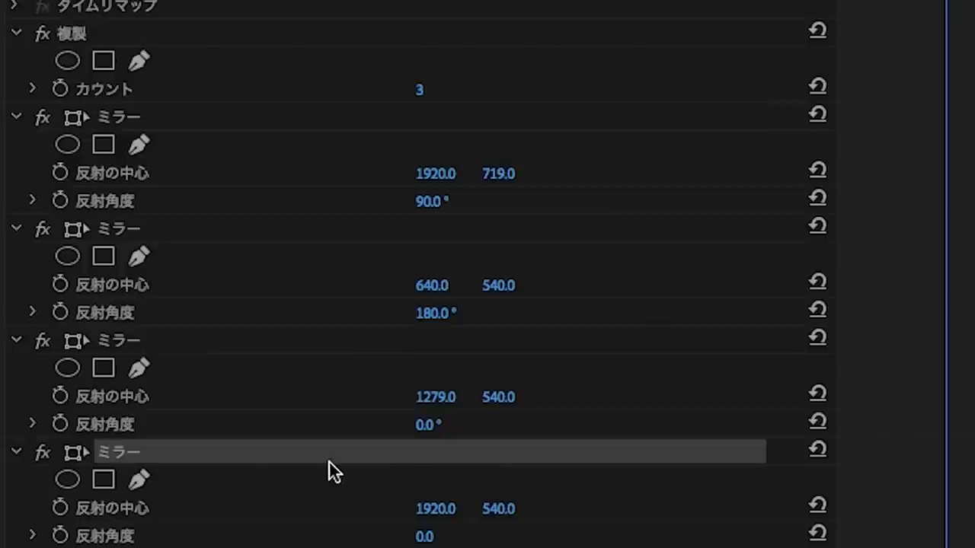
left_click(441, 508)
type("1920")
key("Tab")
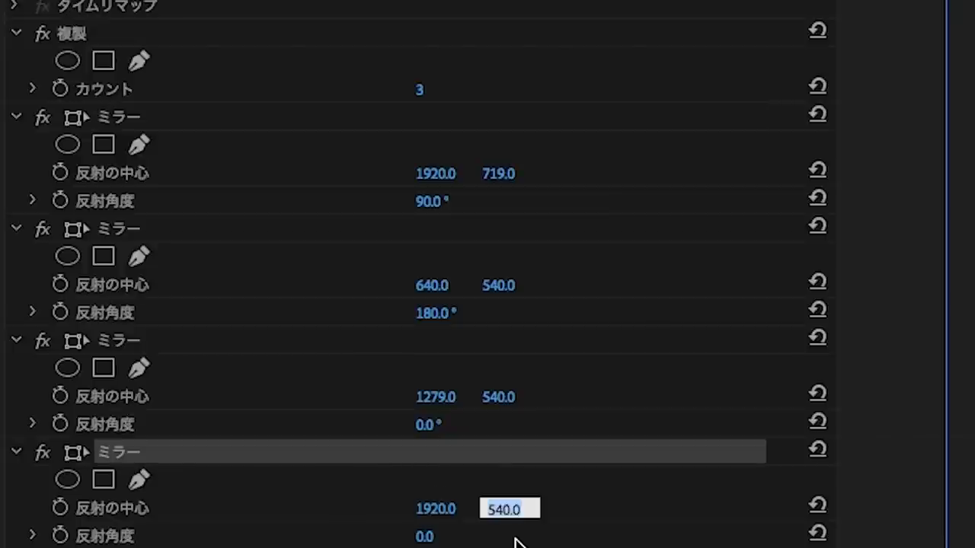
type("361")
key("Return")
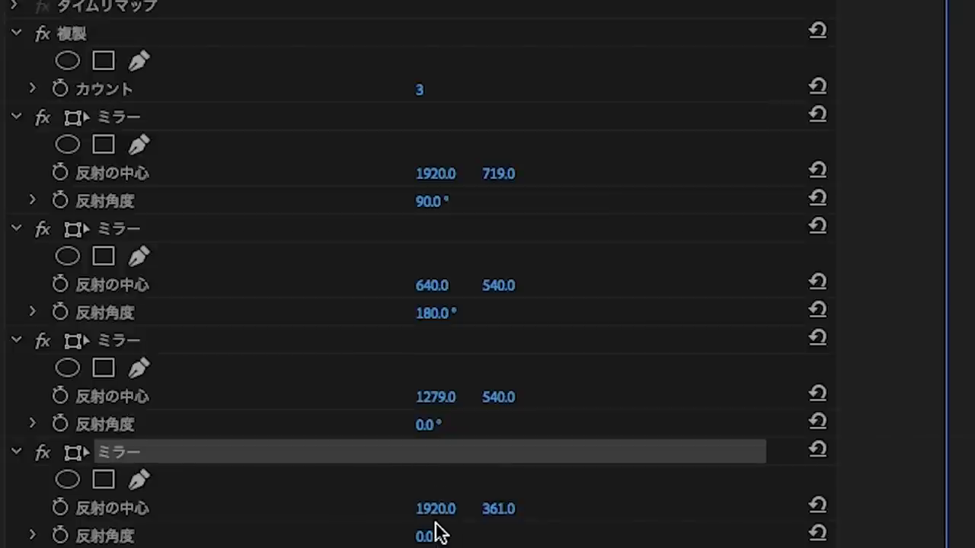
left_click(426, 537)
type("-90")
key("Return")
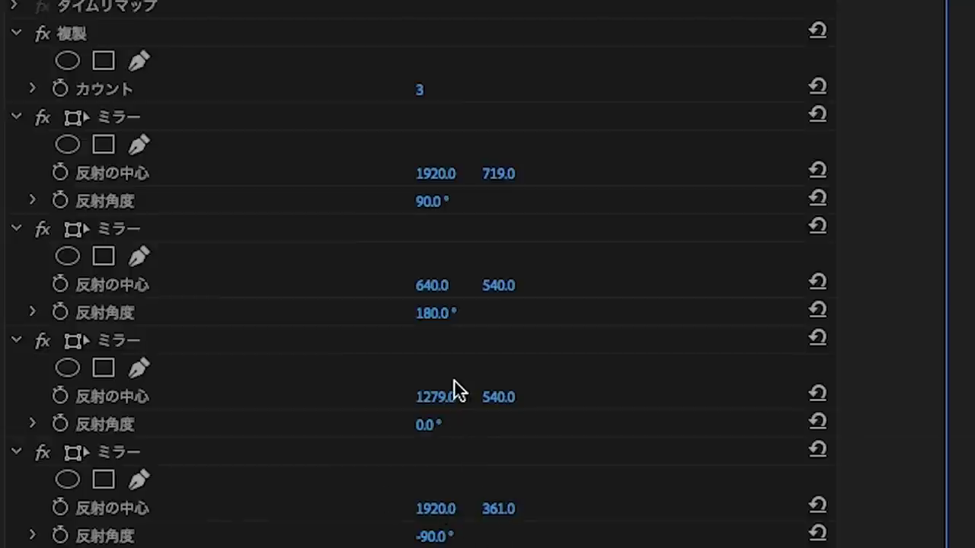
Step: Select every effect in Effect Controls with Ctrl+A
scroll(378, 374, "up", 1)
scroll(320, 251, "up", 1)
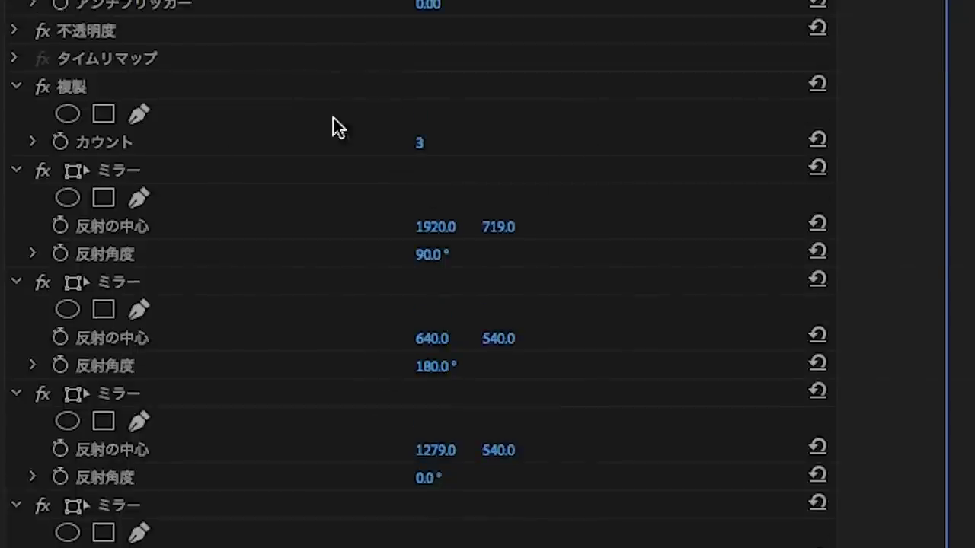
scroll(313, 245, "up", 2)
scroll(307, 279, "down", 3)
scroll(300, 322, "up", 3)
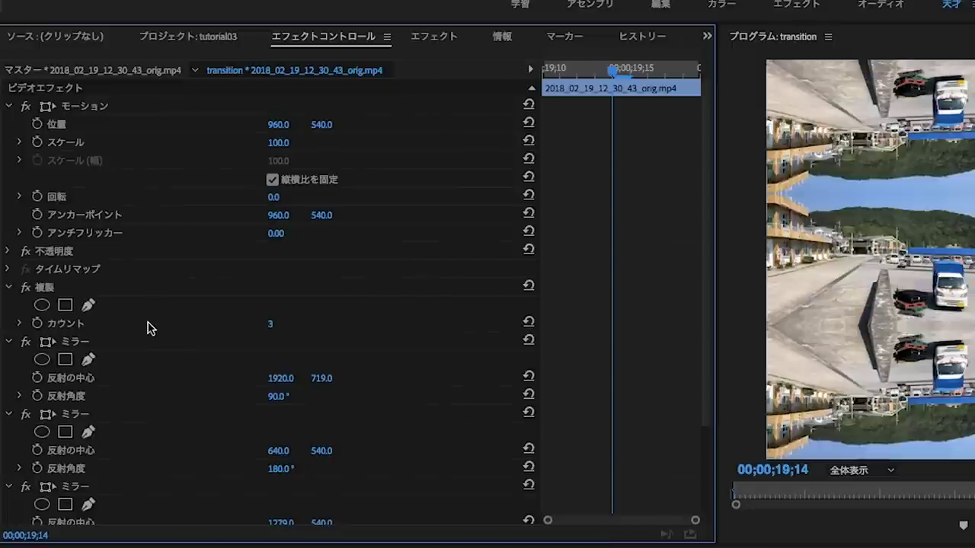
key("ctrl+a")
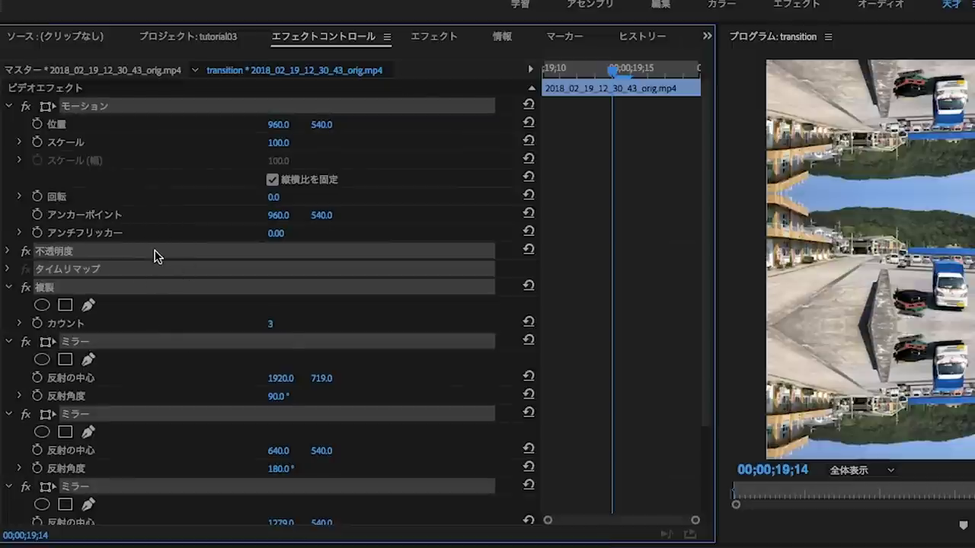
Step: Save the selected Replicate and four Mirror effects as the preset プリセット01
right_click(157, 257)
left_click(199, 284)
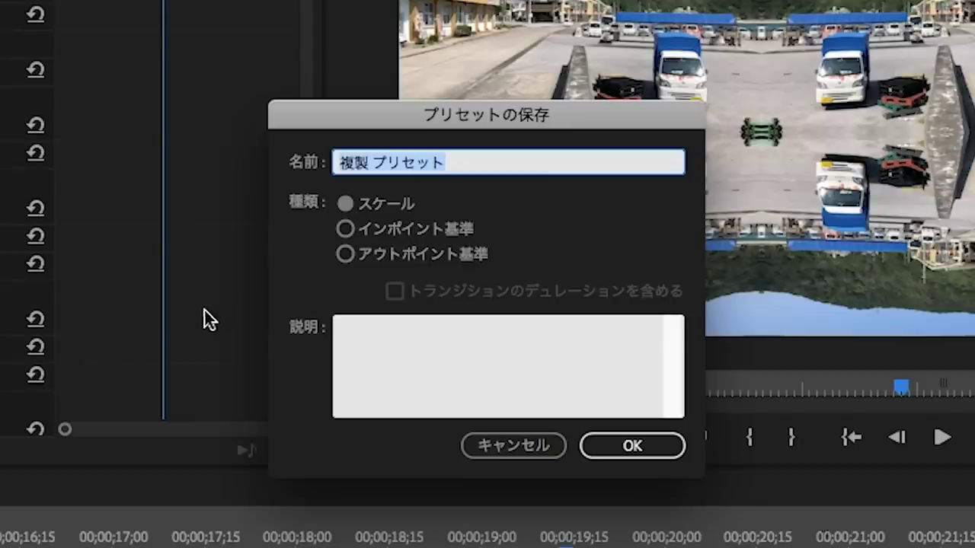
type("ぶ")
type("risetto")
key("space")
key("Return")
type("01")
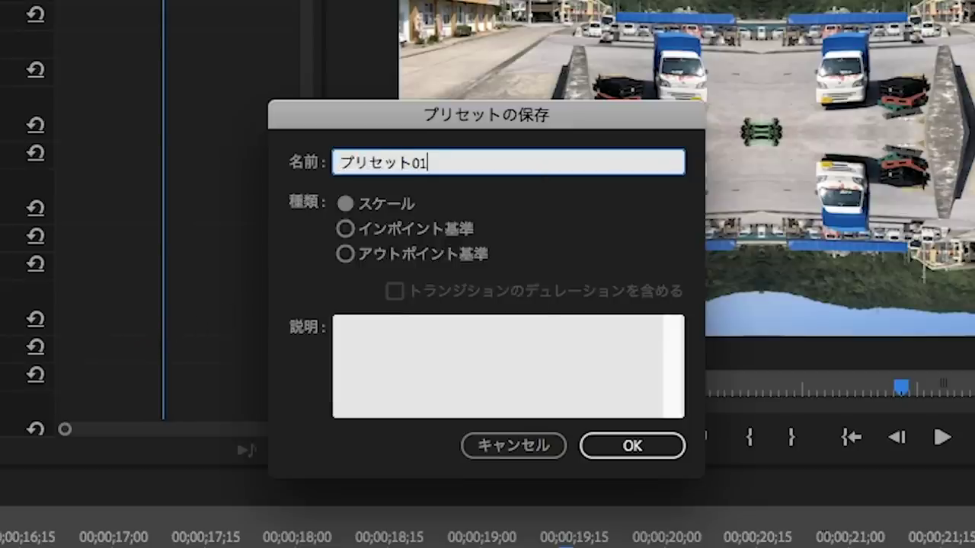
left_click(660, 450)
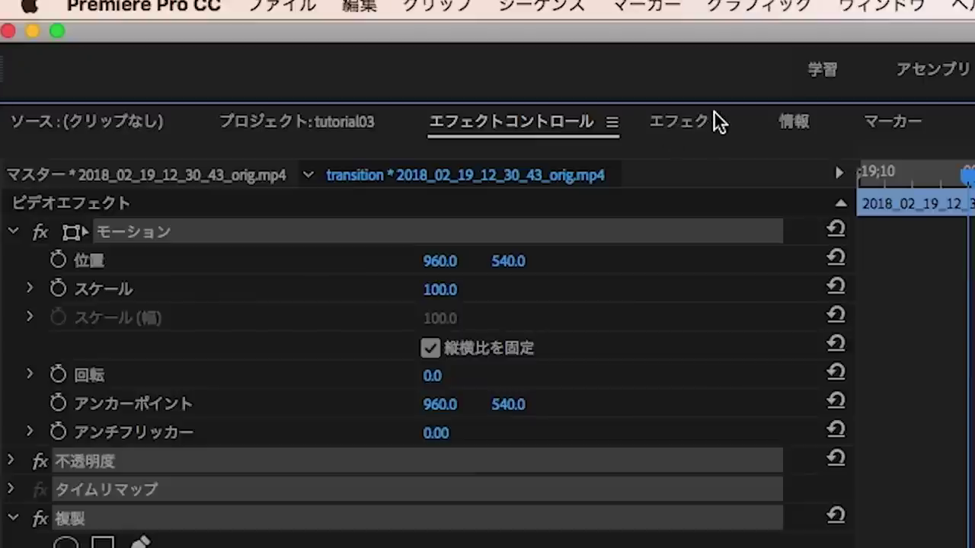
Step: Apply プリセット01 from the Presets folder to the 2018_02_19_13_41_21_orig.mp4 clip and view its effects
left_click(680, 139)
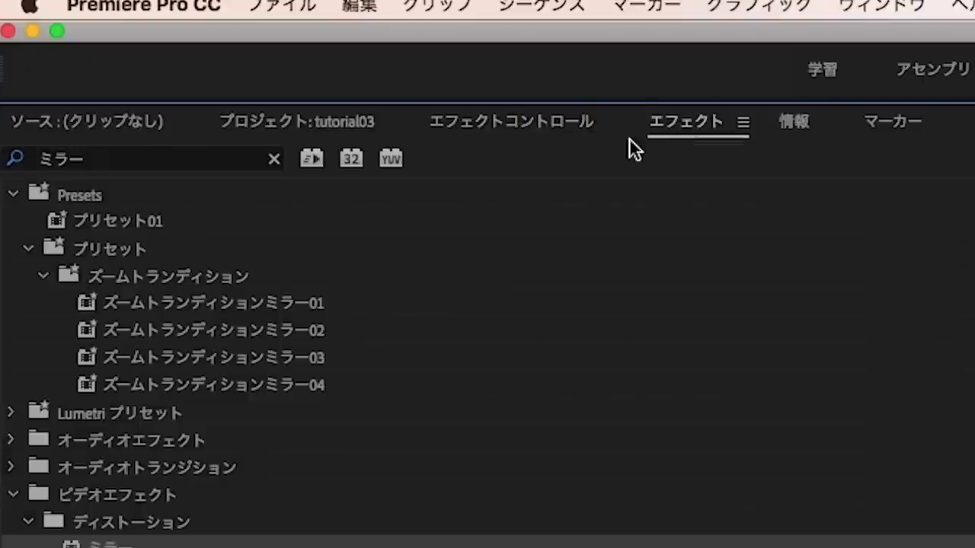
left_click(274, 160)
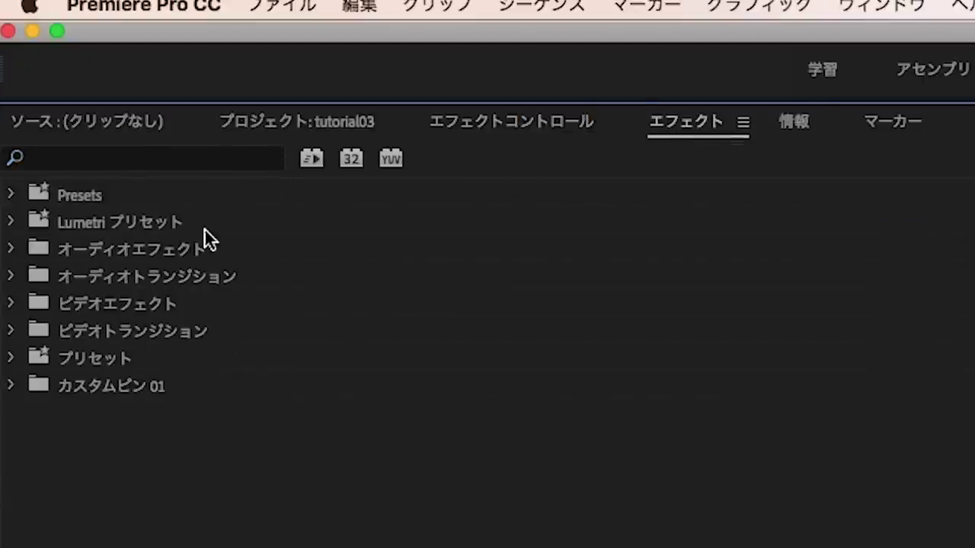
left_click(10, 195)
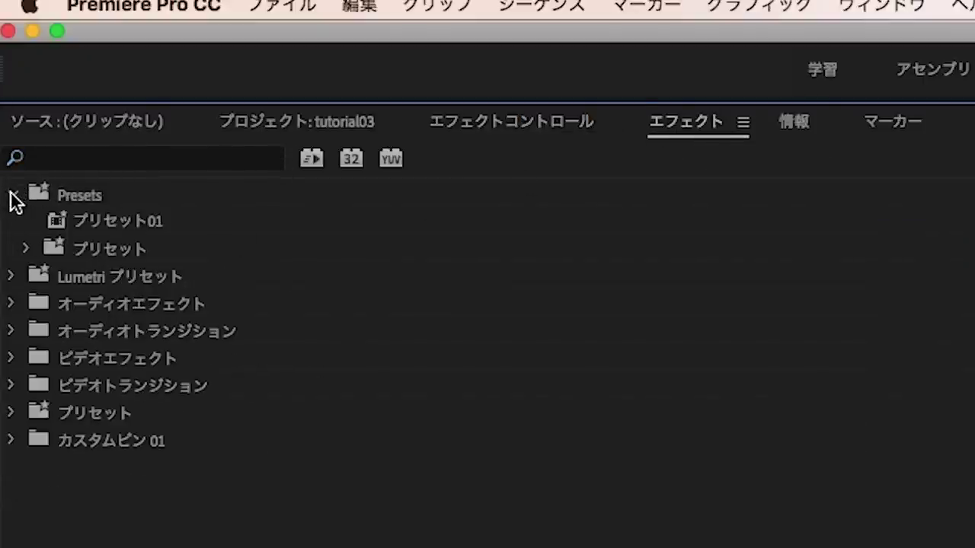
left_click(62, 221)
mouse_move(57, 217)
left_mouse_down()
mouse_move(495, 421)
mouse_move(564, 301)
left_mouse_up()
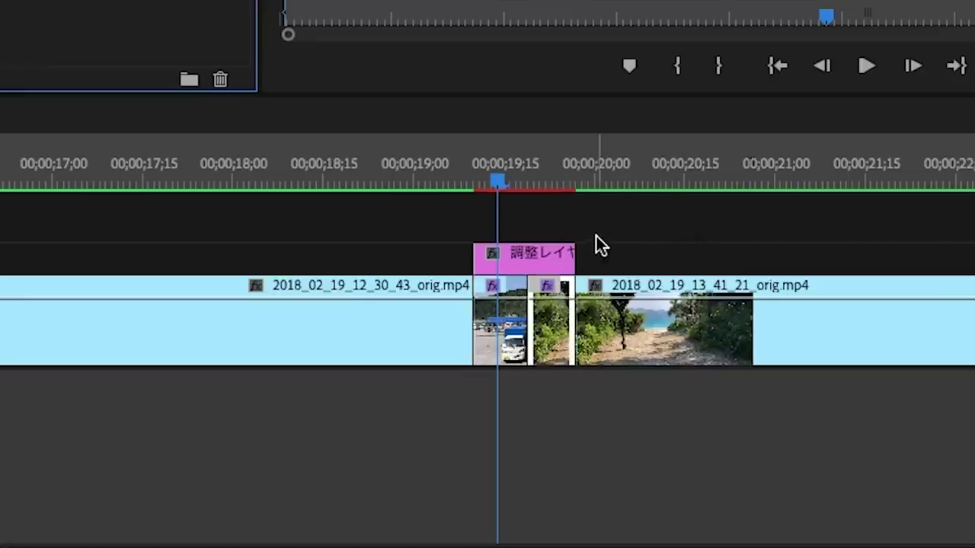
left_click(555, 319)
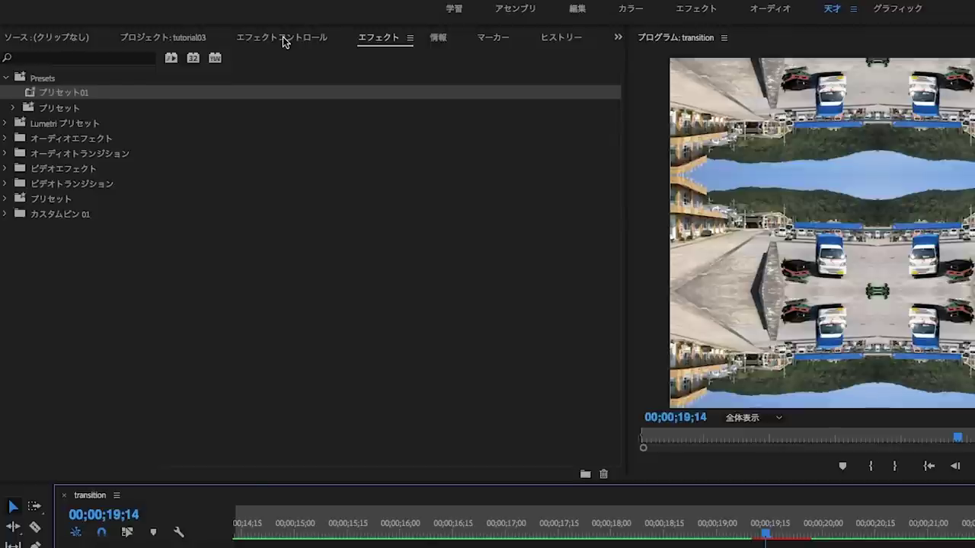
left_click(283, 38)
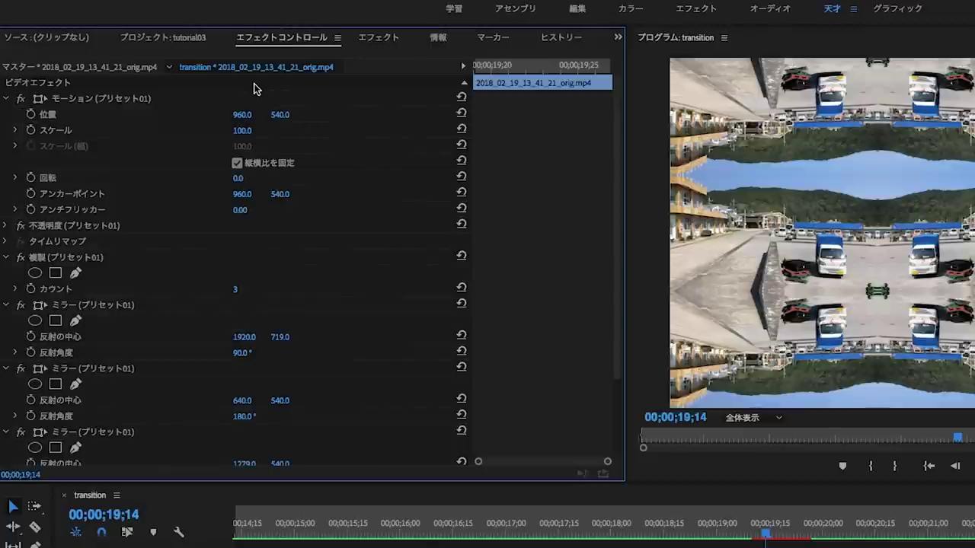
Step: Inspect both clips' effects and mark the adjustment layer's span as the in/out range
scroll(342, 305, "down", 3)
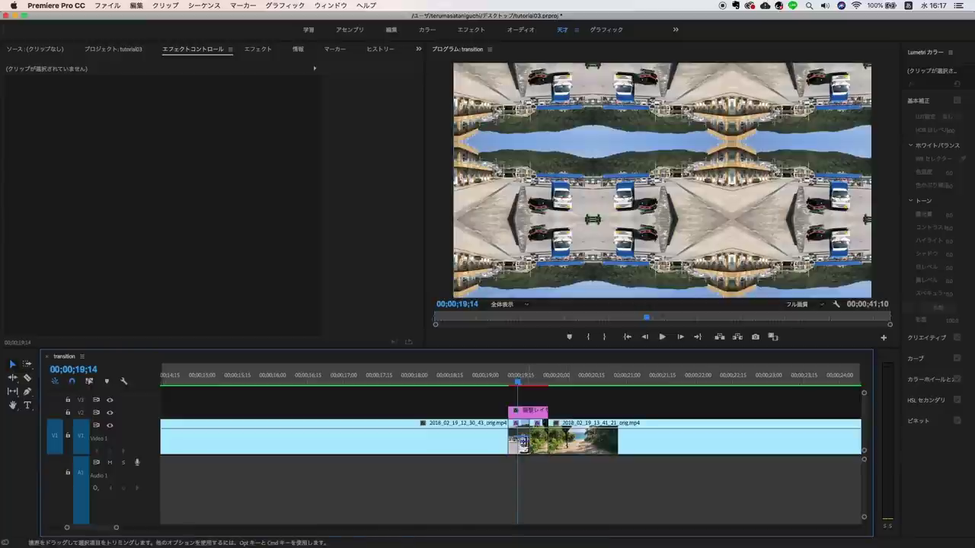
left_click(543, 424)
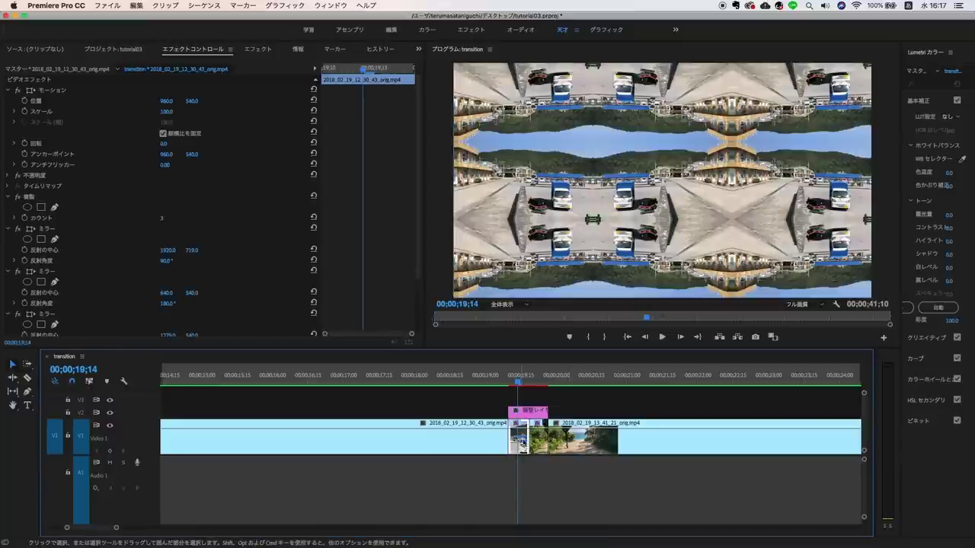
left_click(543, 423)
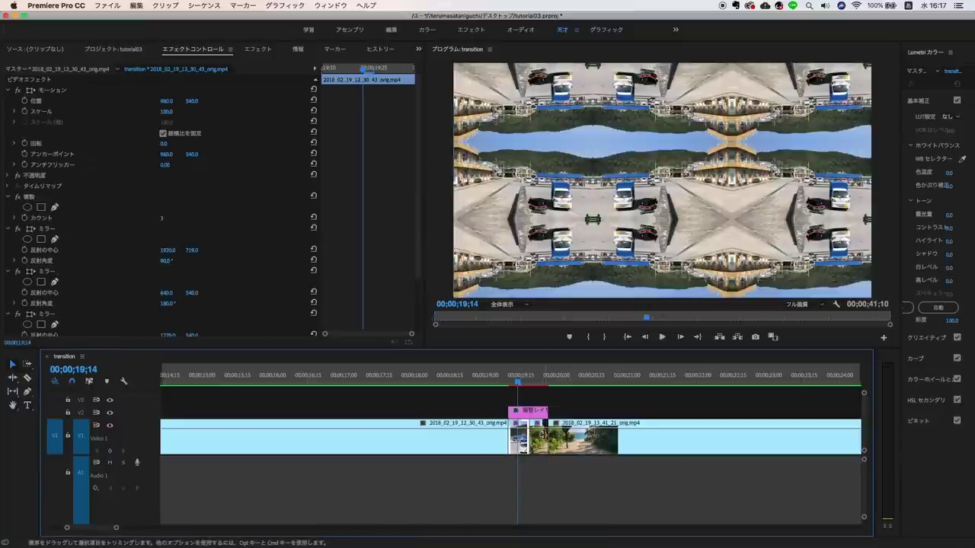
left_click(538, 434)
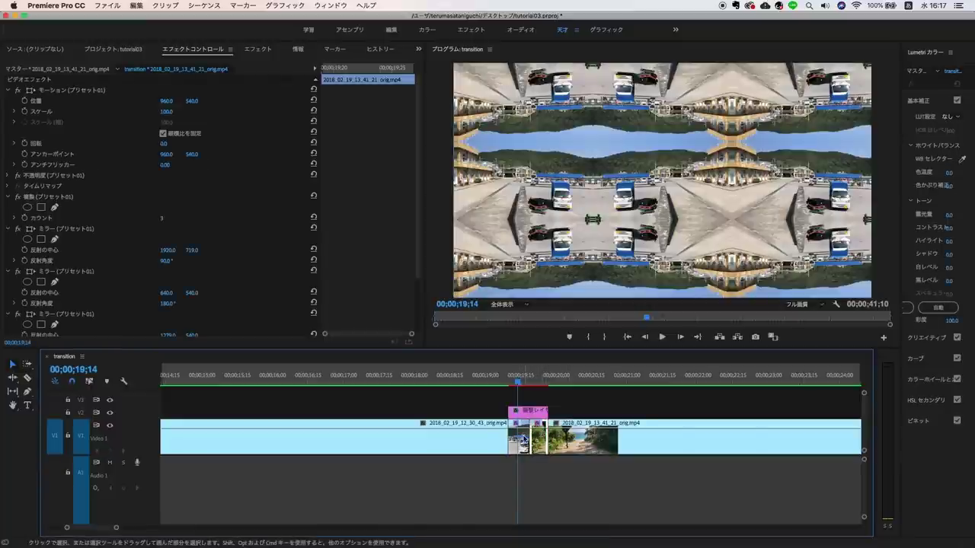
left_click(523, 439)
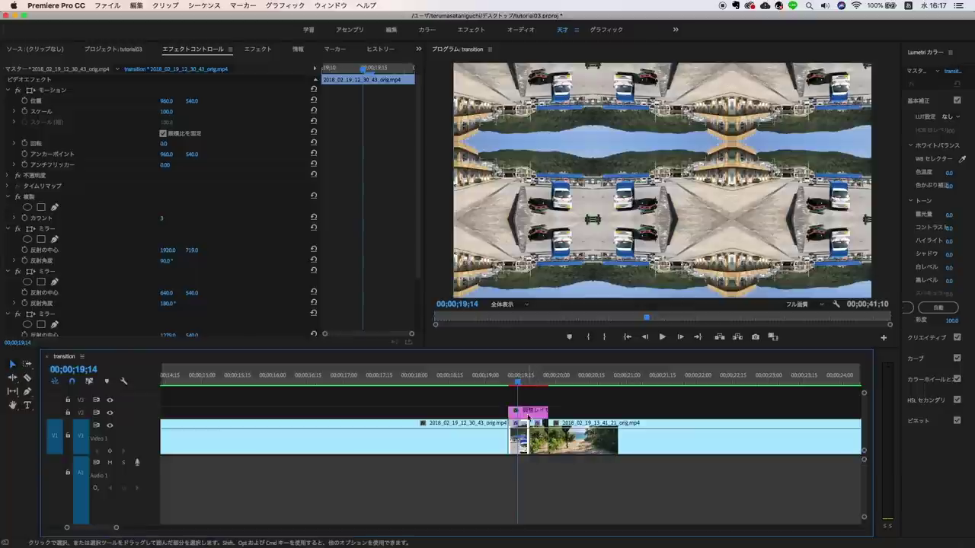
left_click(506, 397)
key("x")
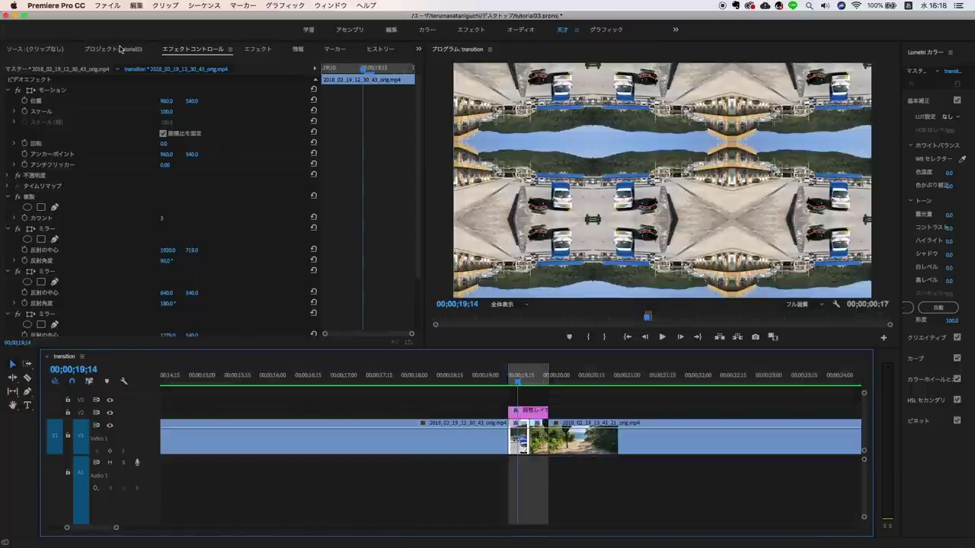
left_click(262, 51)
left_click(195, 50)
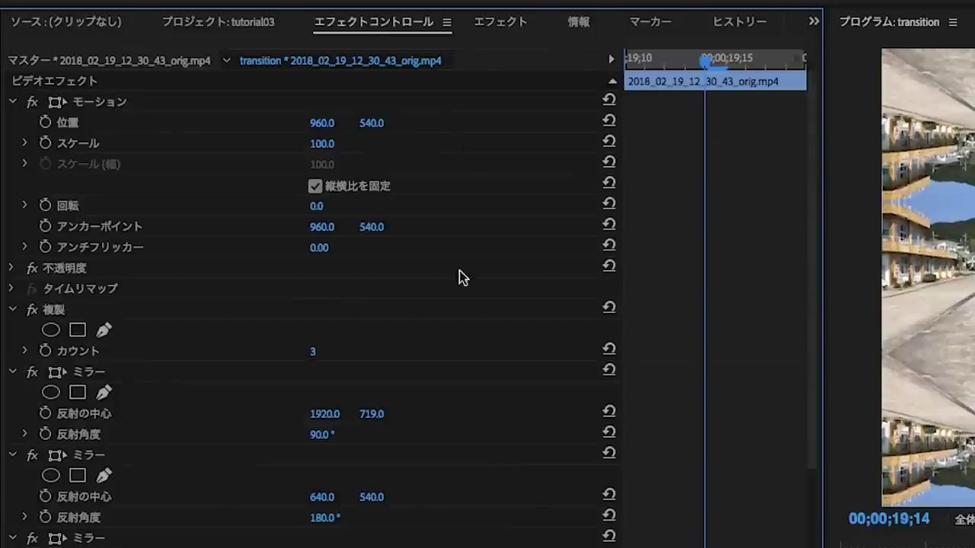
Step: Collapse the properties of the 複製 and four ミラー effects in Effect Controls
left_click(12, 371)
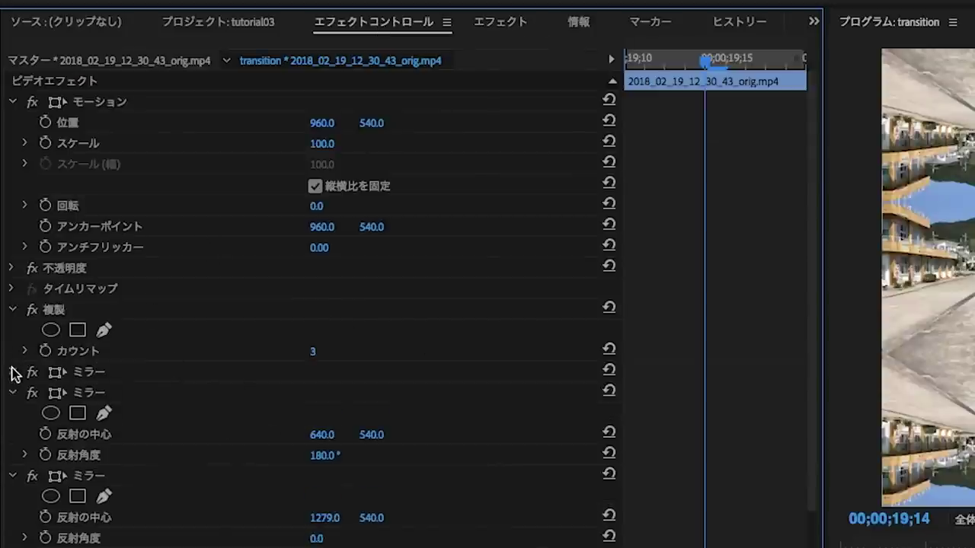
left_click(12, 392)
left_click(13, 413)
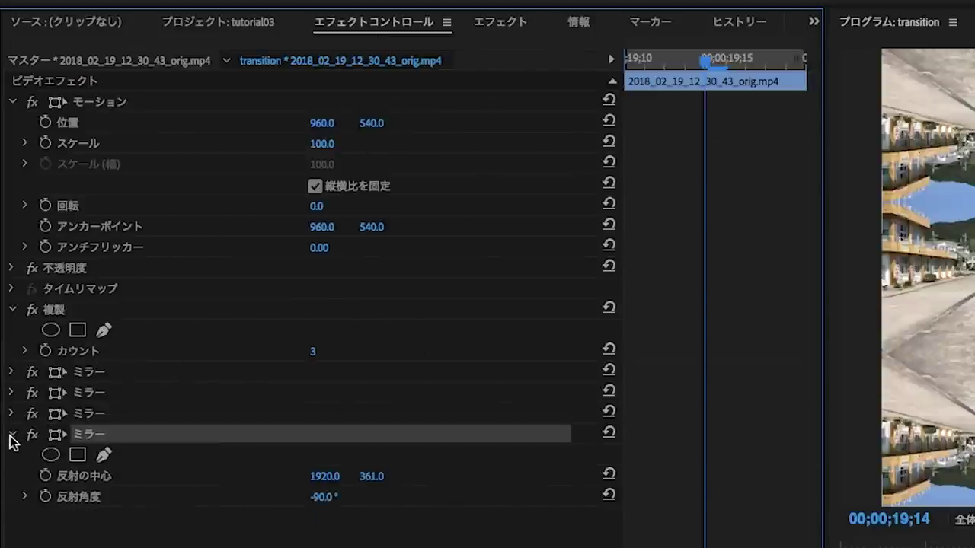
left_click(11, 434)
left_click(12, 309)
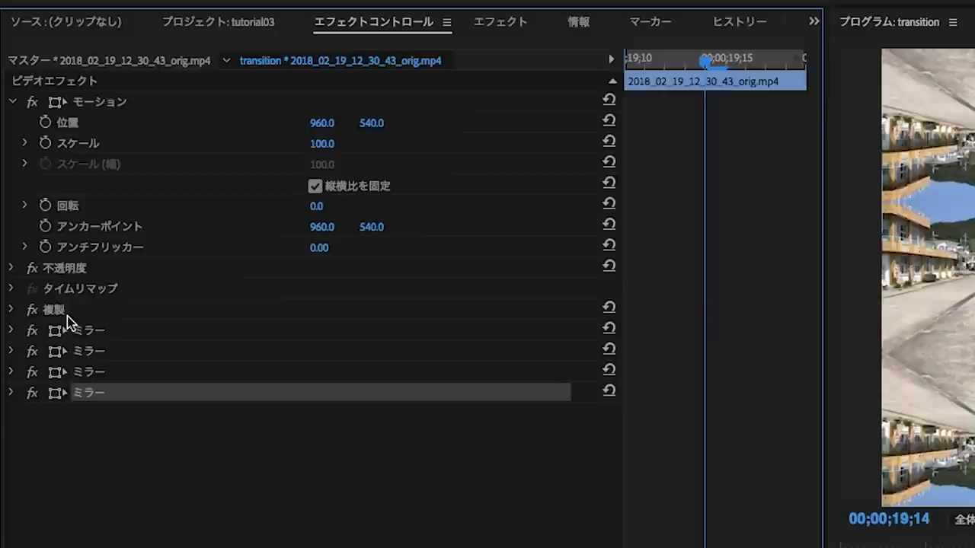
left_click(142, 459)
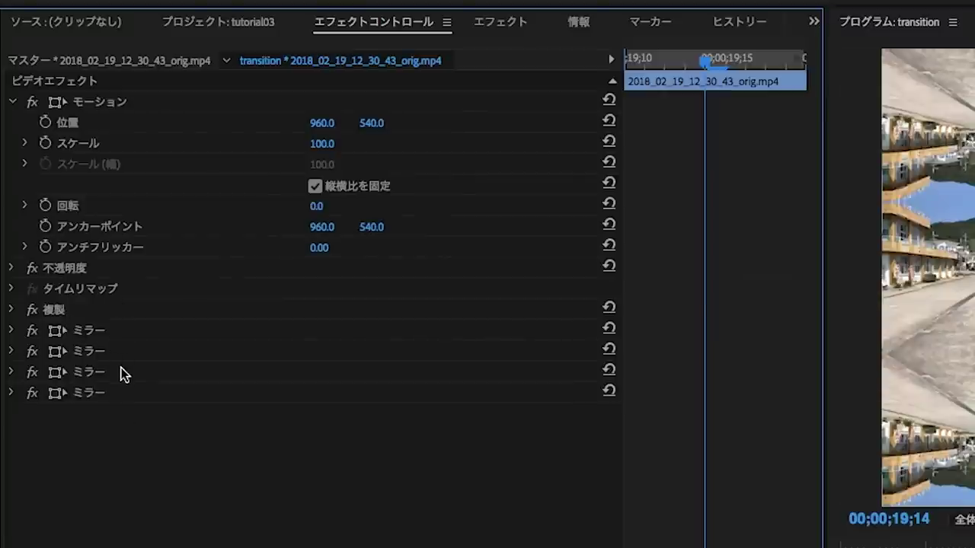
Step: Switch off the 複製 and ミラー effects with their fx toggles
left_click(32, 329)
left_click(32, 351)
left_click(32, 371)
left_click(31, 392)
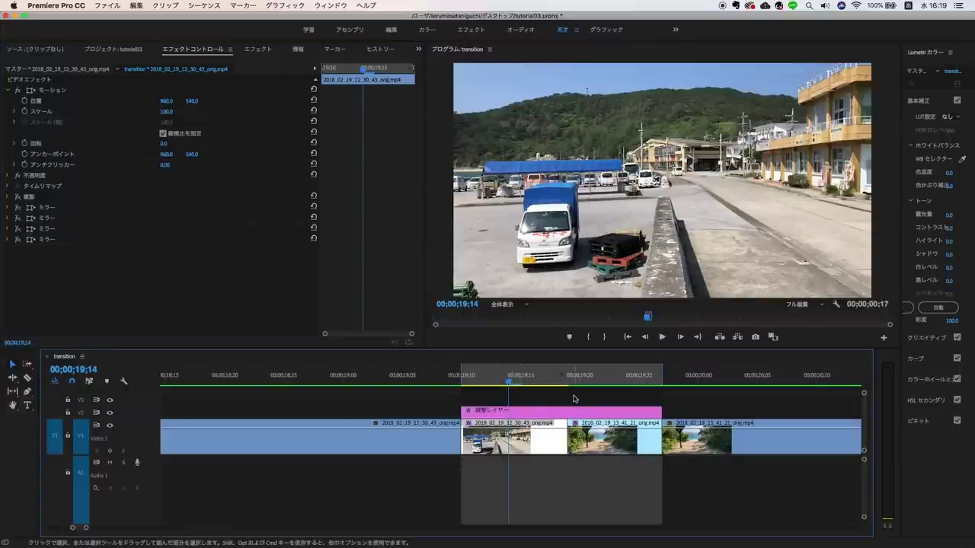
Step: Select the middle clip and collapse its 複製 and four ミラー effects in Effect Controls
left_click(617, 437)
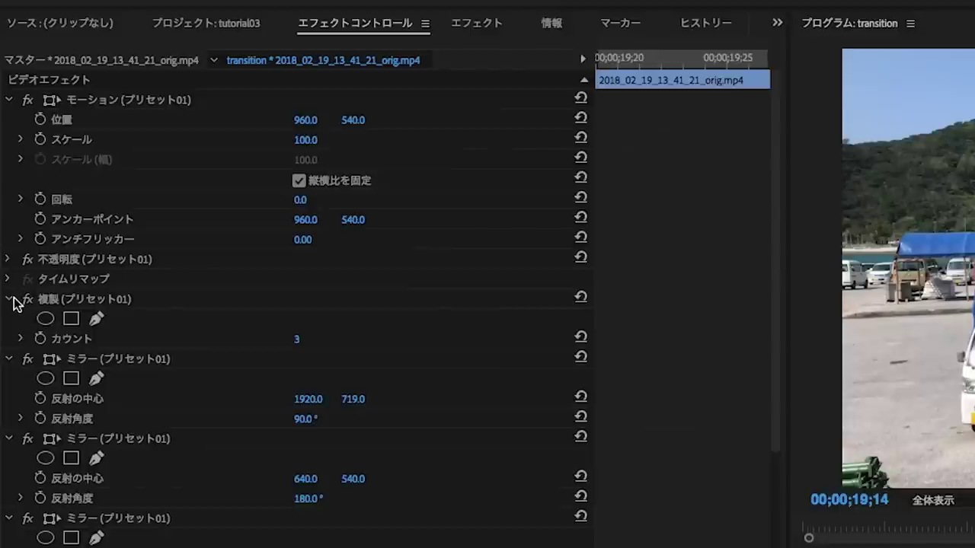
left_click(9, 197)
left_click(8, 207)
left_click(8, 339)
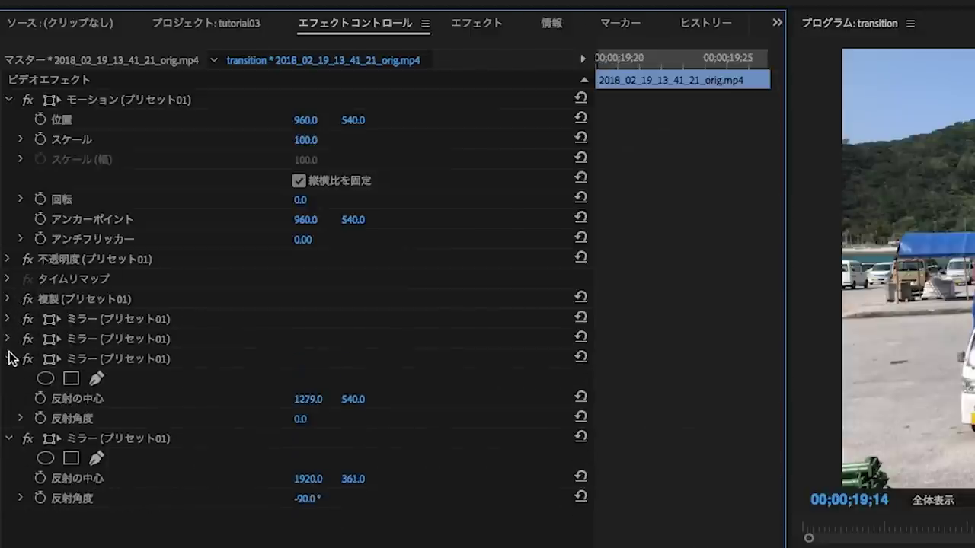
left_click(8, 358)
left_click(8, 378)
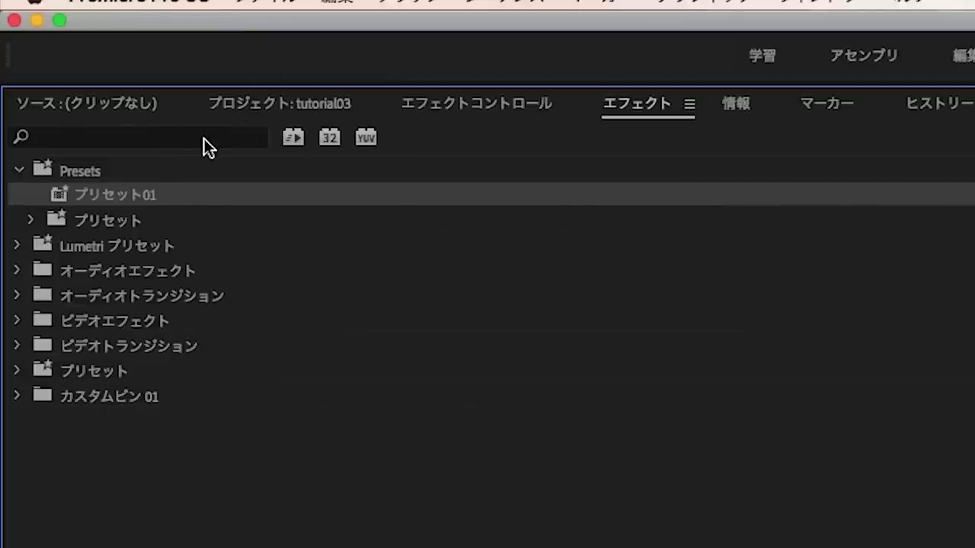
Step: Search トランスフォーム and drag Distortion > Transform onto the adjustment layer, showing its settings
left_click(174, 143)
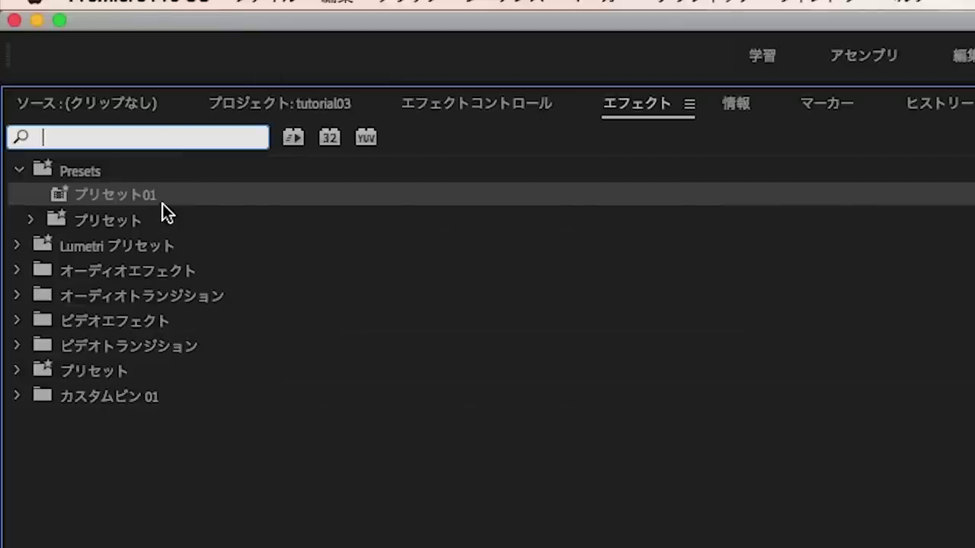
type("トランスフォーム")
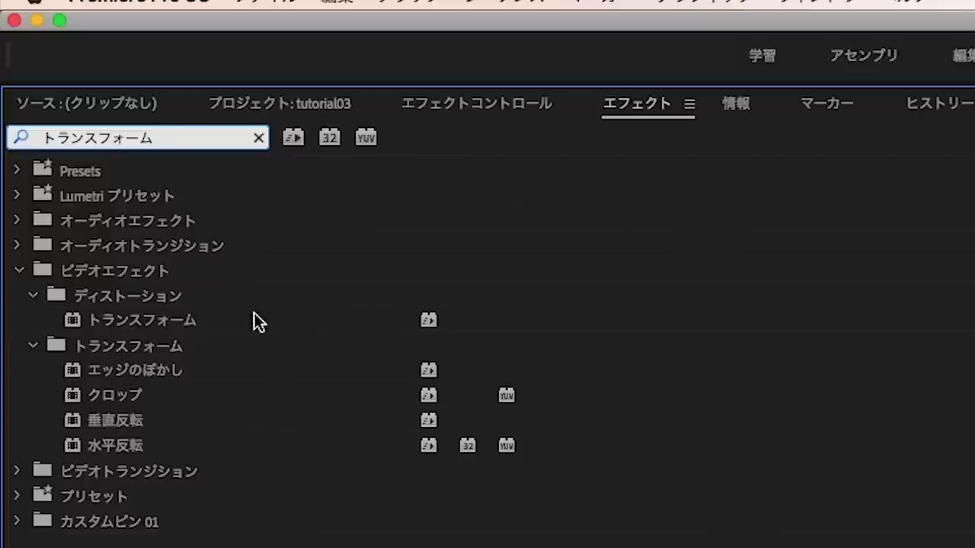
left_click(85, 319)
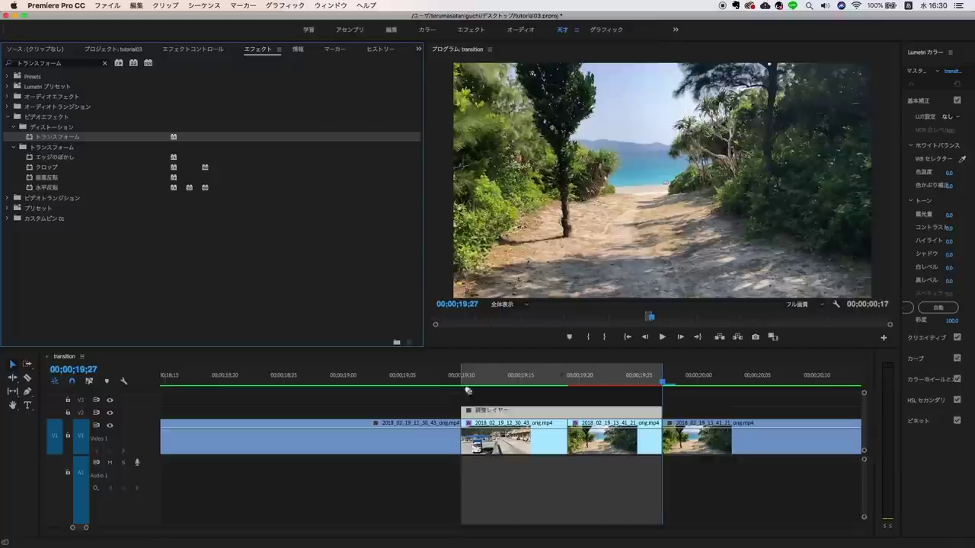
left_click_drag(74, 317, 484, 411)
left_click(484, 380)
left_click(192, 49)
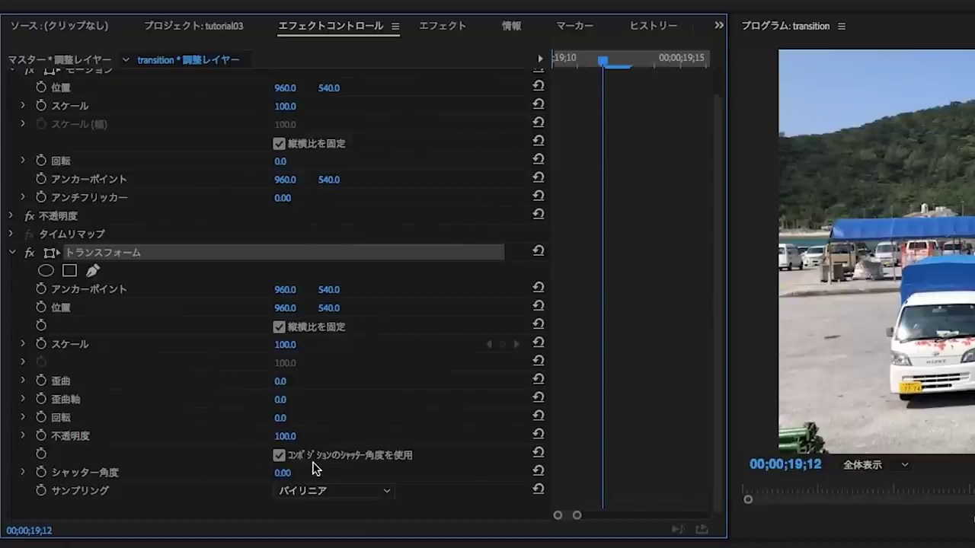
Step: Turn off Use Composition's Shutter Angle and set the Transform Shutter Angle to 180
left_click(277, 459)
left_click(282, 474)
type("180")
key("Return")
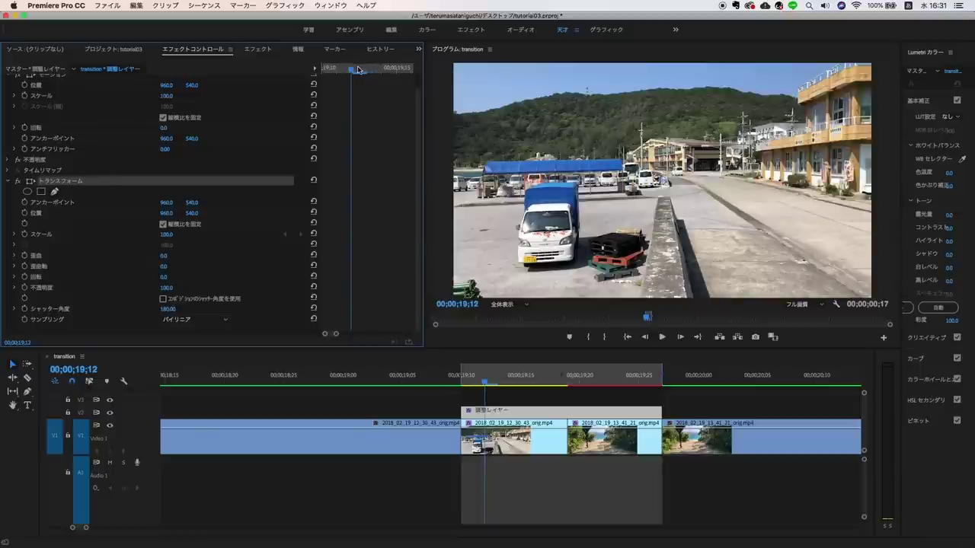
Step: Add the first Transform Scale keyframe of 100 at 19;10
left_click_drag(348, 68, 322, 68)
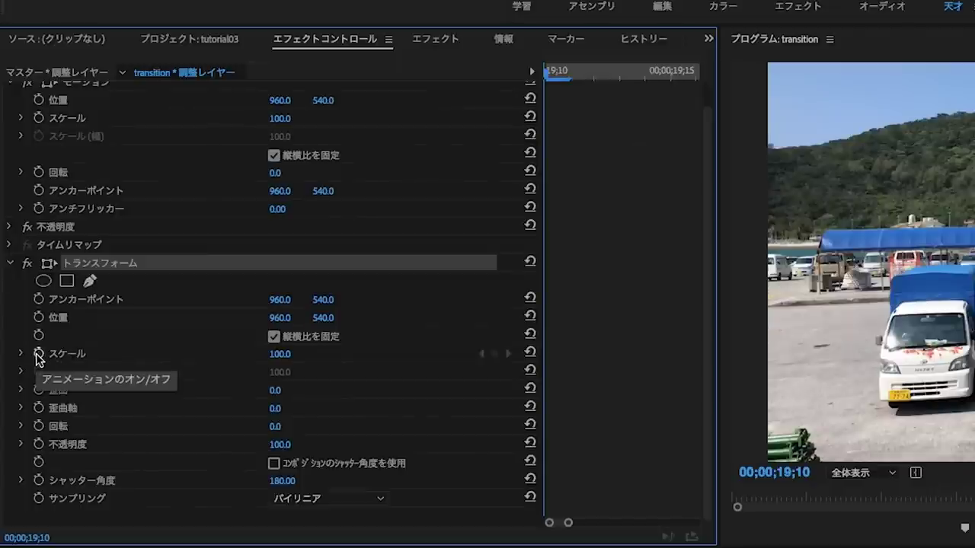
left_click(37, 354)
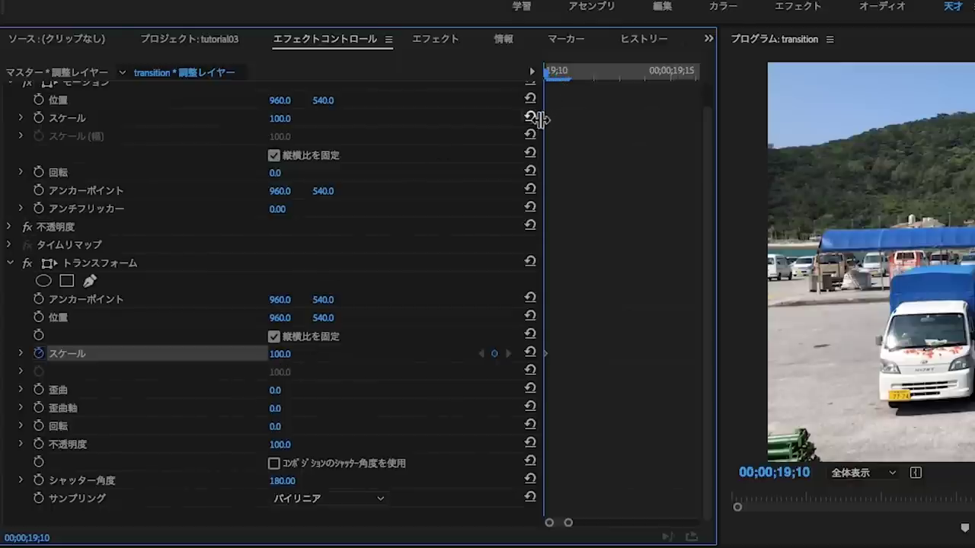
left_click(568, 71)
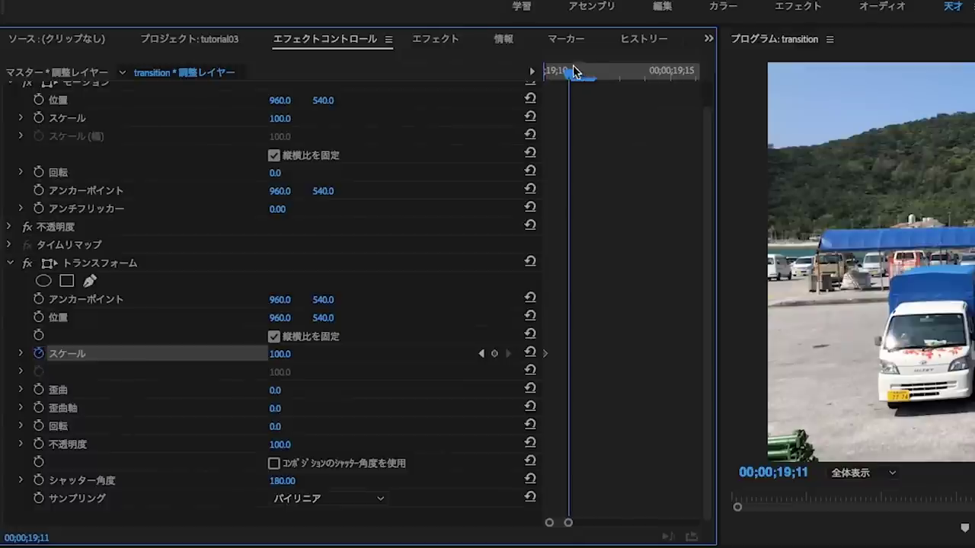
Step: Add Scale keyframes 115.7 at 19;14, 124.8 at 19;15 and 138.0 at 19;16
left_click_drag(578, 76, 532, 59)
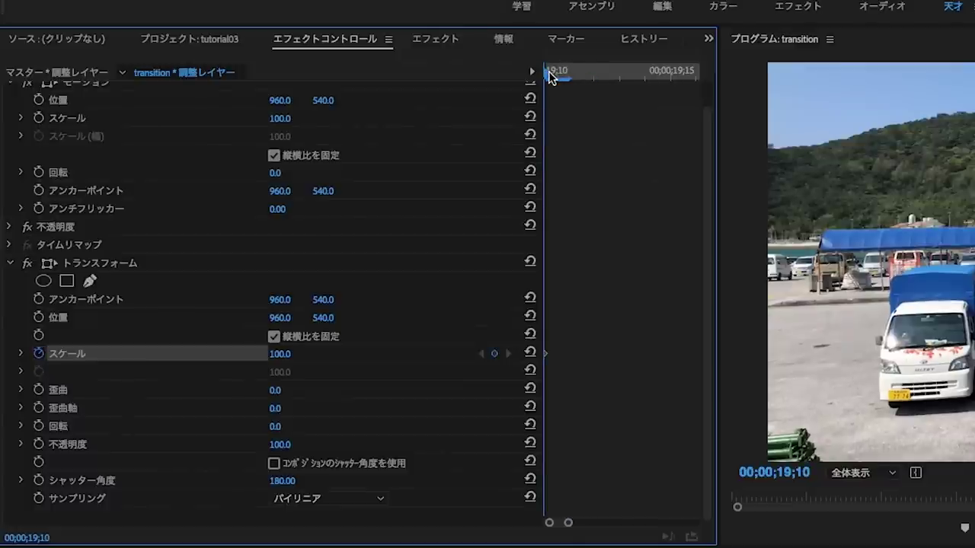
key("Right")
key("Right")
key("Right")
key("Right")
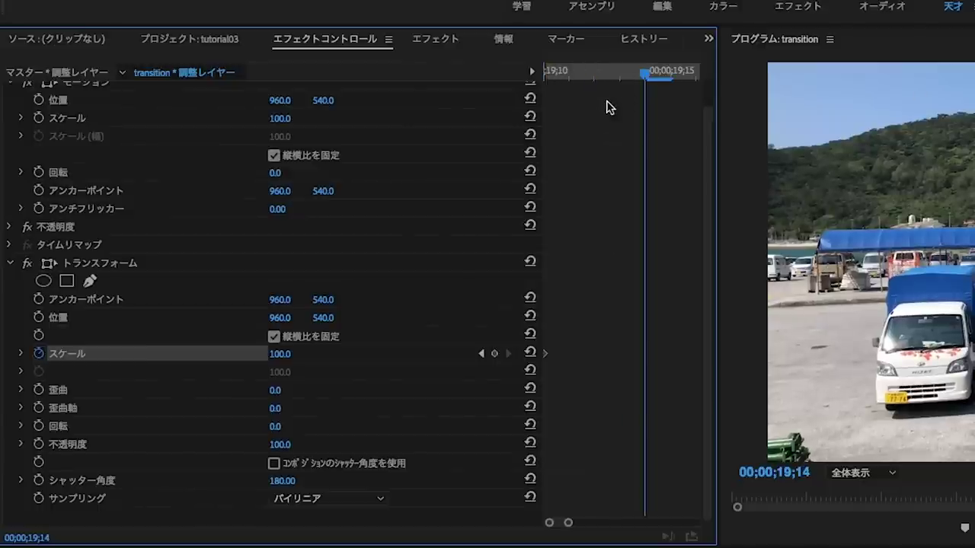
left_click(281, 354)
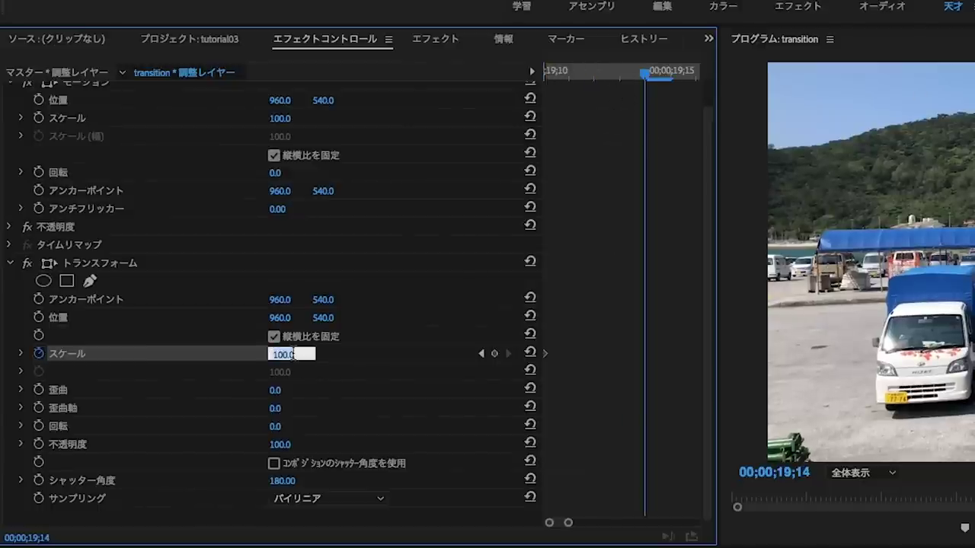
type("115.7")
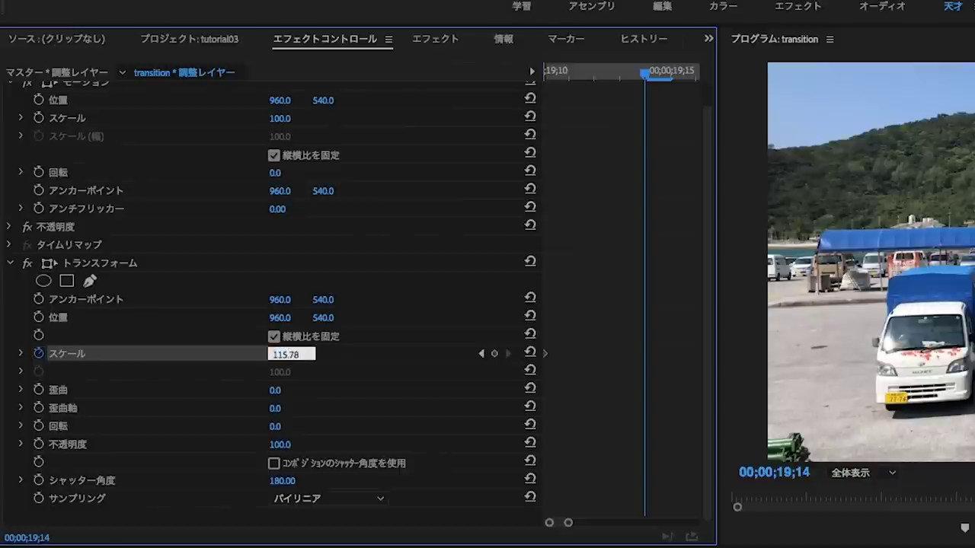
key("Return")
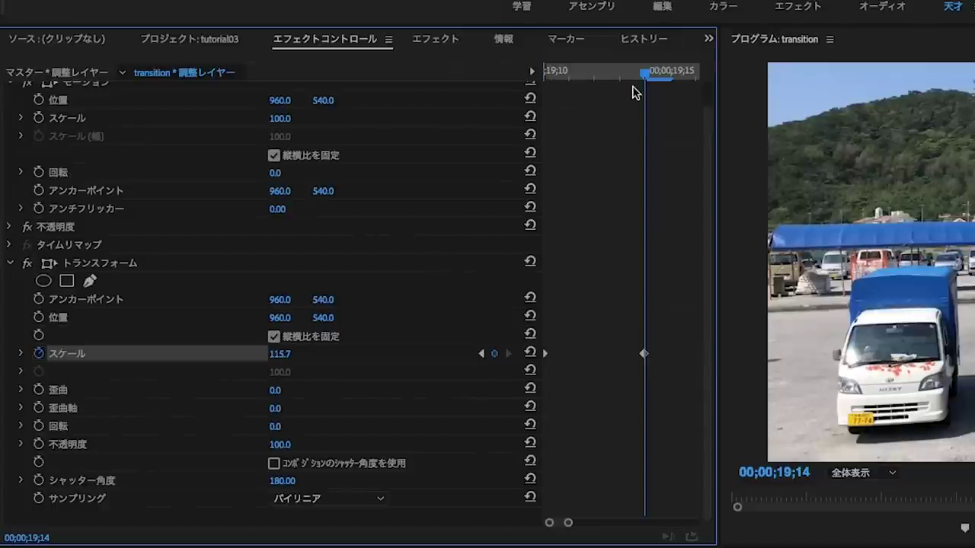
left_click(659, 86)
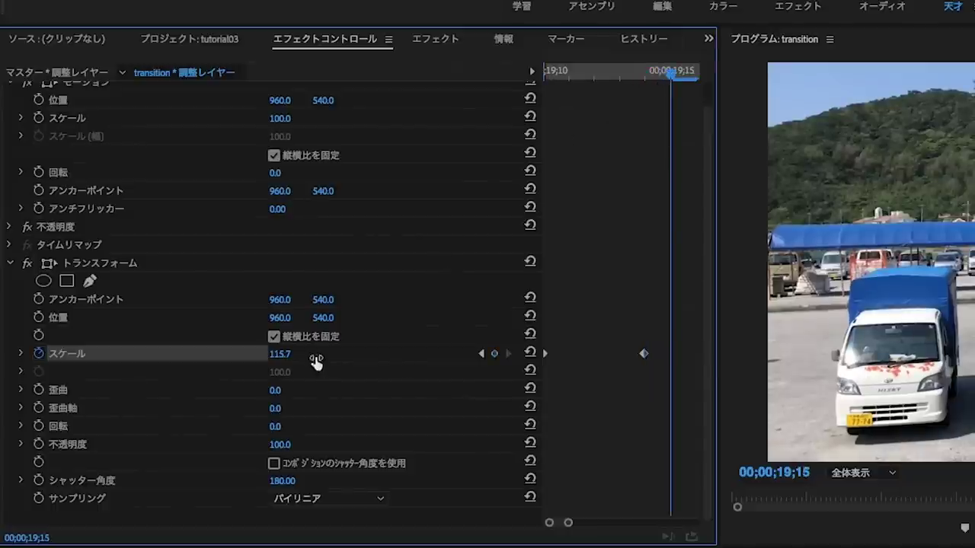
left_click(291, 353)
type("1")
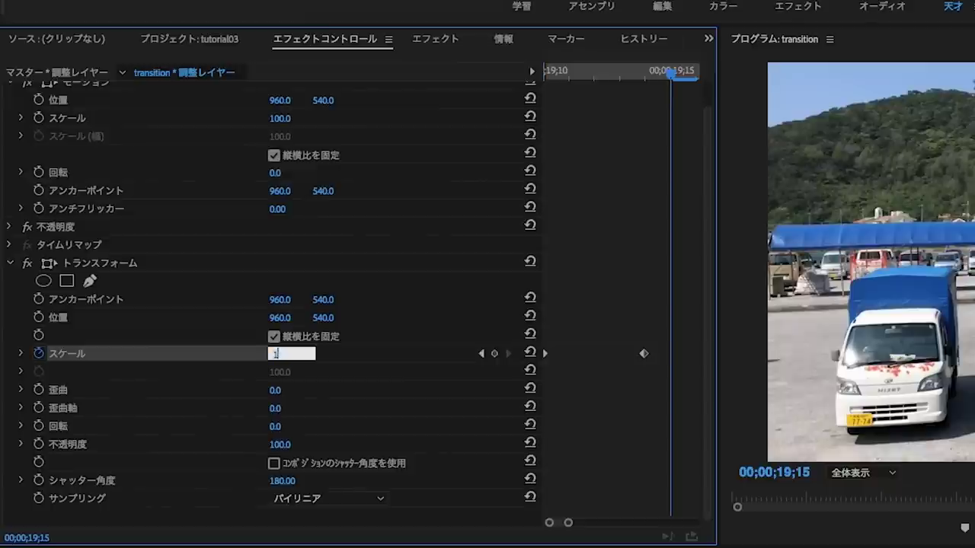
key("Return")
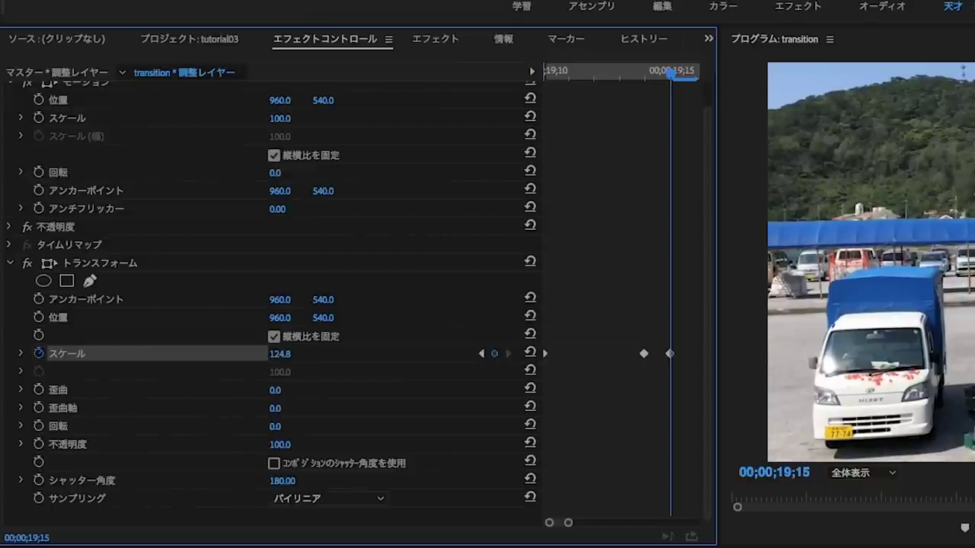
key("Right")
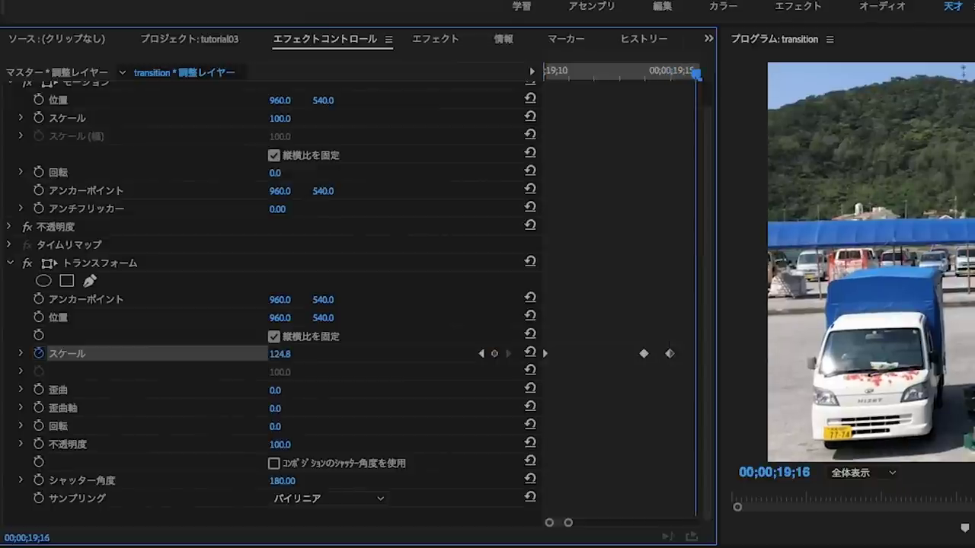
left_click(289, 354)
type("138")
key("Return")
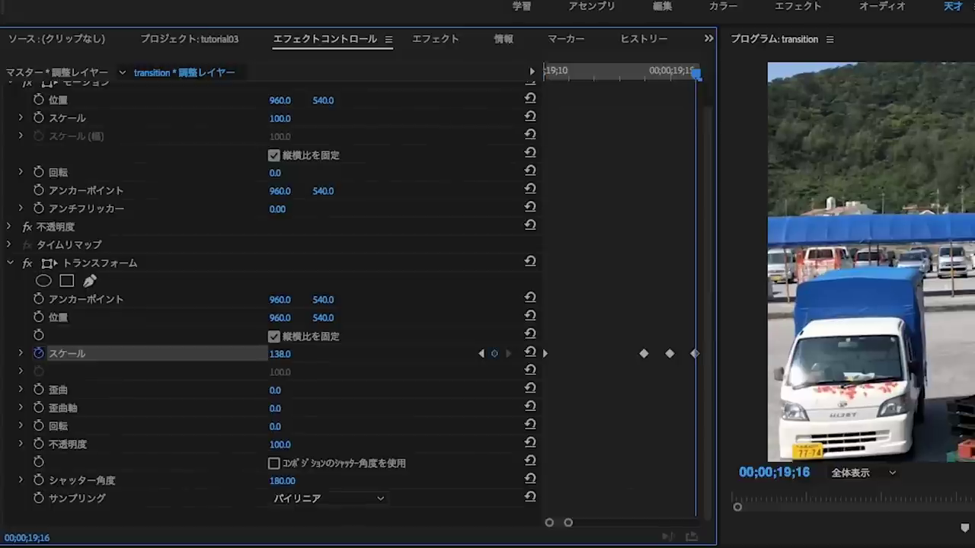
Step: Add Scale keyframes 159.1 at 19;17, 186.6 at 19;18 and 199.9 at 19;19
left_click(666, 73)
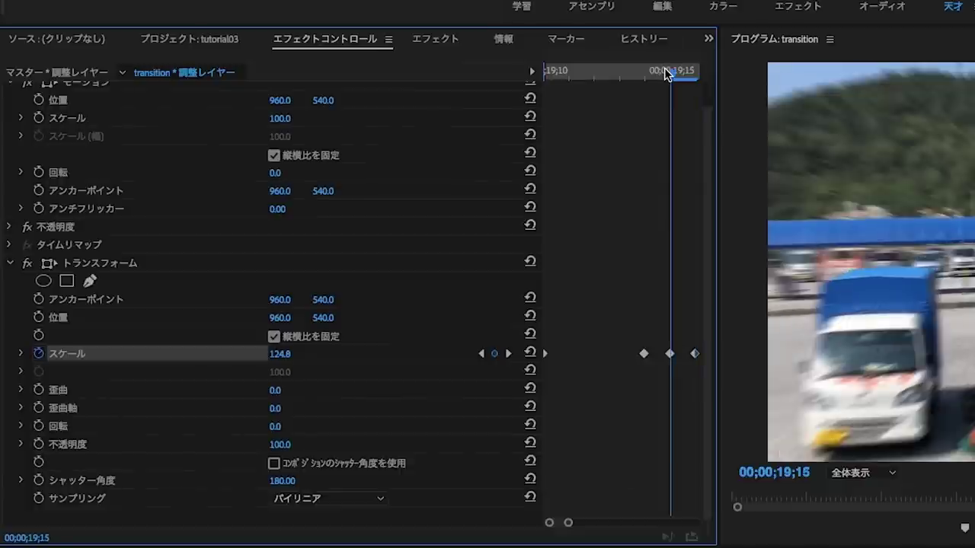
left_click_drag(666, 73, 689, 71)
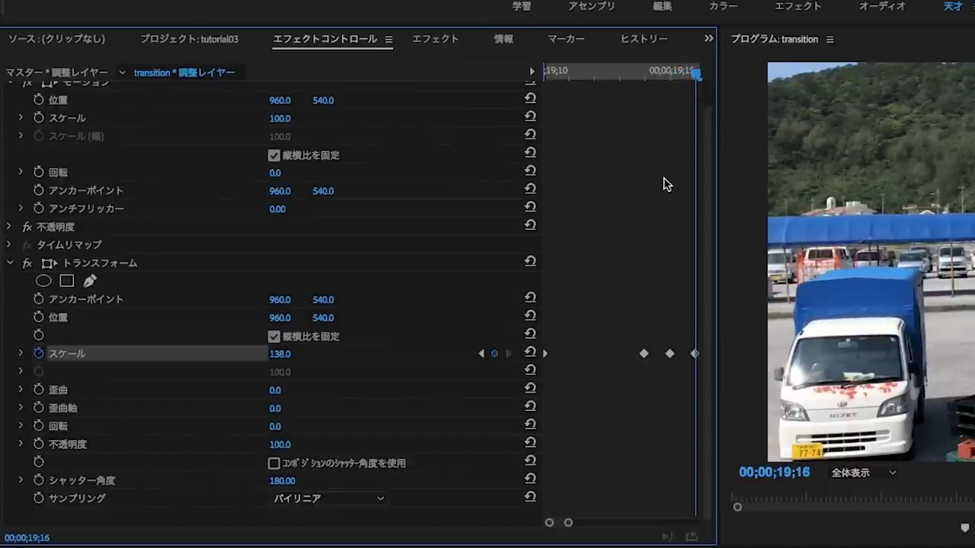
key("Right")
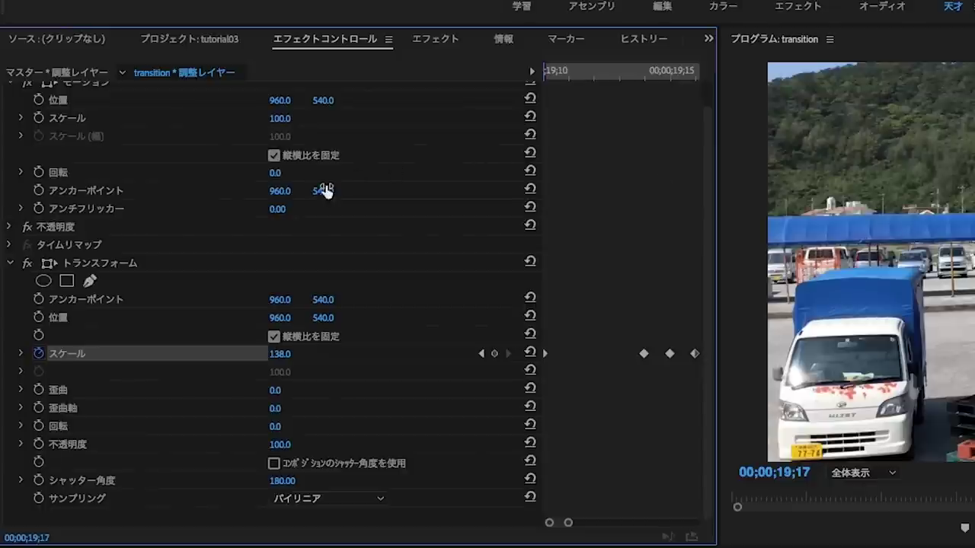
left_click(281, 353)
type("159.1")
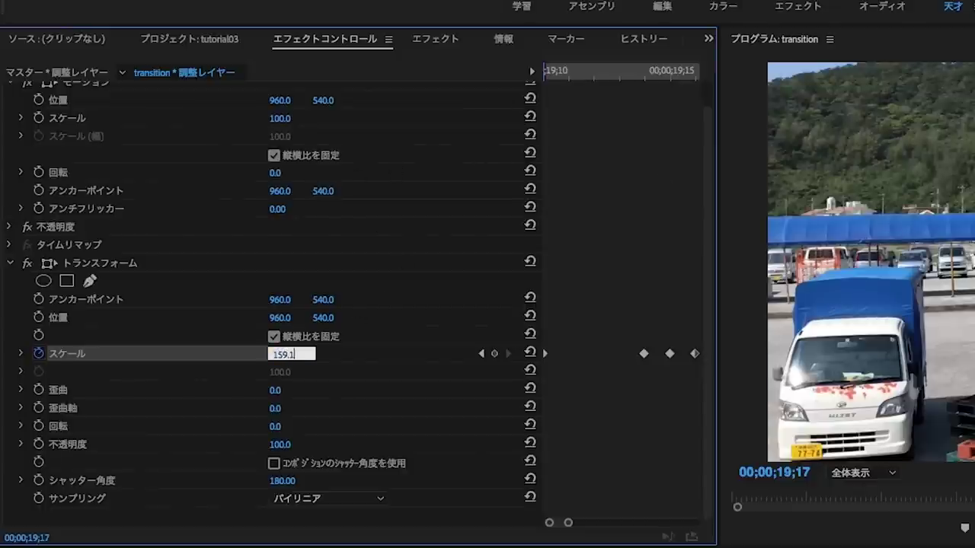
key("Return")
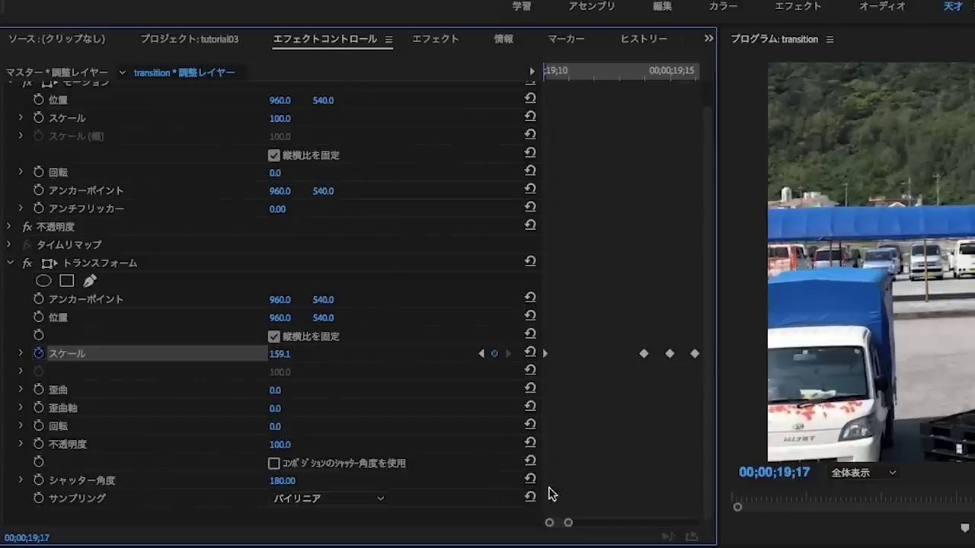
left_click_drag(568, 523, 603, 523)
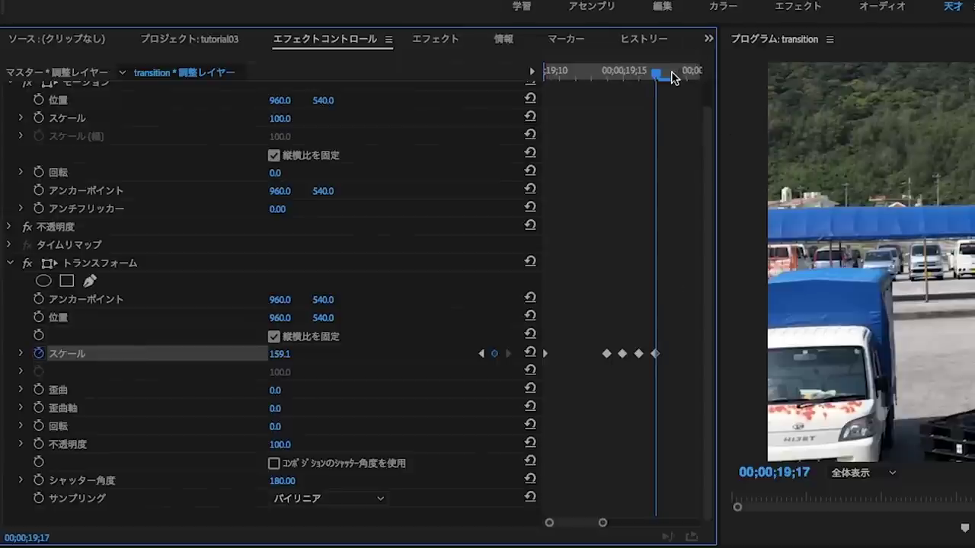
key("Right")
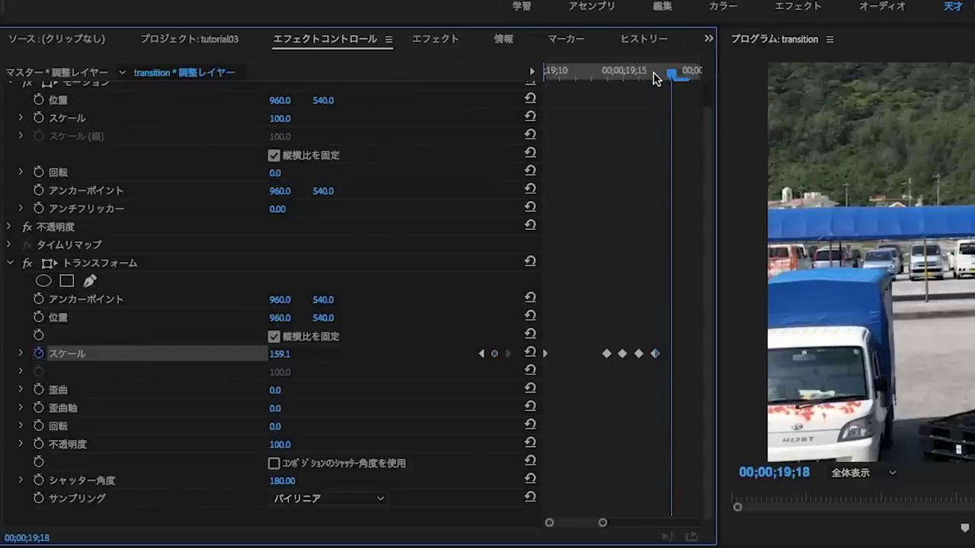
key("Left")
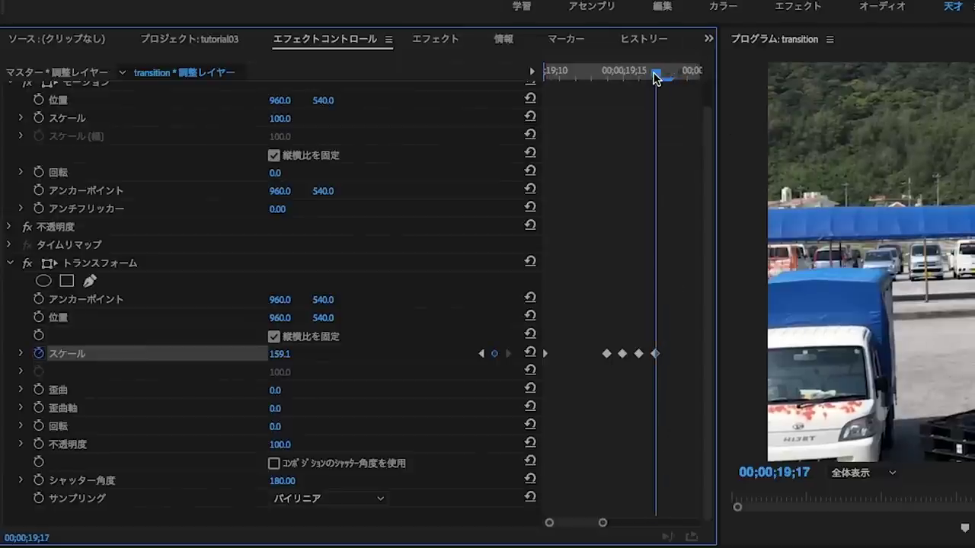
key("Right")
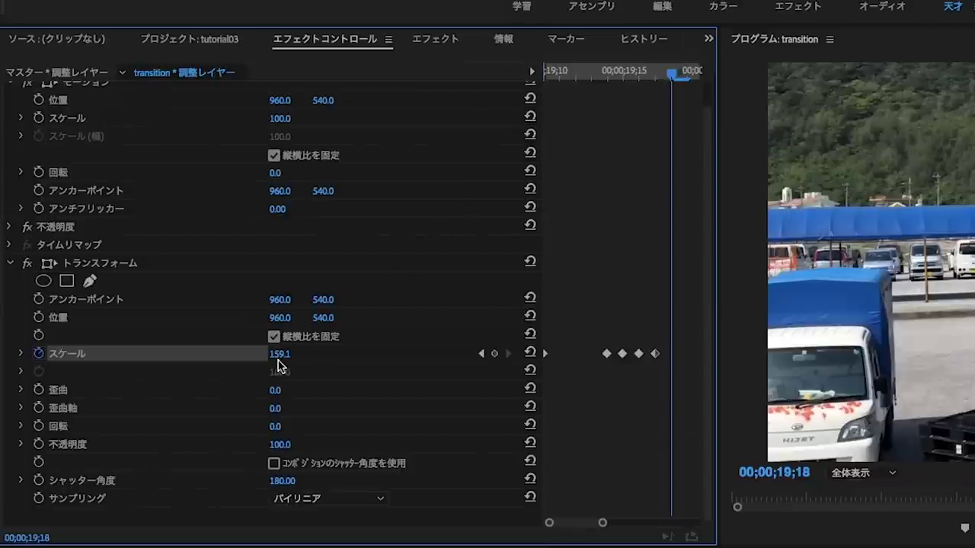
left_click(292, 355)
type("186.6")
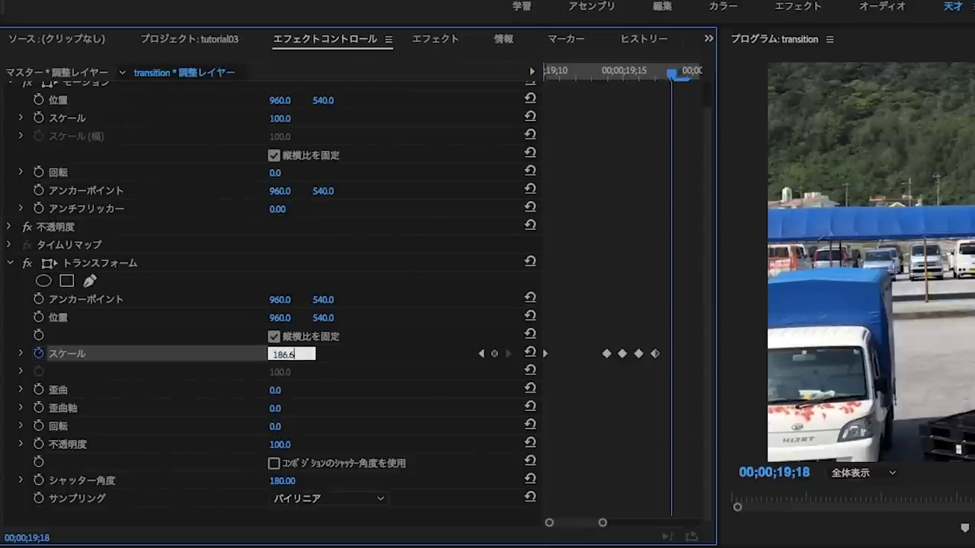
key("Return")
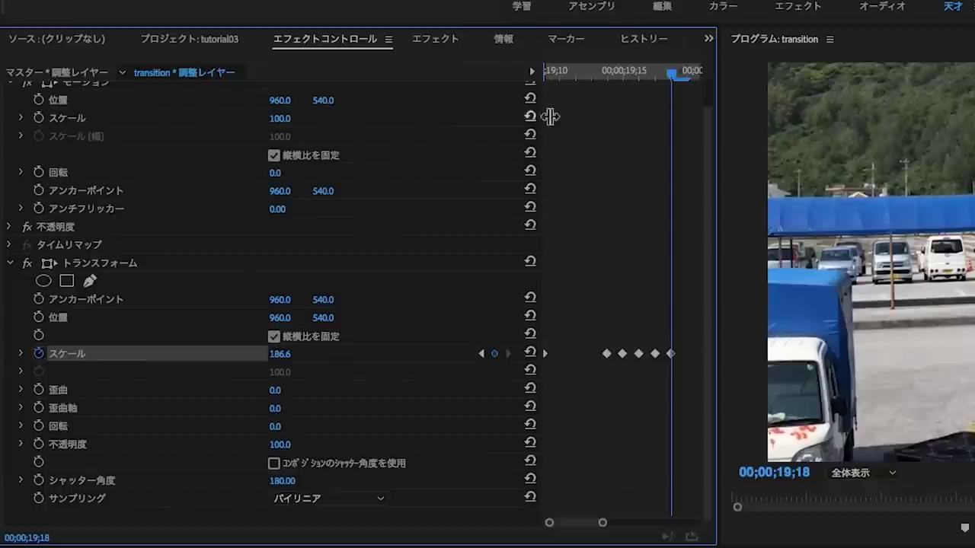
left_click_drag(667, 77, 688, 73)
left_click(292, 354)
type("199.9")
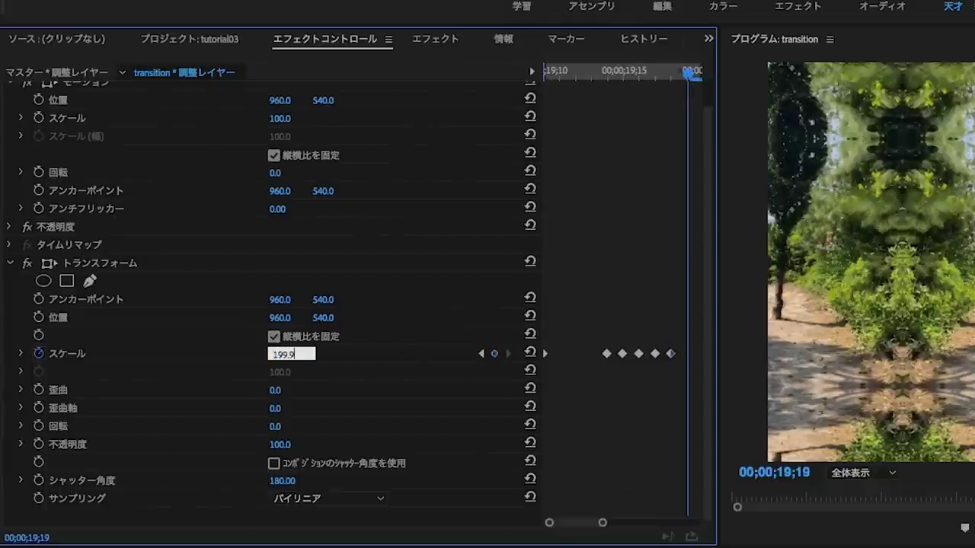
key("Return")
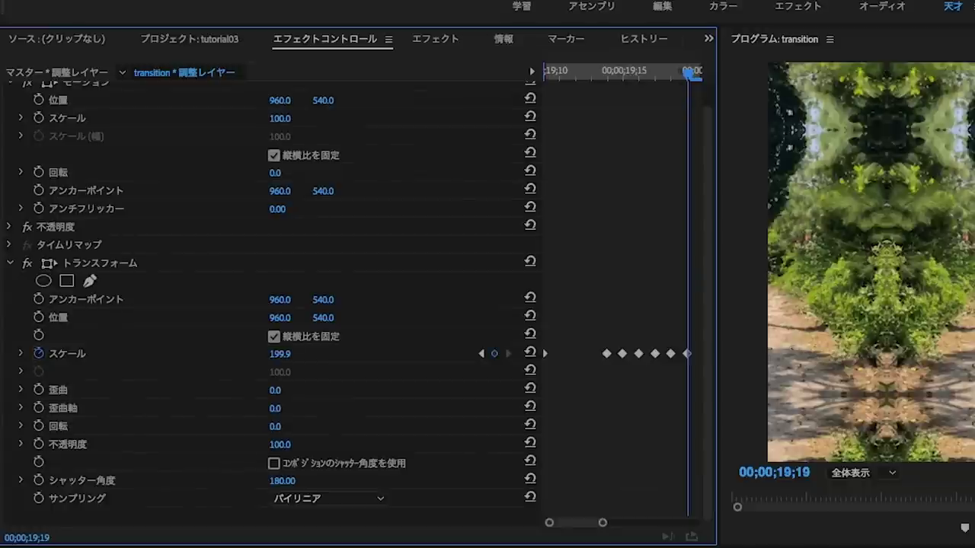
Step: Add Scale keyframes 237.9 at 19;20, 260.0 at 19;21 and 274.8 at 19;22
key("Right")
left_click(292, 354)
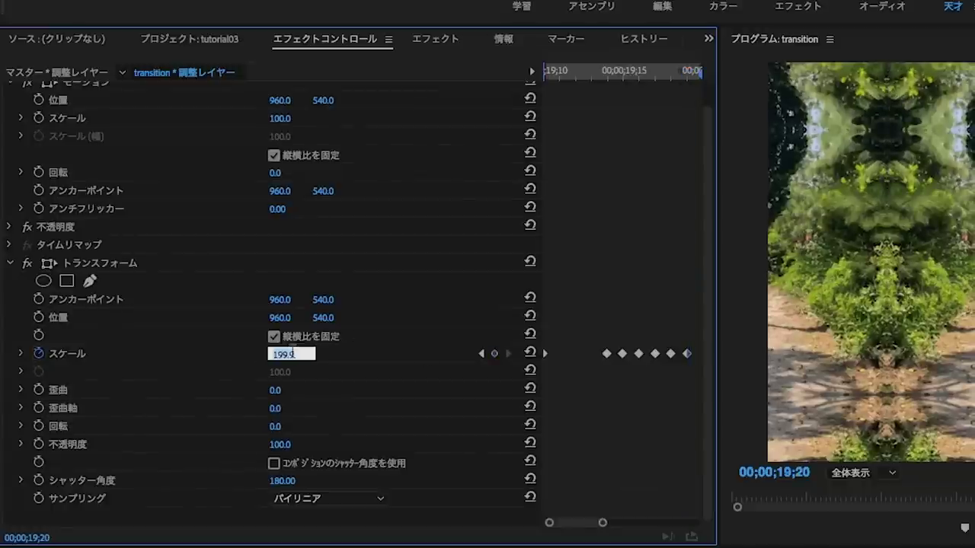
type("23")
type("7")
key("Return")
key("Right")
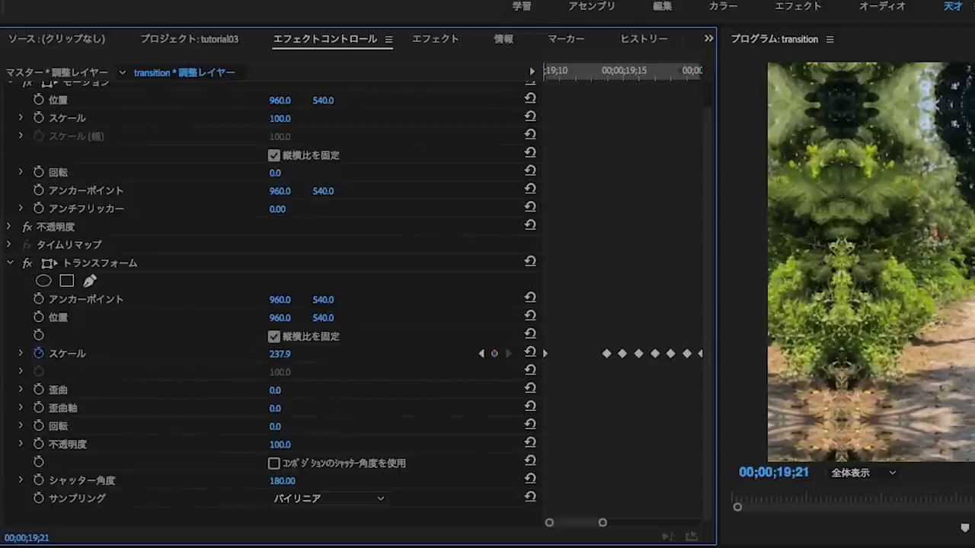
left_click(281, 353)
type("2")
key("Return")
left_click_drag(602, 522, 641, 522)
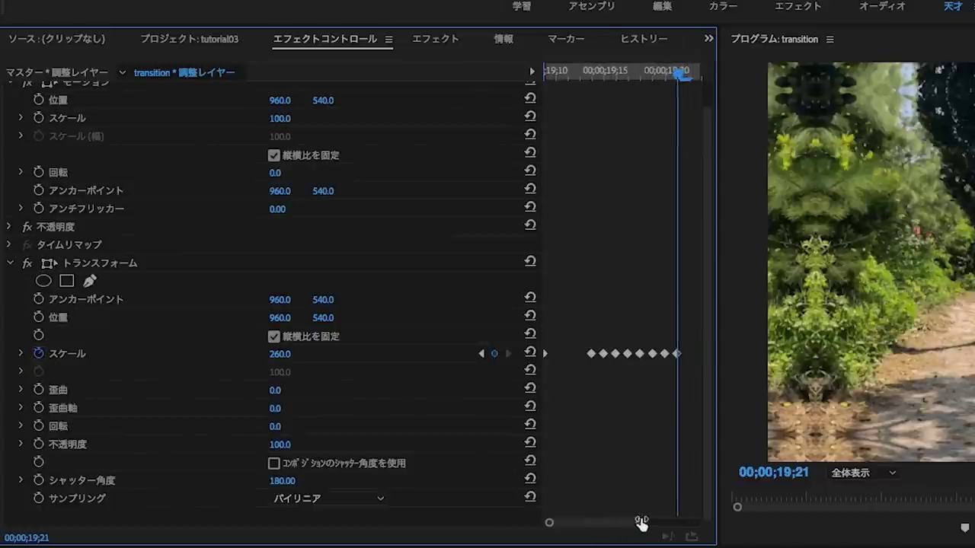
left_click(663, 72)
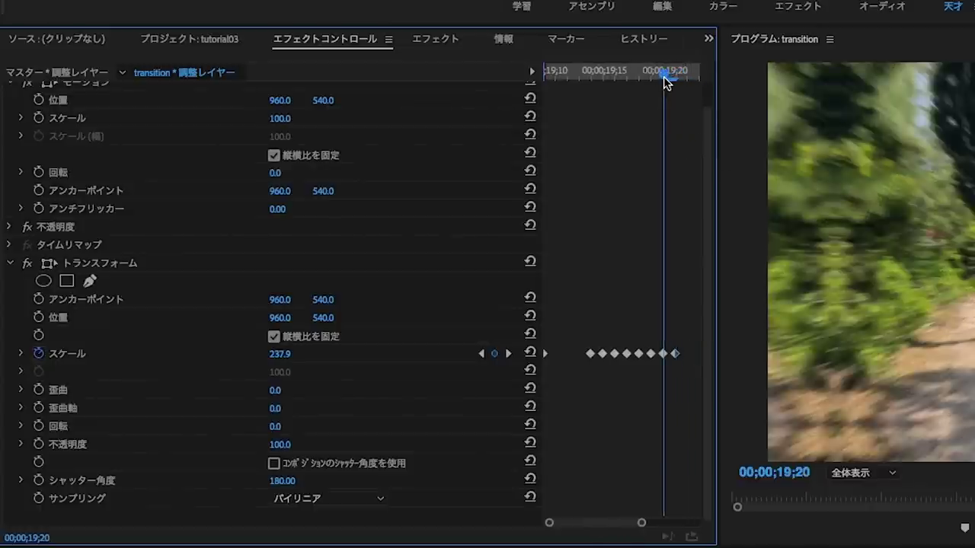
key("Right")
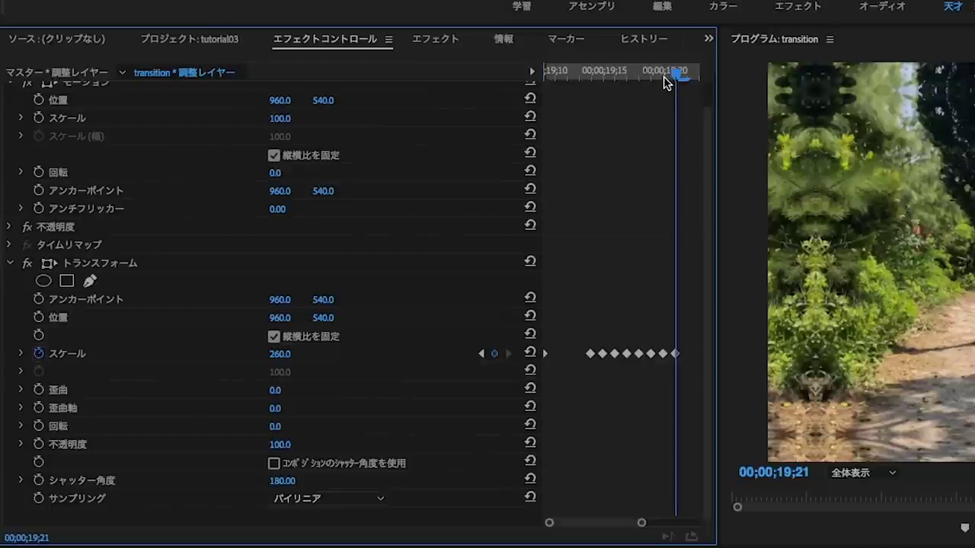
key("Right")
left_click(280, 353)
type("274.8")
key("Return")
Step: Add Scale keyframes 285.0 at 19;23, 292.0 at 19;24 and 296.5 at 19;25
left_click_drag(641, 523, 686, 523)
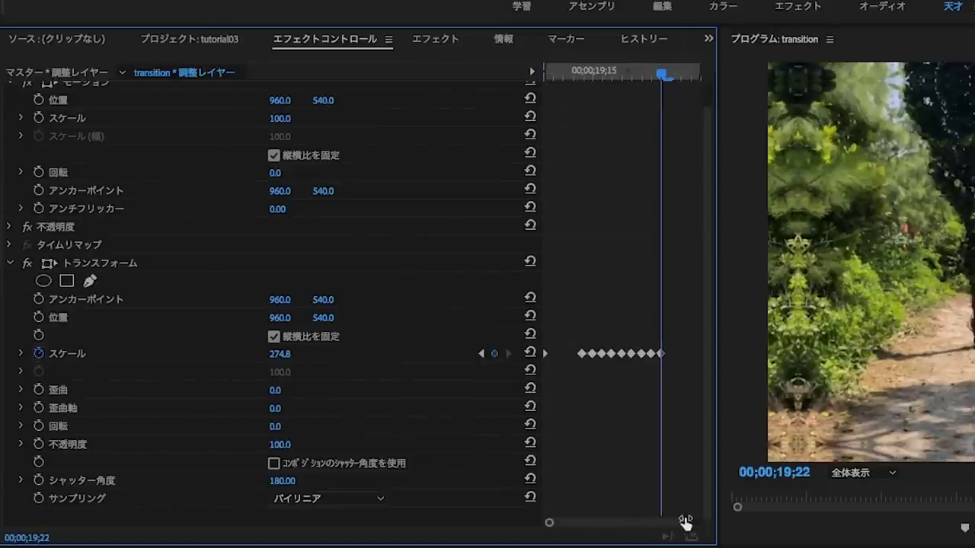
left_click_drag(667, 82, 670, 87)
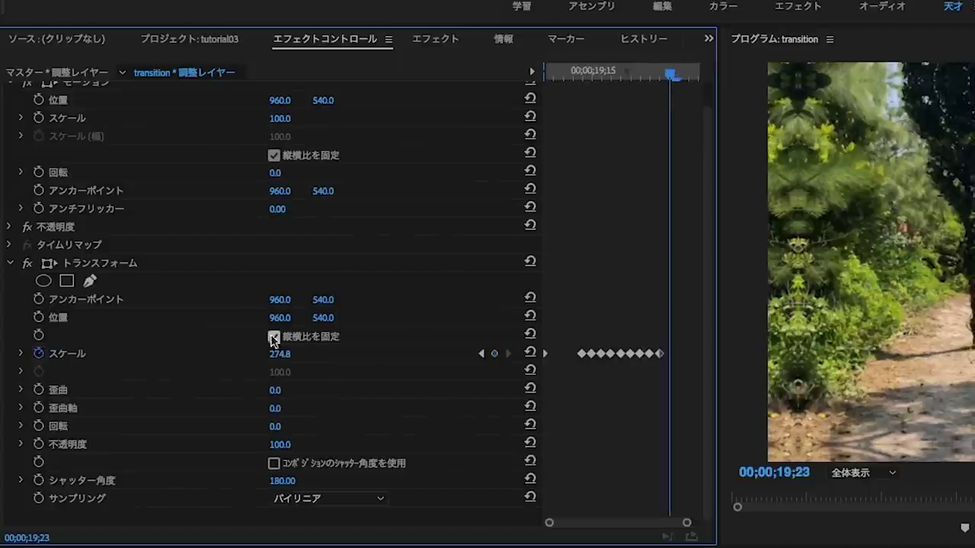
left_click(281, 355)
type("285")
key("Return")
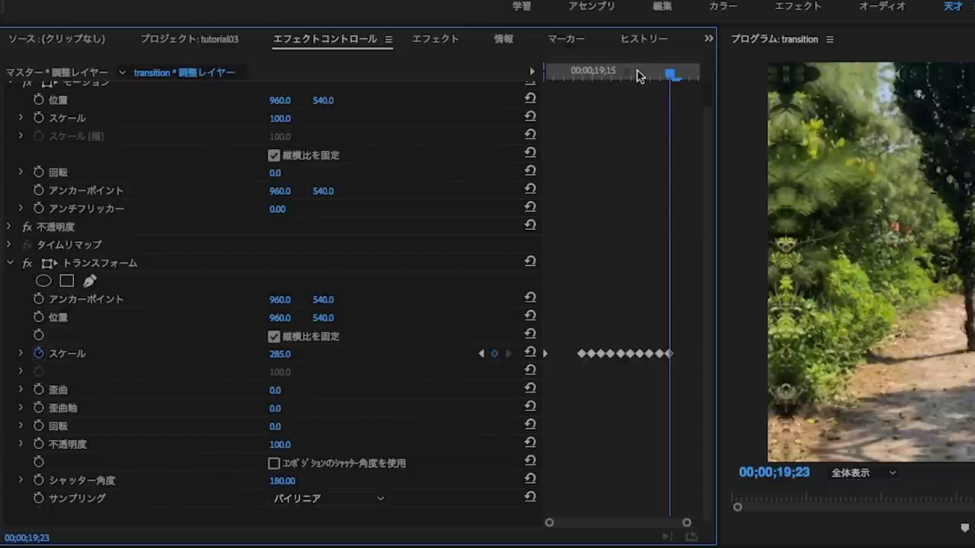
left_click_drag(668, 73, 679, 74)
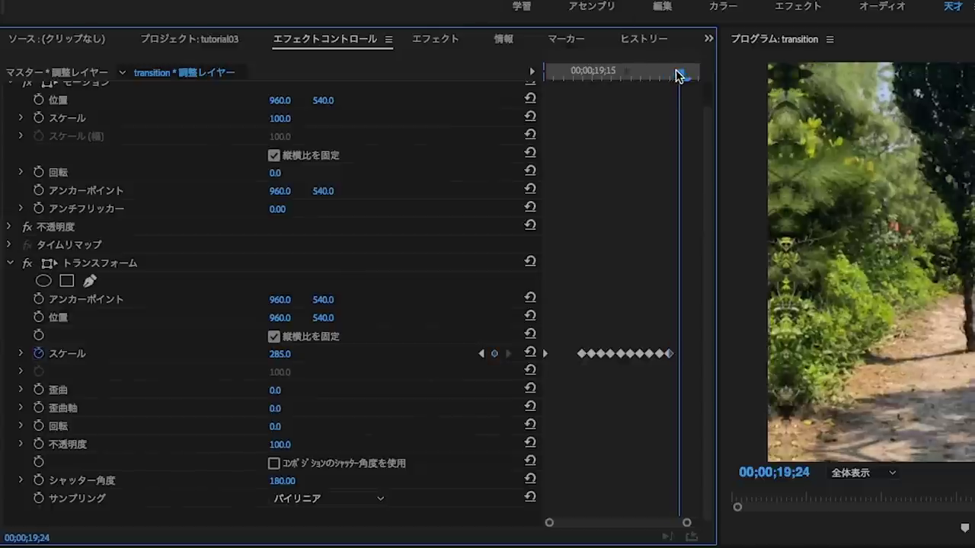
left_click(281, 354)
type("292")
key("Return")
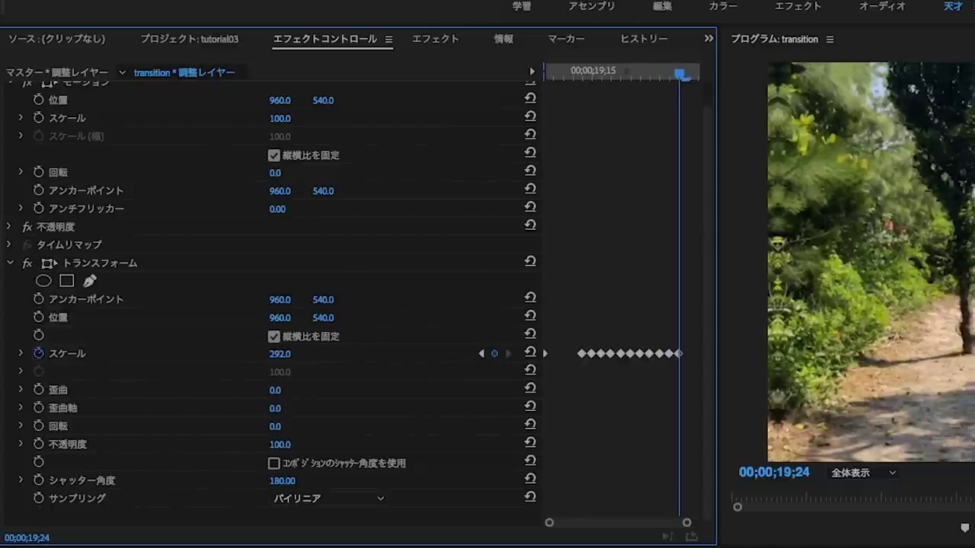
left_click_drag(682, 72, 688, 73)
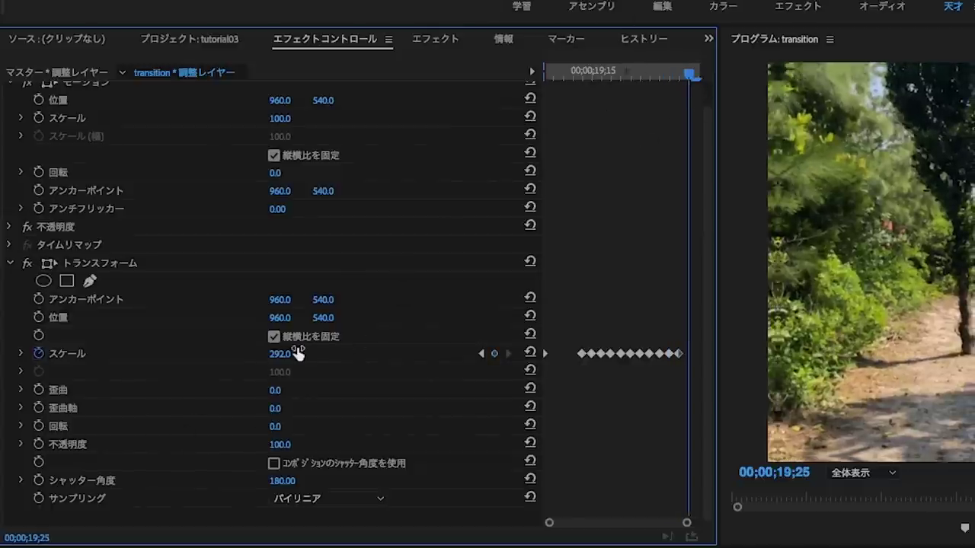
left_click(290, 353)
type("296")
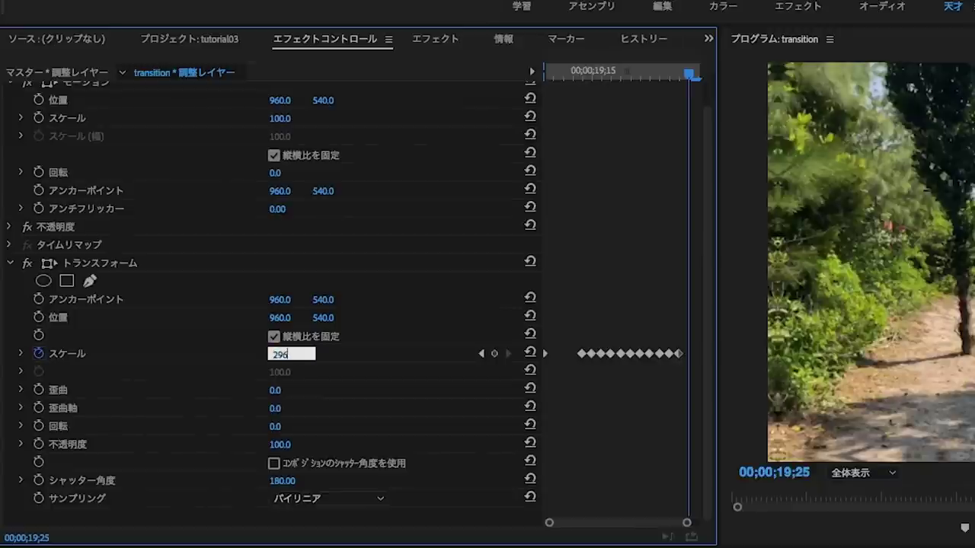
key("Return")
Step: Finish the ramp with Scale keyframes 299.1 at 19;26 and 300.0 at 19;27
key("Right")
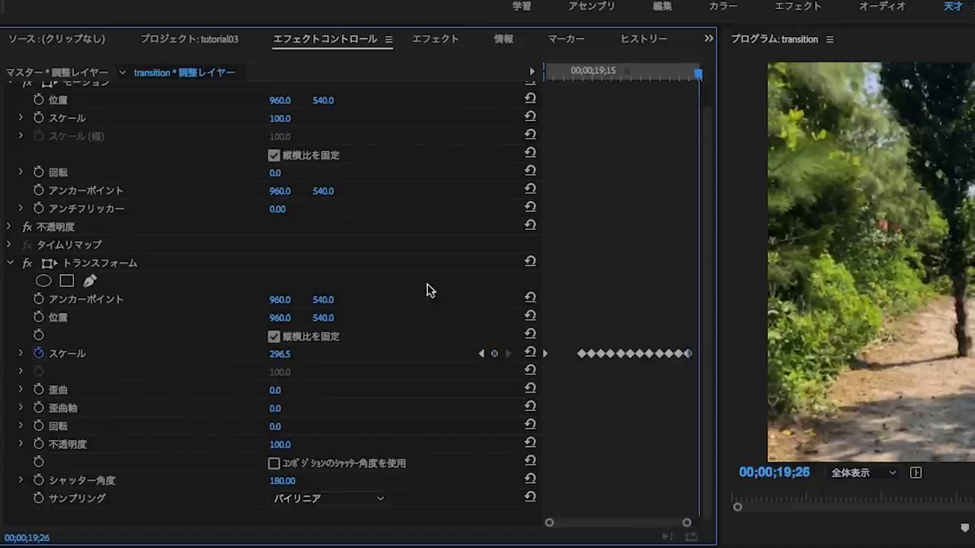
left_click(281, 354)
type("29")
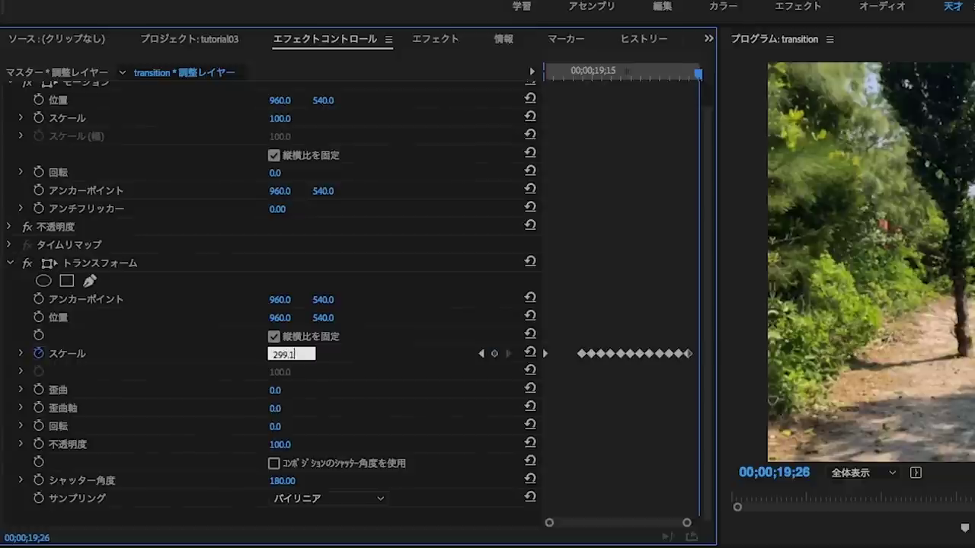
key("Return")
key("Right")
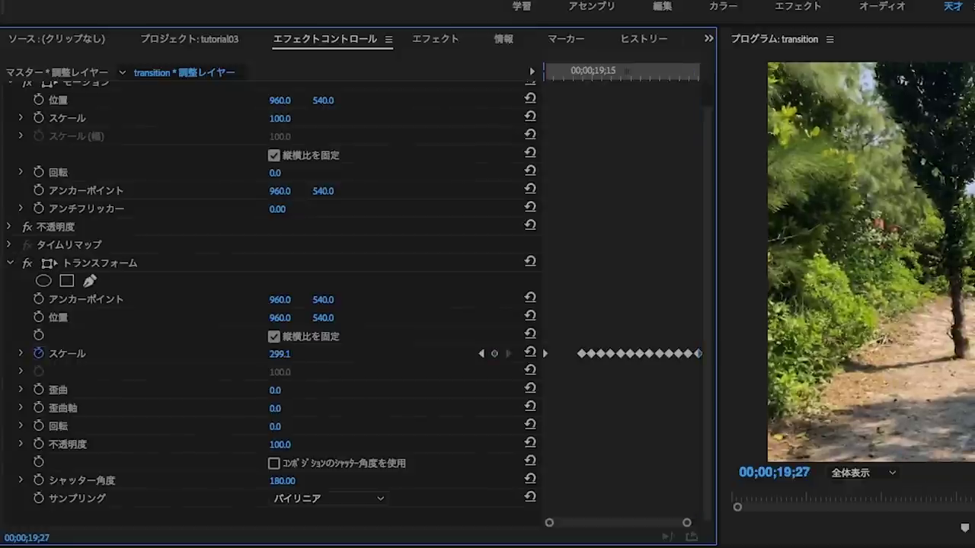
left_click(278, 355)
type("300")
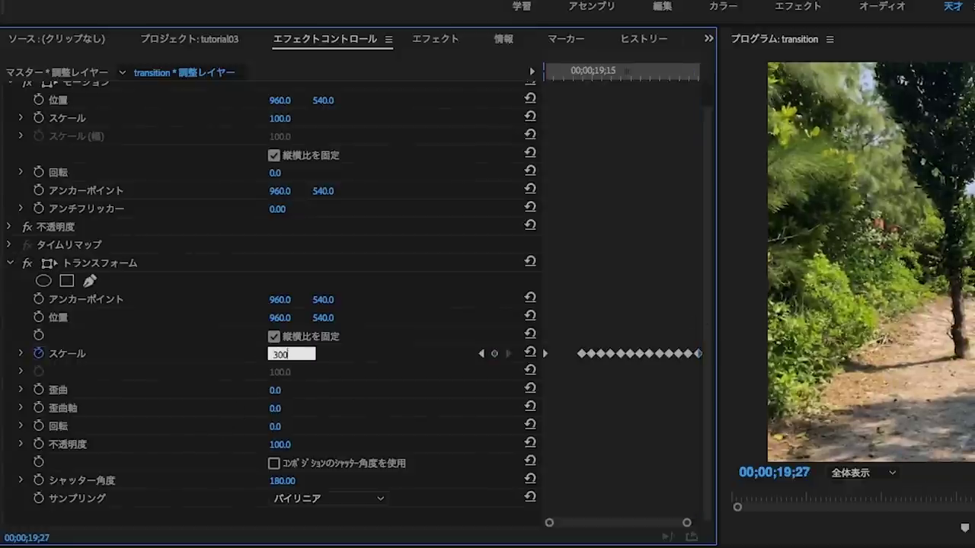
key("Return")
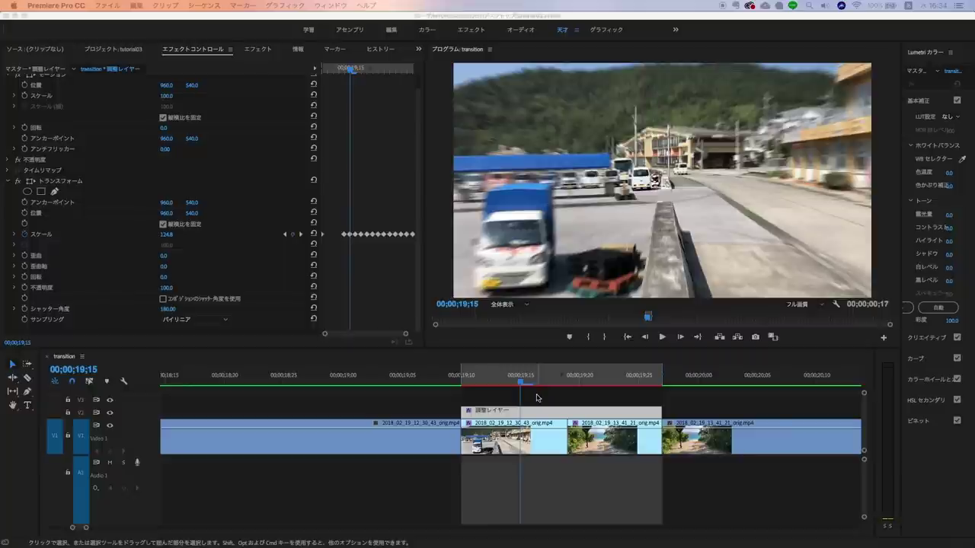
Step: Play the zoom transition from 19;13, then place 迫力ある風の音.mp3 on audio track A1
left_click(507, 364)
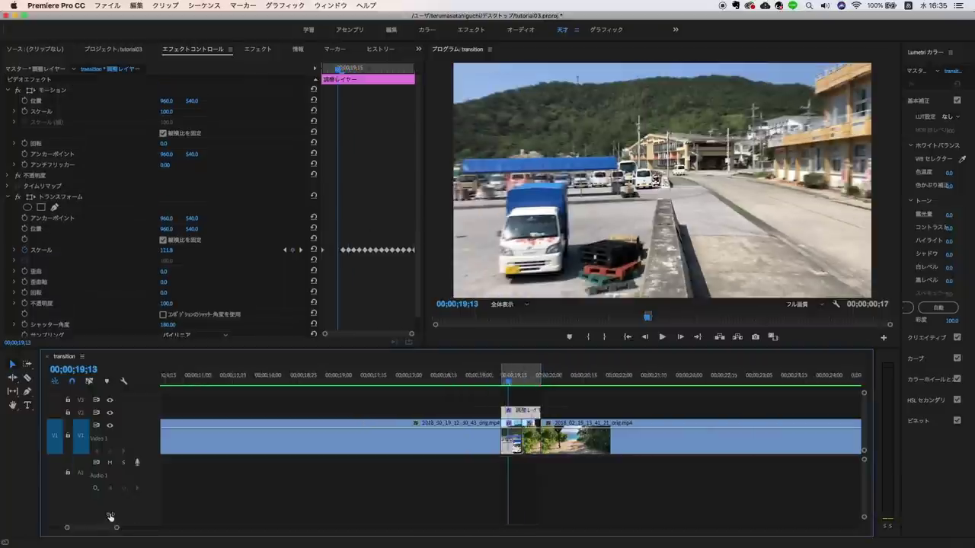
key("minus")
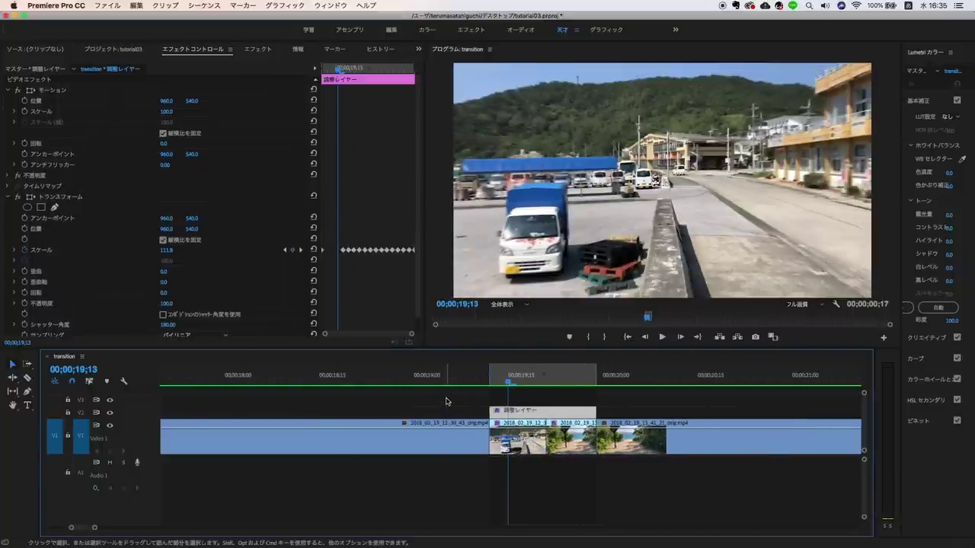
left_click(446, 401)
key("shift+k")
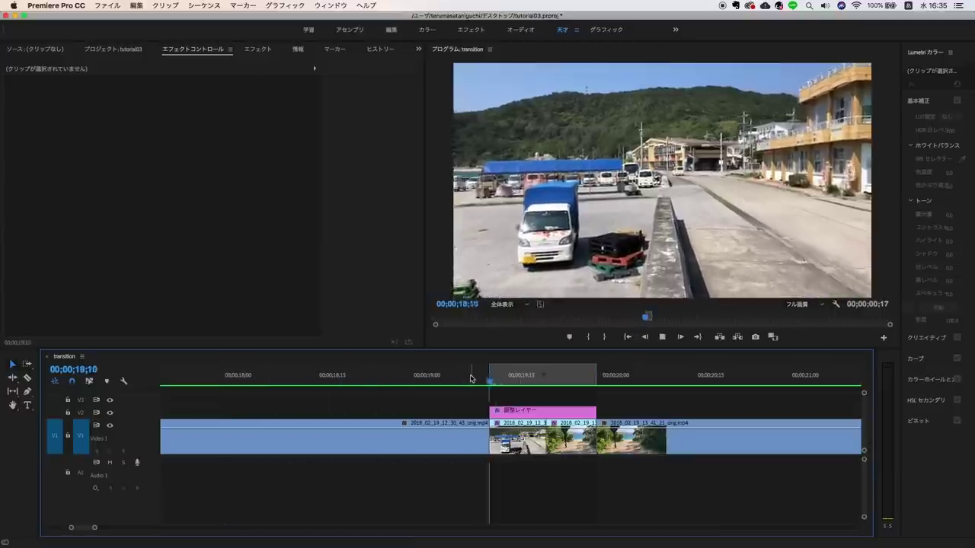
key("space")
left_click(104, 50)
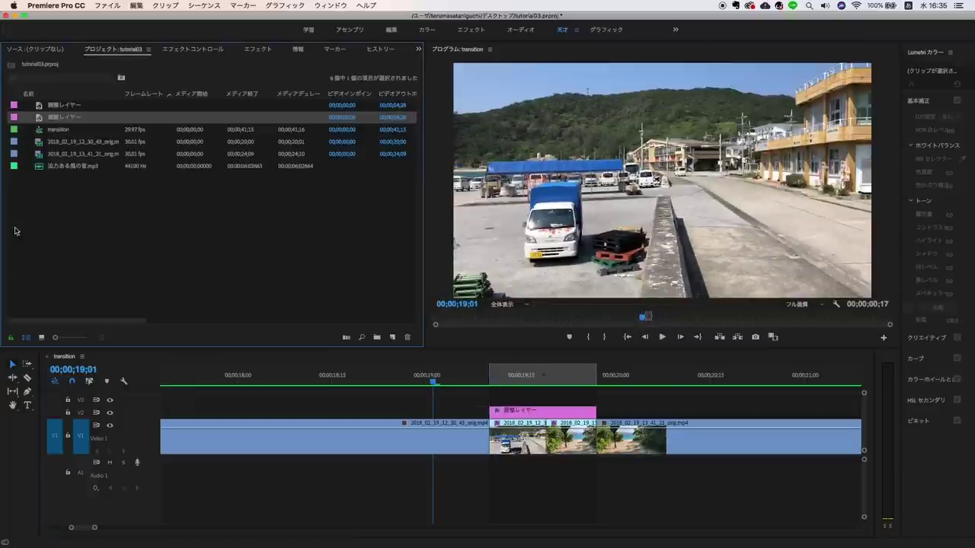
left_click_drag(44, 168, 567, 486)
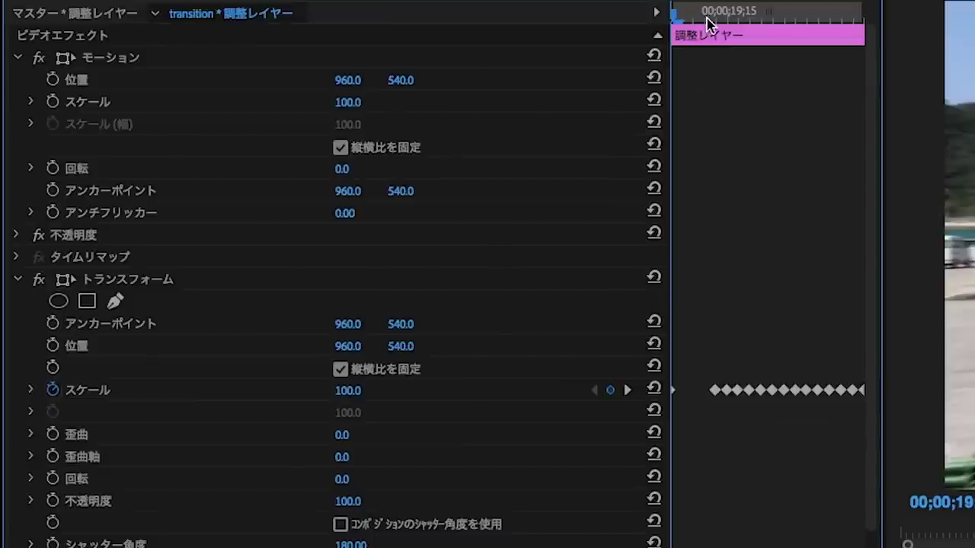
Step: Try easing a Scale keyframe's speed curve in Effect Controls, then undo the change
mouse_move(707, 23)
left_mouse_down()
mouse_move(772, 33)
mouse_move(681, 36)
left_mouse_up()
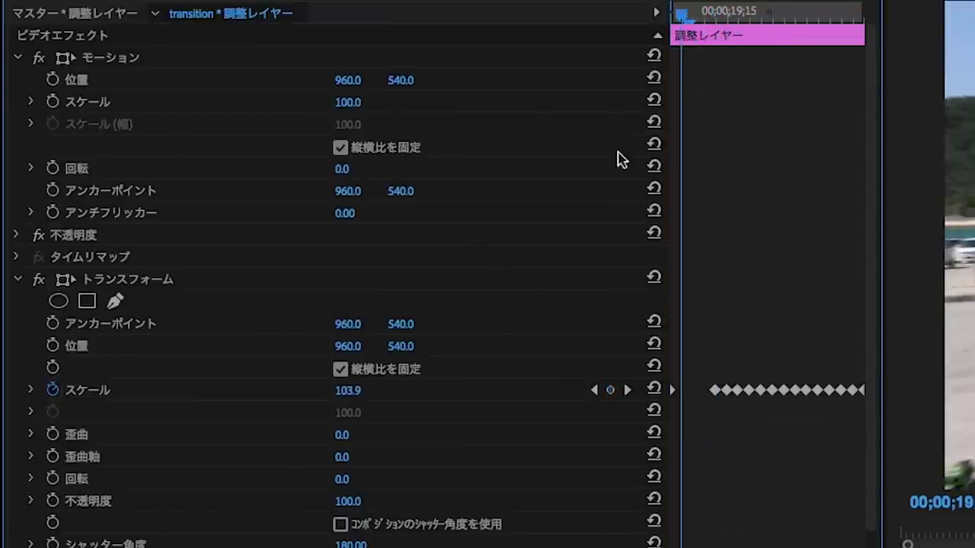
left_click(31, 391)
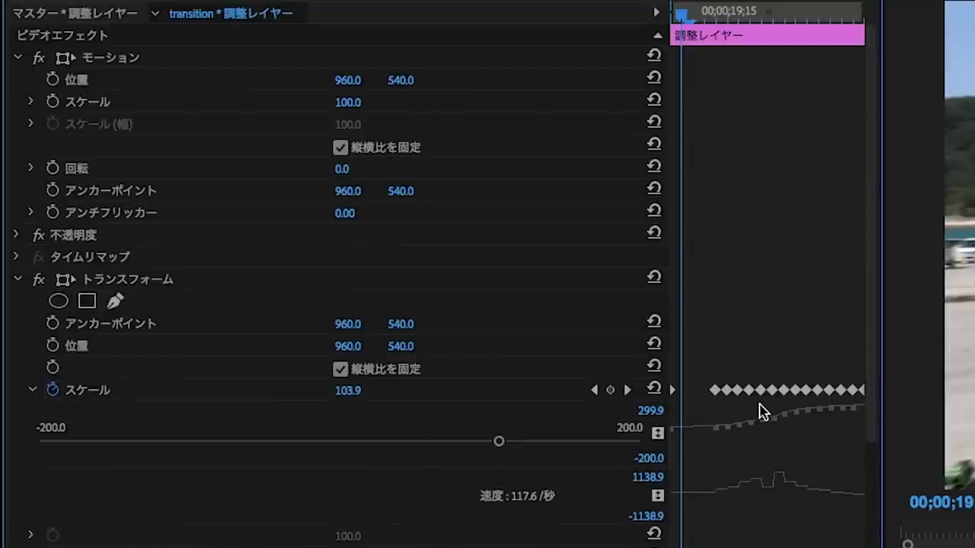
left_click(763, 470)
mouse_move(765, 476)
left_mouse_down()
mouse_move(776, 495)
mouse_move(776, 470)
left_mouse_up()
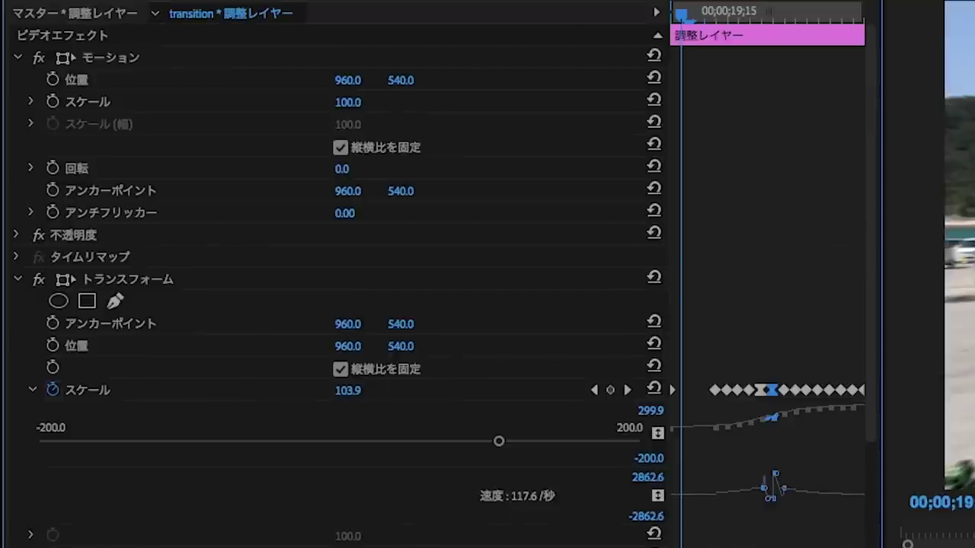
key("ctrl+z")
key("ctrl+z")
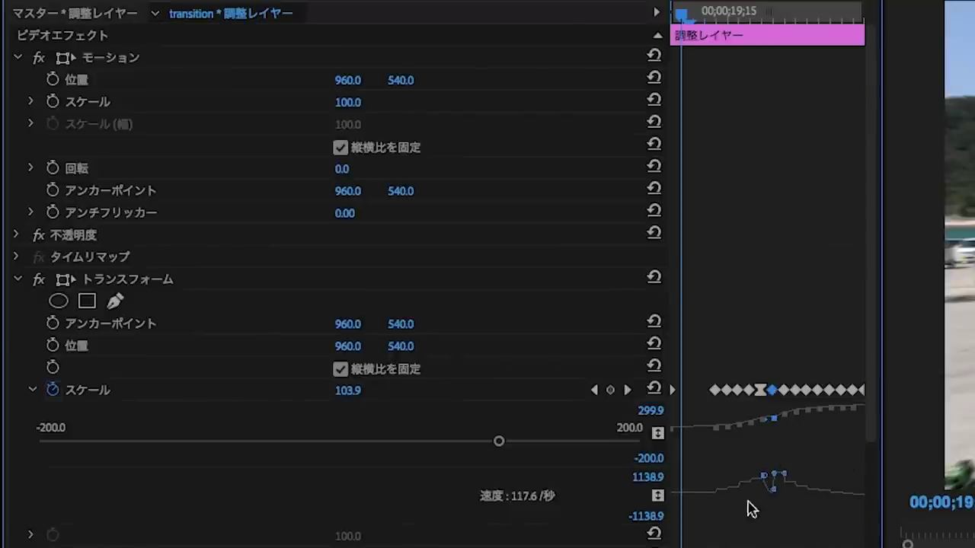
scroll(838, 491, "down", 3)
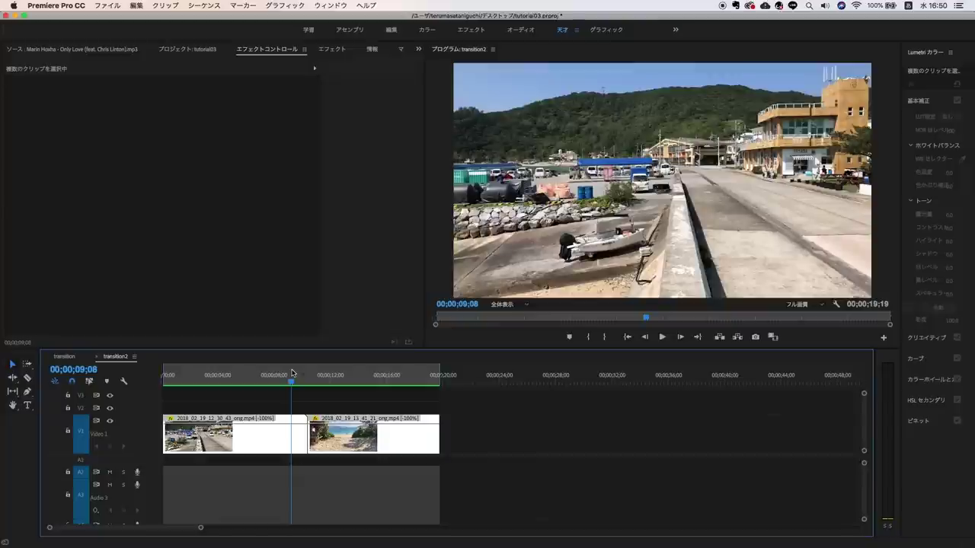
Step: Play and scrub the transition2 cut, zooming the timeline in on the harbour-to-beach join
mouse_move(274, 380)
left_mouse_down()
mouse_move(265, 379)
mouse_move(355, 372)
left_mouse_up()
key("space")
key("space")
left_click(297, 404)
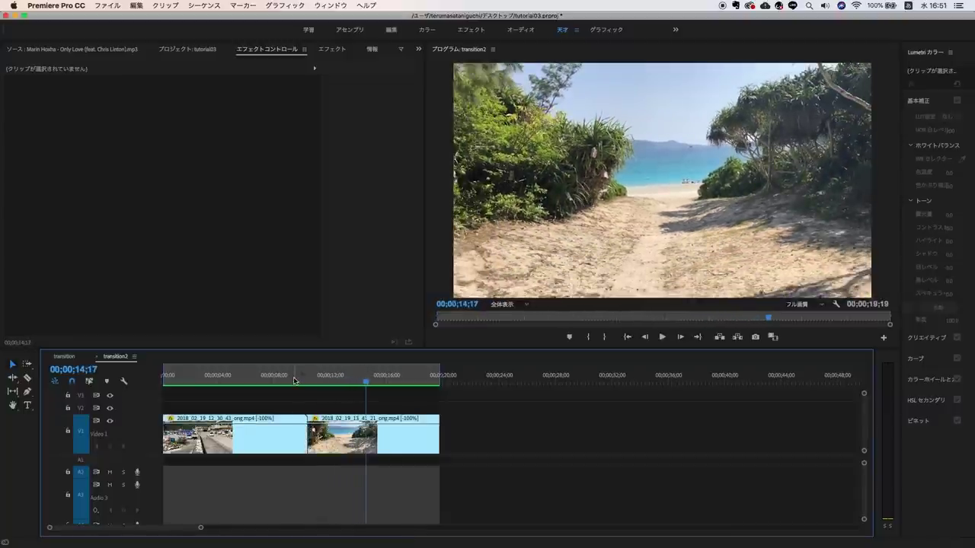
left_click(294, 380)
left_click_drag(297, 379, 310, 385)
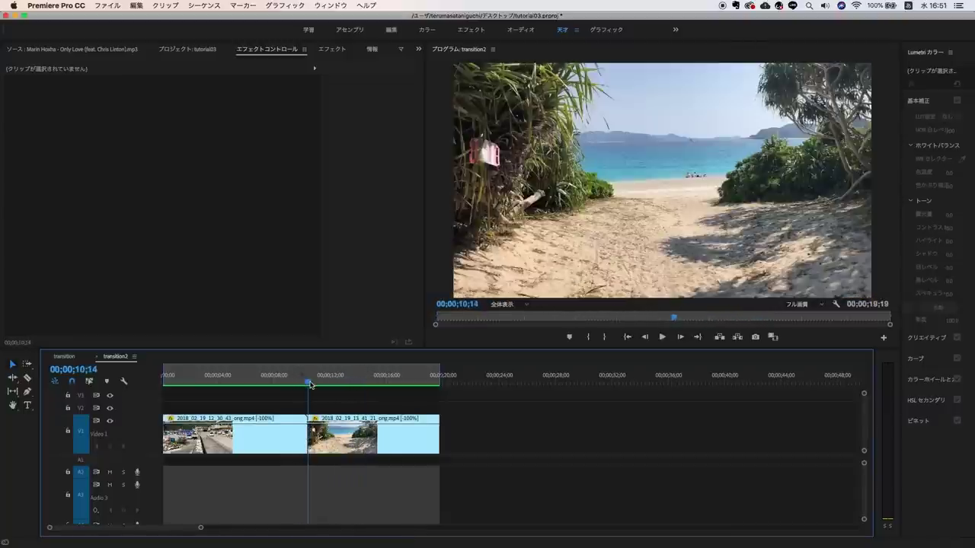
left_click_drag(200, 527, 154, 527)
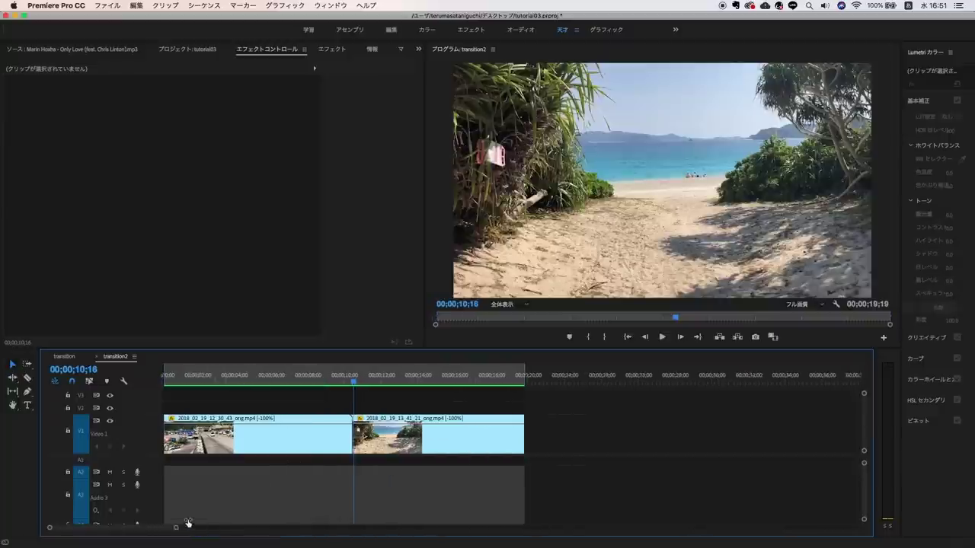
left_click_drag(398, 377, 427, 379)
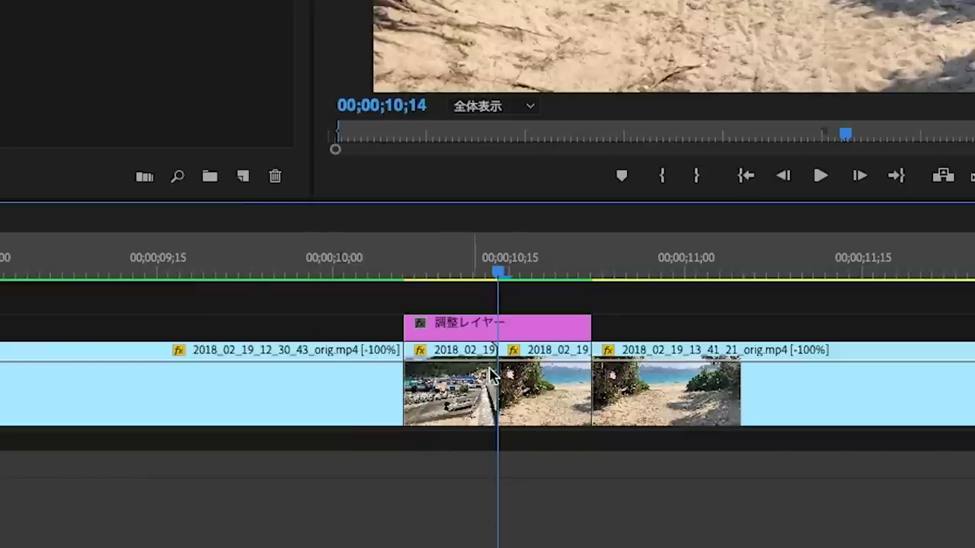
left_click_drag(404, 280, 562, 268)
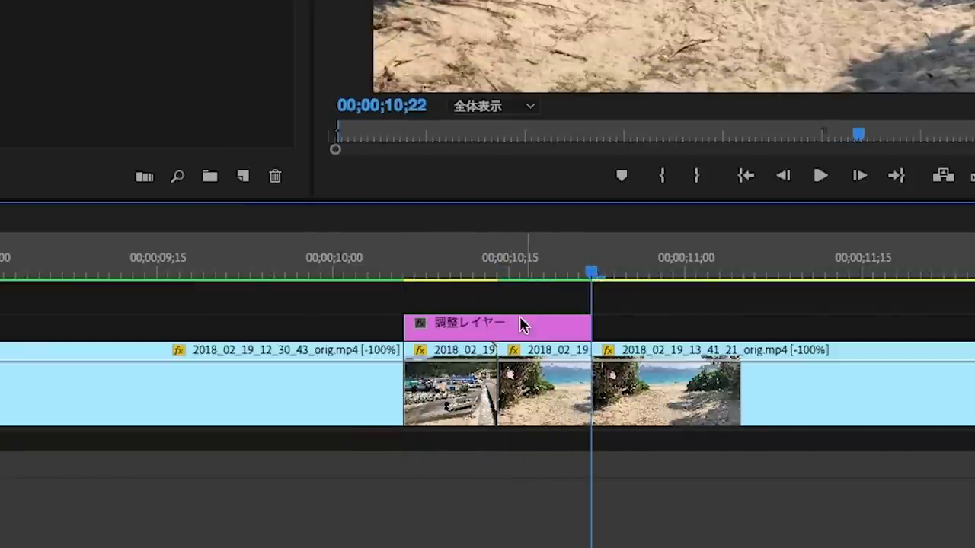
left_click(496, 253)
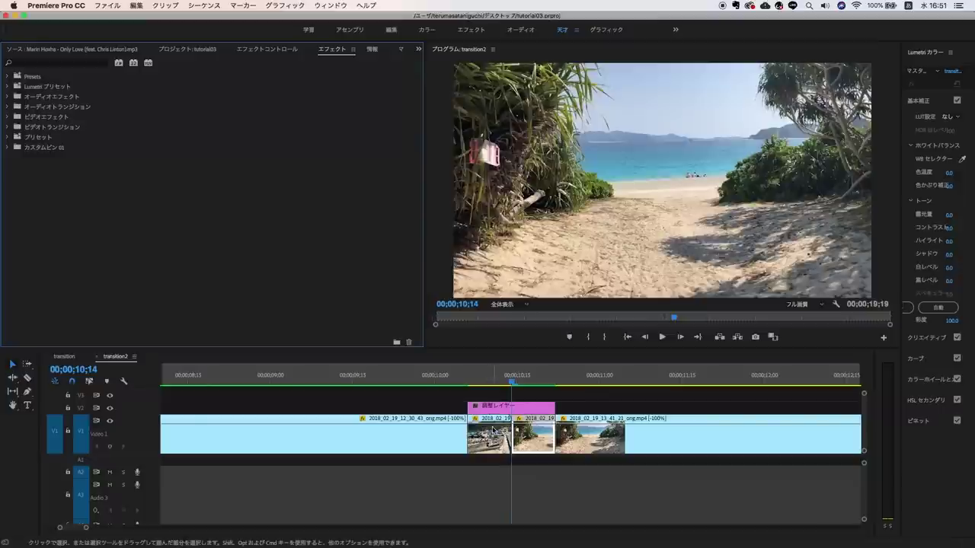
left_click(493, 430)
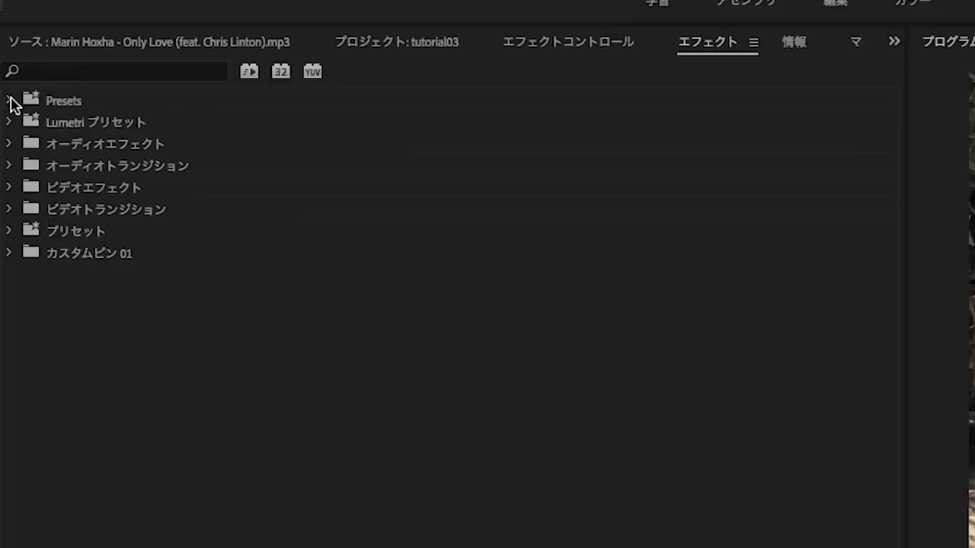
Step: Apply the プリセット01 preset to the V1 clips under the adjustment layer
left_click(8, 99)
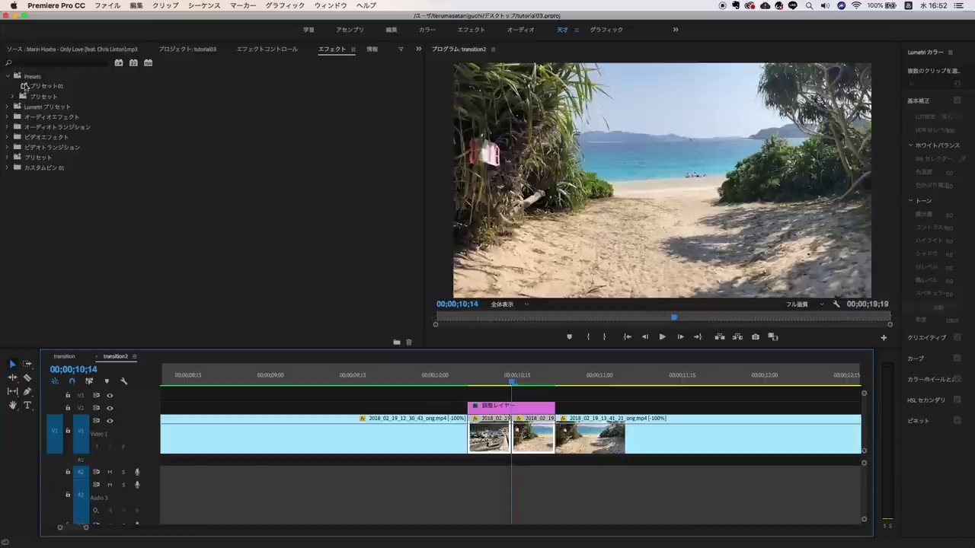
left_click(47, 86)
left_click_drag(452, 335, 506, 436)
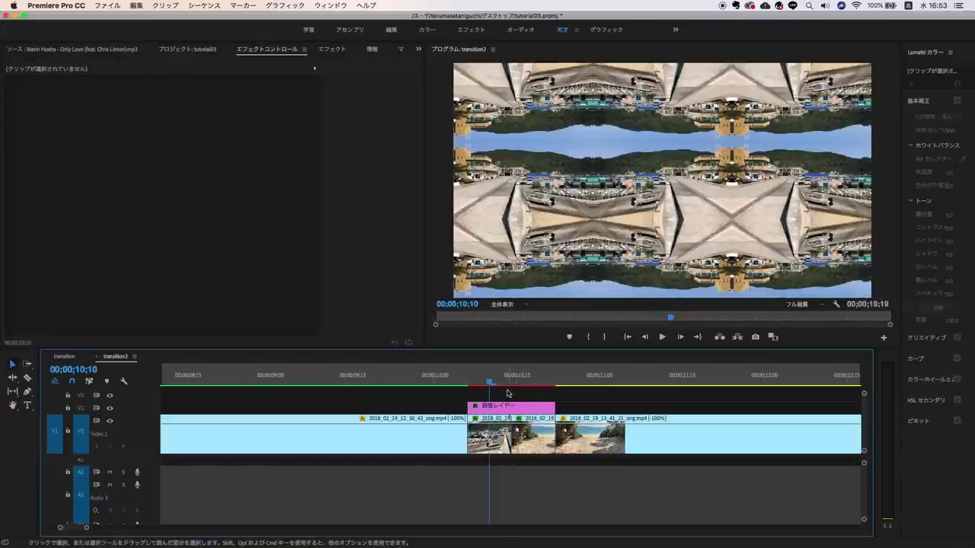
Step: Select the short harbour clip and toggle its Mirror effects off and back on to compare
left_click(531, 438)
left_click(483, 440)
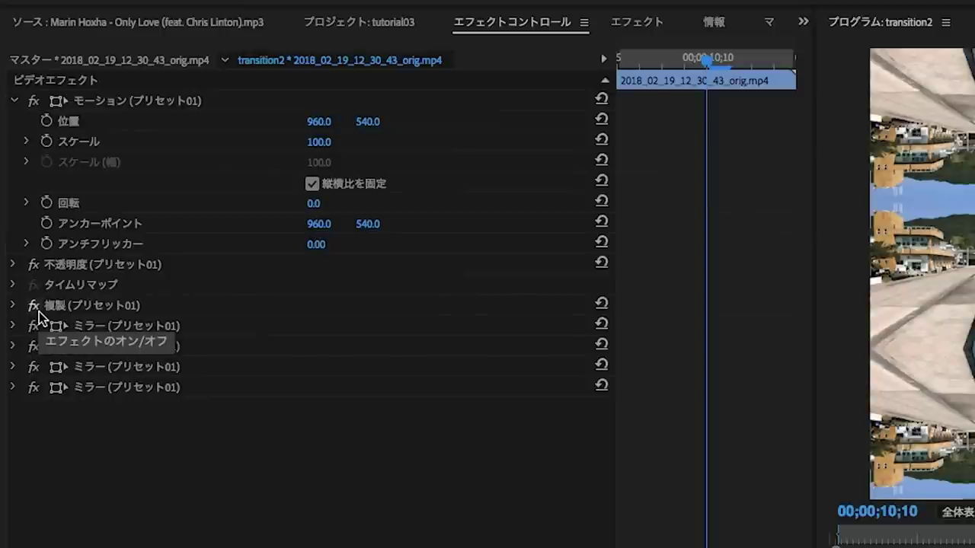
left_click(21, 208)
left_click(35, 366)
left_click(37, 387)
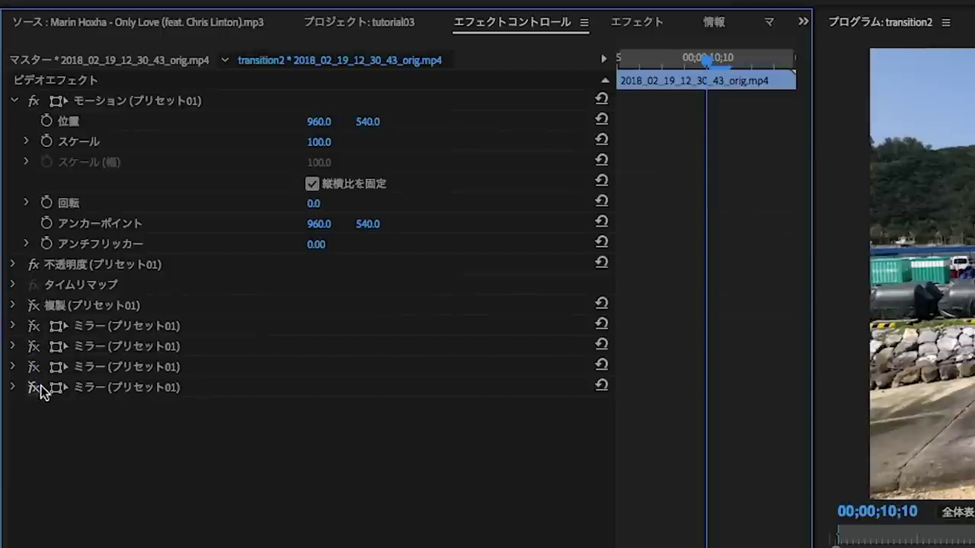
left_click(42, 383)
left_click(53, 373)
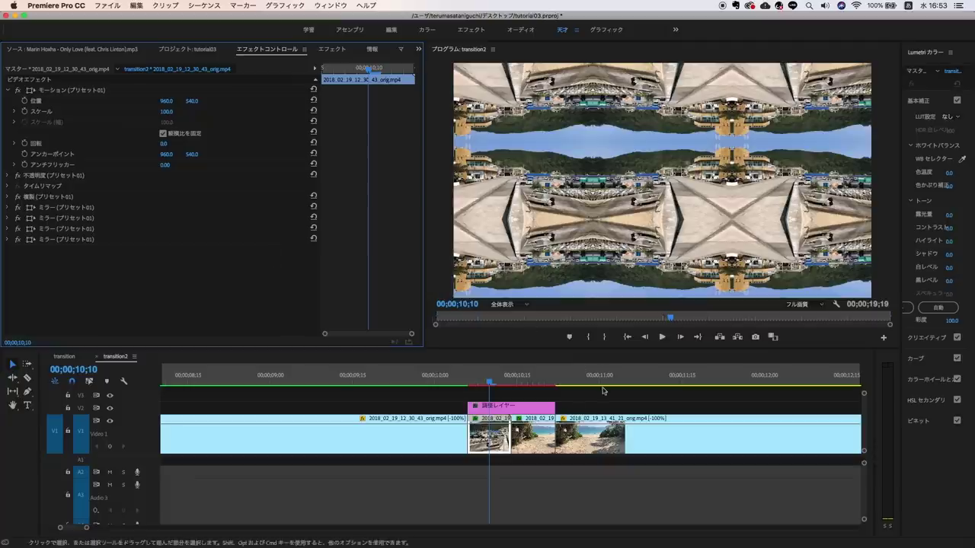
left_click(536, 434)
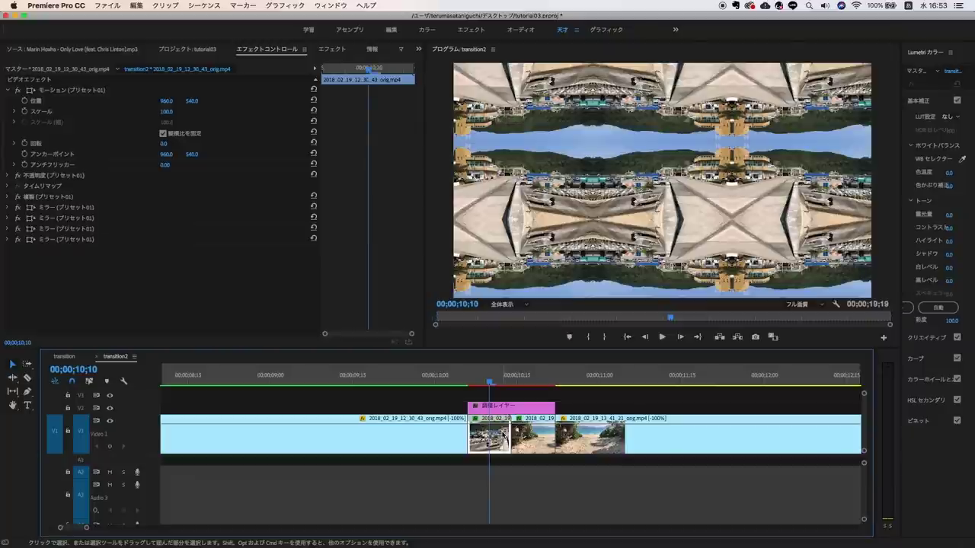
Step: Disable the 複製 and all four ミラー effects on the short harbour clip
left_click(528, 394)
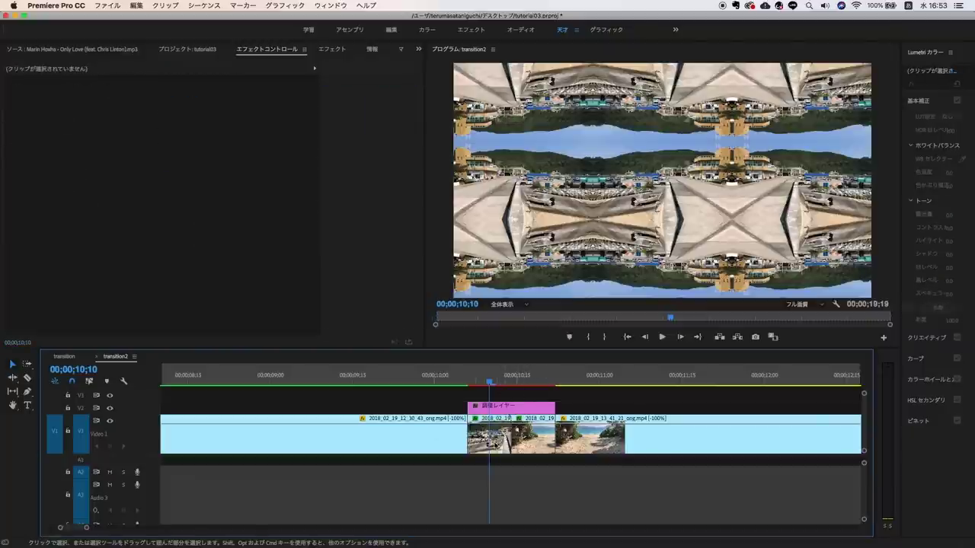
left_click(305, 438)
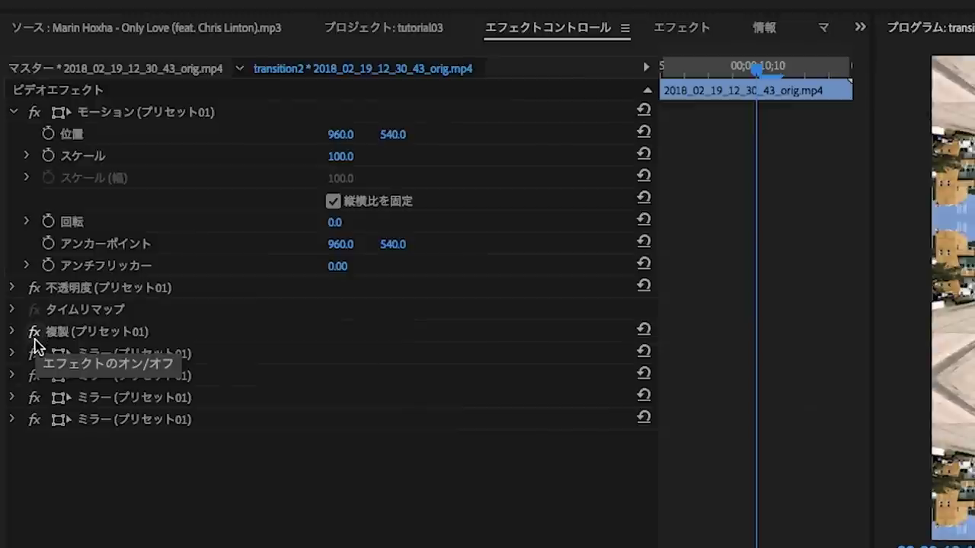
left_click(34, 331)
left_click(34, 353)
left_click(34, 375)
left_click(34, 398)
left_click(34, 419)
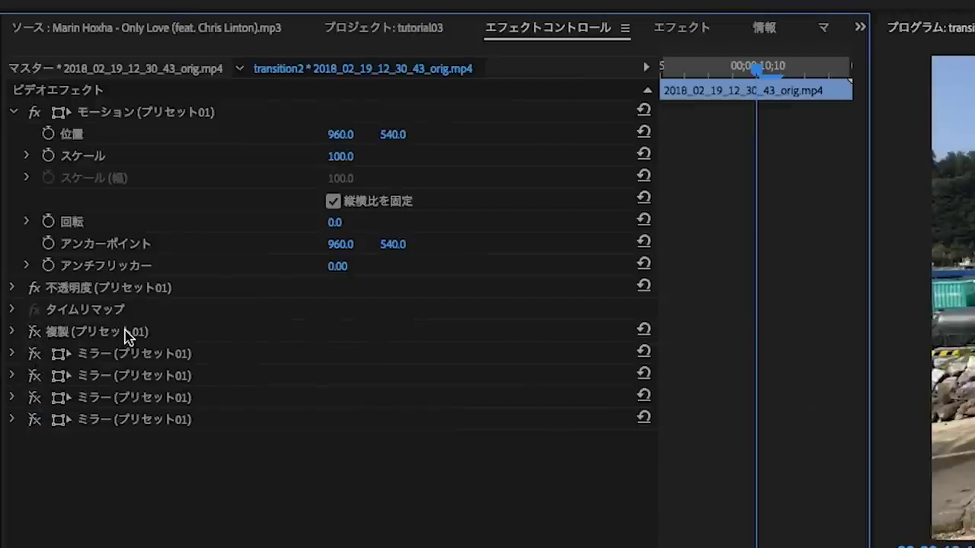
Step: Select the four ミラー entries, inspect the beach clip, then select the adjustment layer
left_click(169, 355)
left_click(164, 377)
left_click(153, 399)
left_click(149, 419)
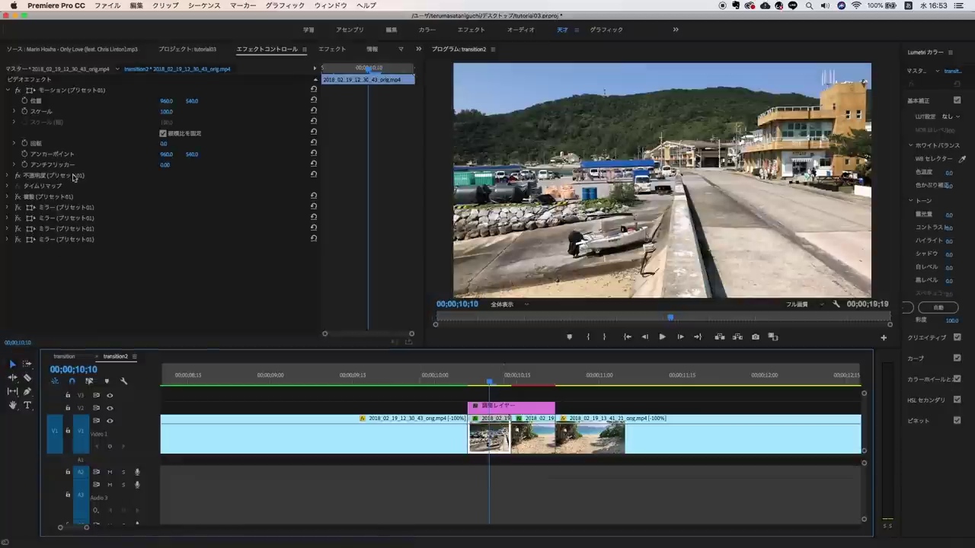
left_click(586, 438)
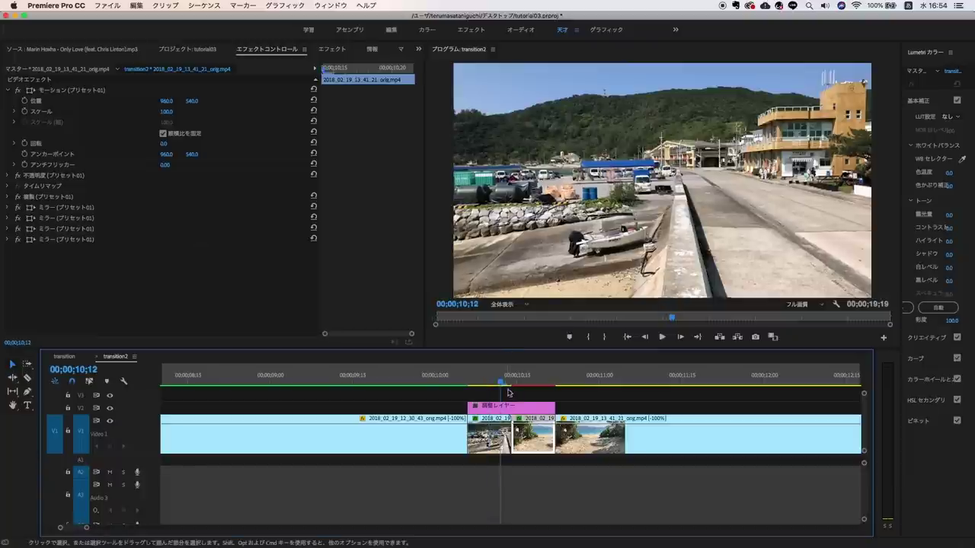
left_click(508, 405)
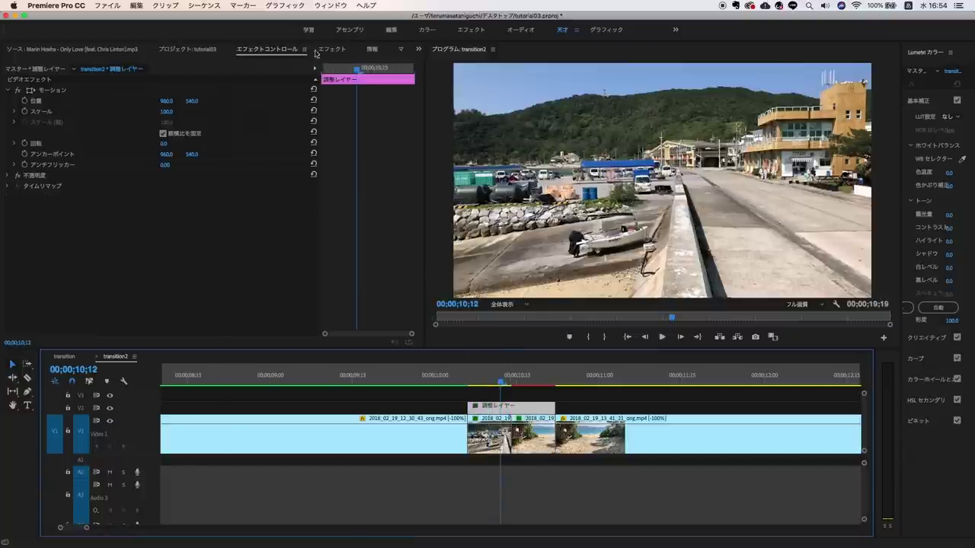
Step: Search the Effects library for トランスフォーム and drag Distort > Transform onto the transition2 adjustment layer
left_click(345, 51)
left_click(73, 63)
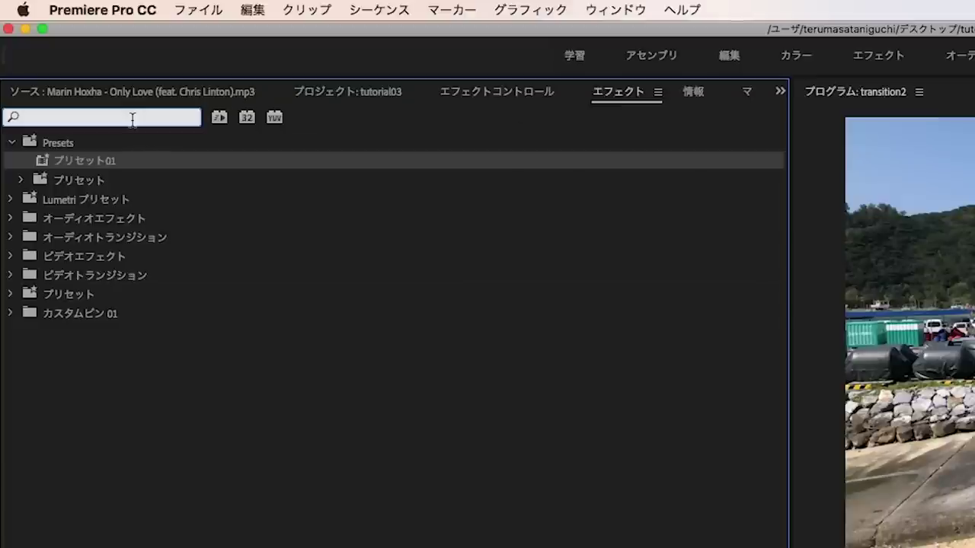
type("トランスフォーム")
key("Return")
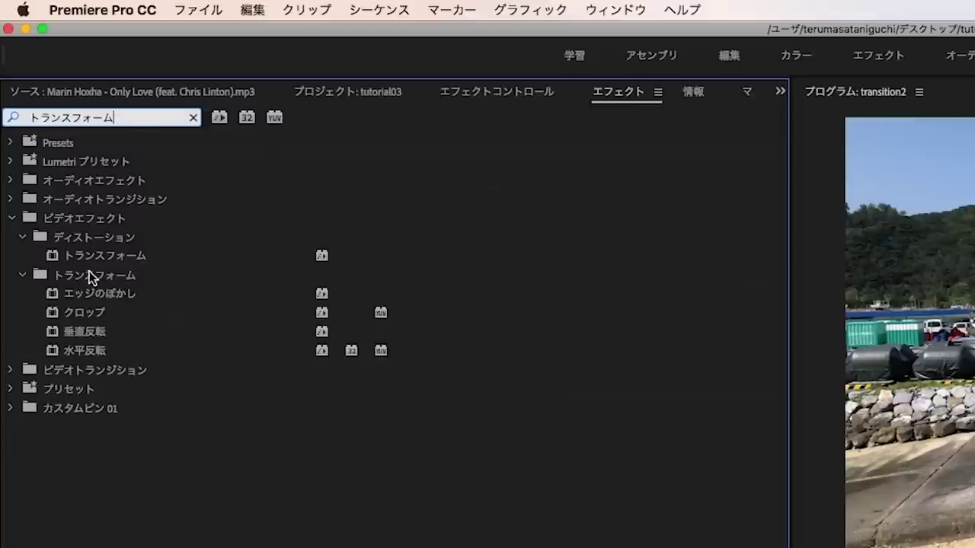
left_click(52, 253)
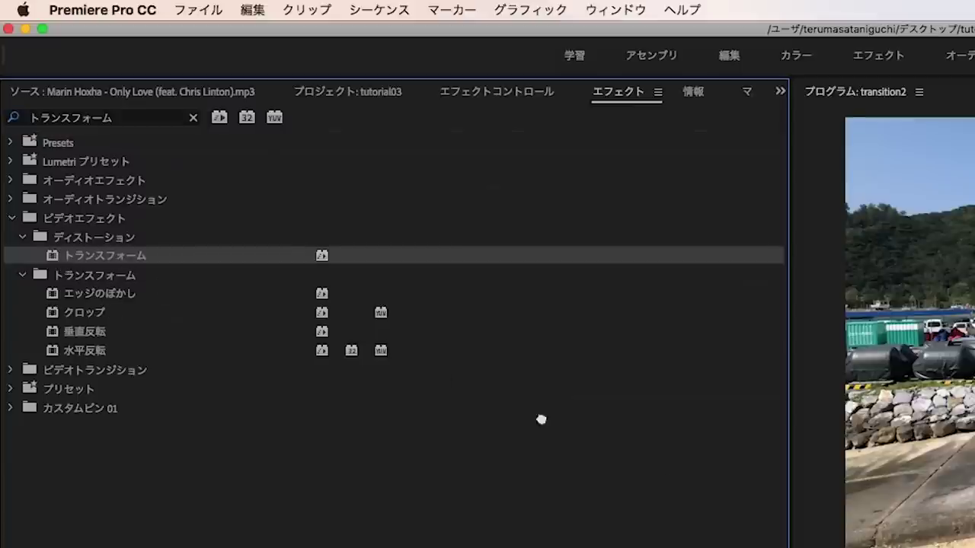
left_click_drag(449, 369, 491, 403)
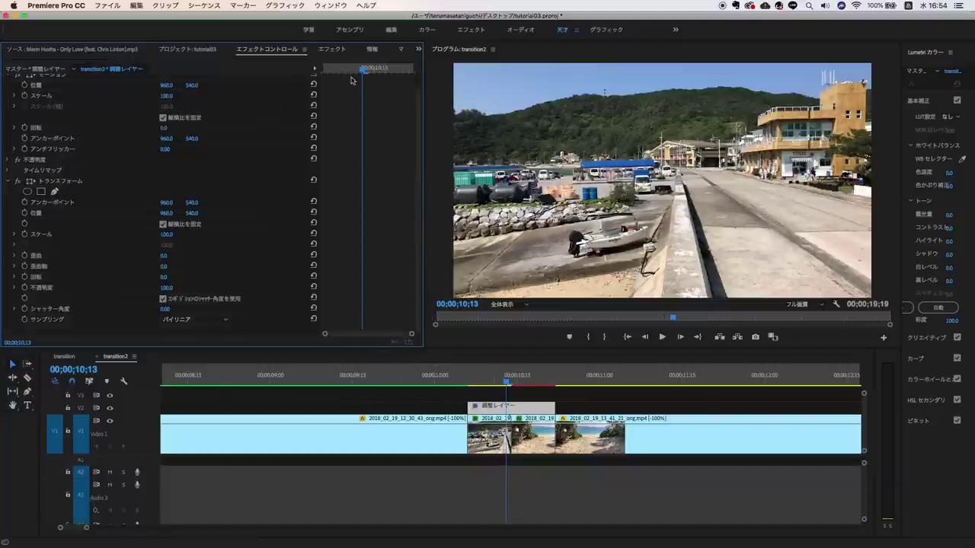
Step: At the adjustment layer's start, set the Transform shutter angle to 180, then advance two frames
left_click_drag(371, 67, 324, 68)
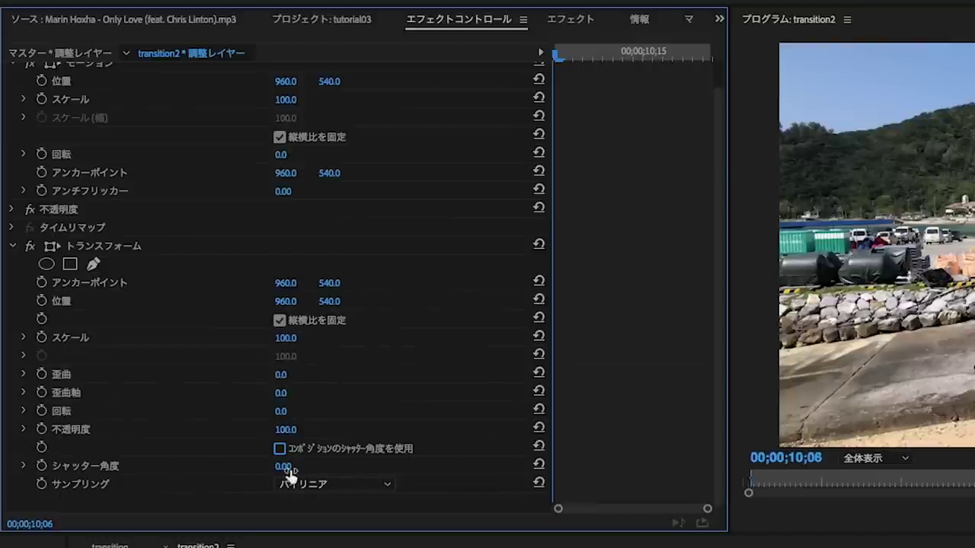
left_click(285, 467)
type("180")
key("Return")
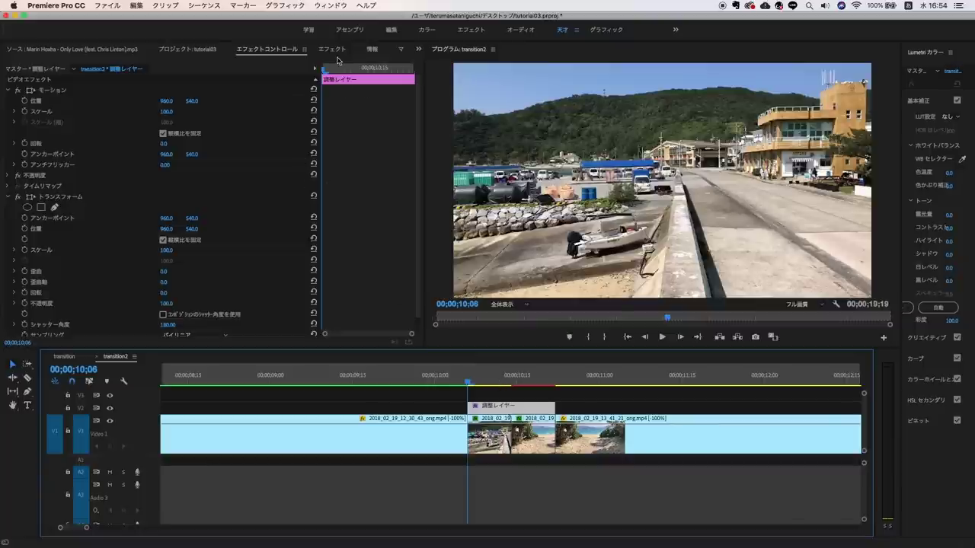
key("Right")
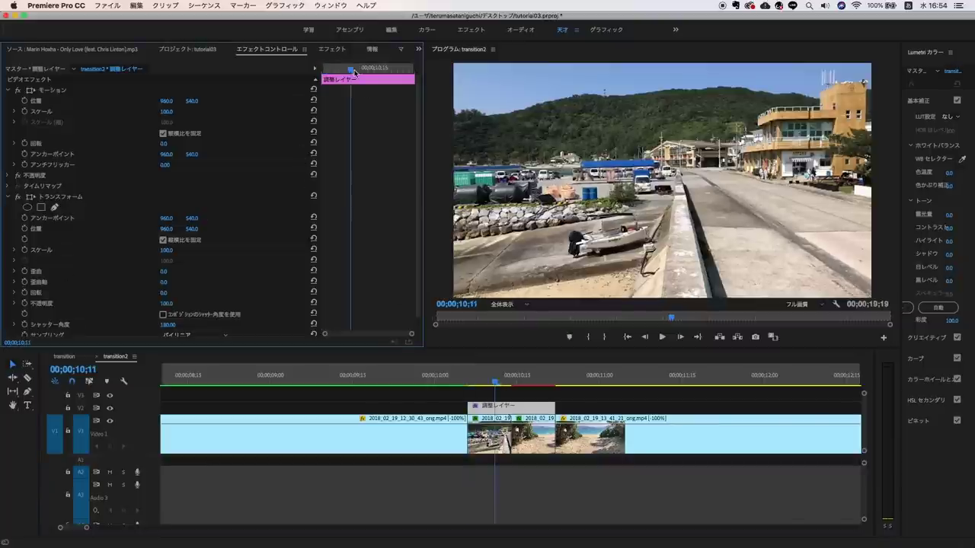
key("Right")
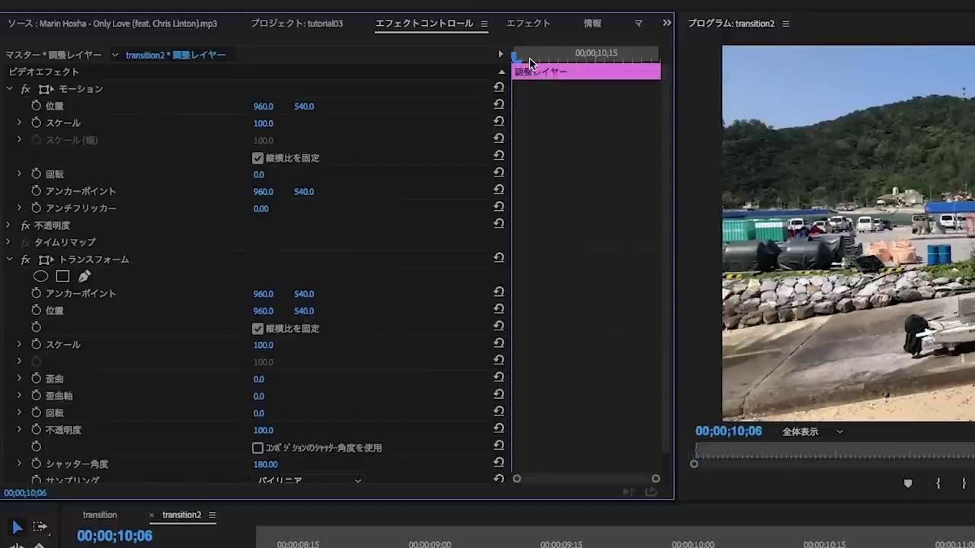
Step: Set Transform Scale to 300 and enable its keyframe stopwatch
left_click(166, 250)
type("300")
key("Return")
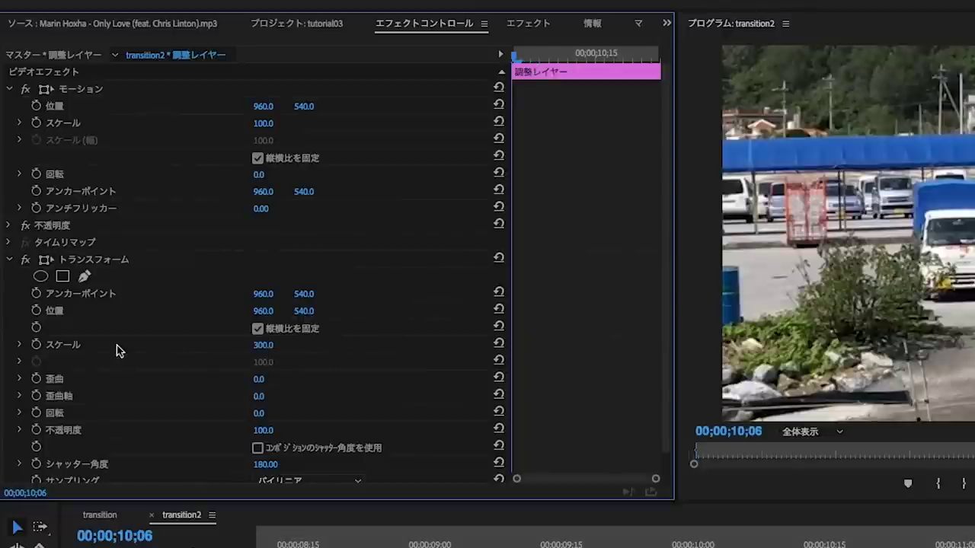
left_click(35, 346)
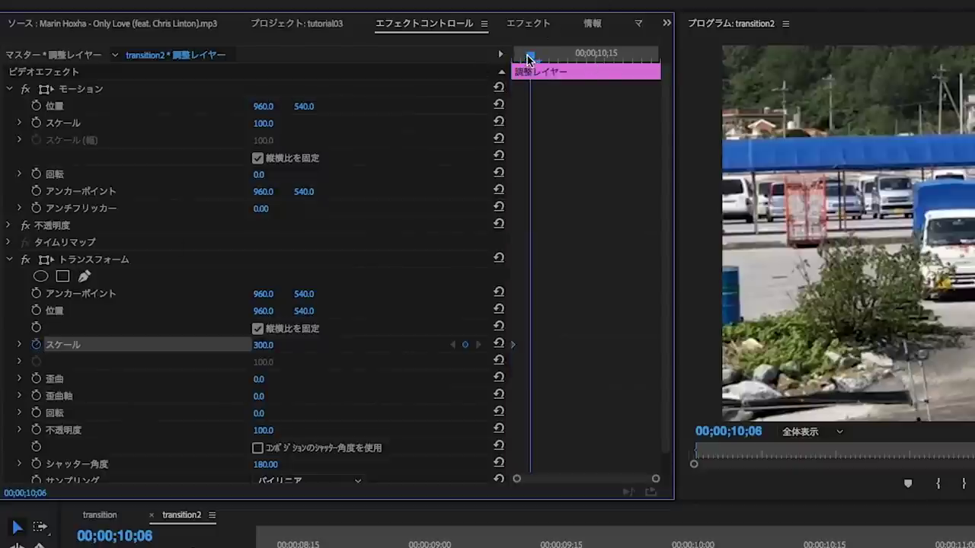
Step: Keyframe scale frame by frame from 10;08 to 10;13: 298.4, 293.9, 285.9, 273.1, 252.9, 218.1
left_click_drag(528, 59, 529, 59)
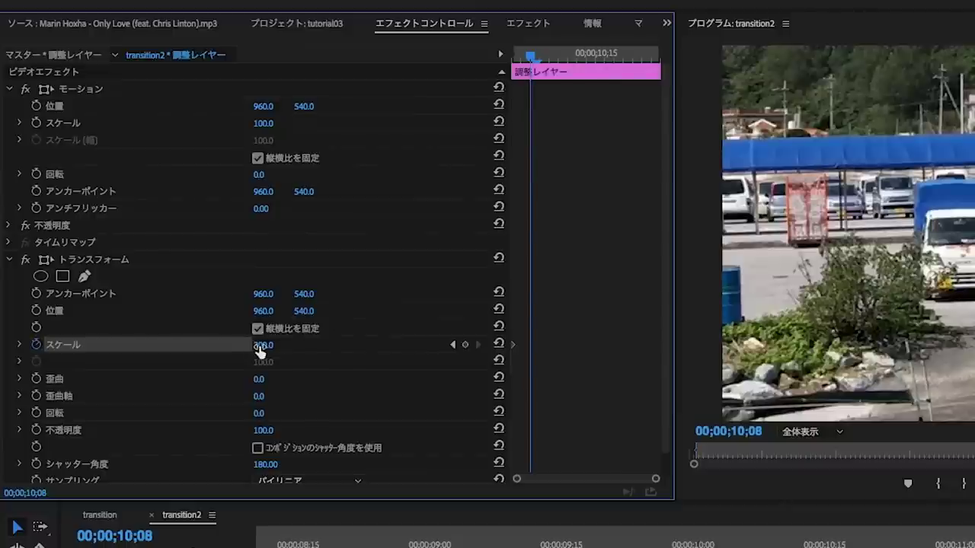
left_click(260, 347)
type("298.4")
key("Return")
key("Right")
left_click(263, 345)
type("2")
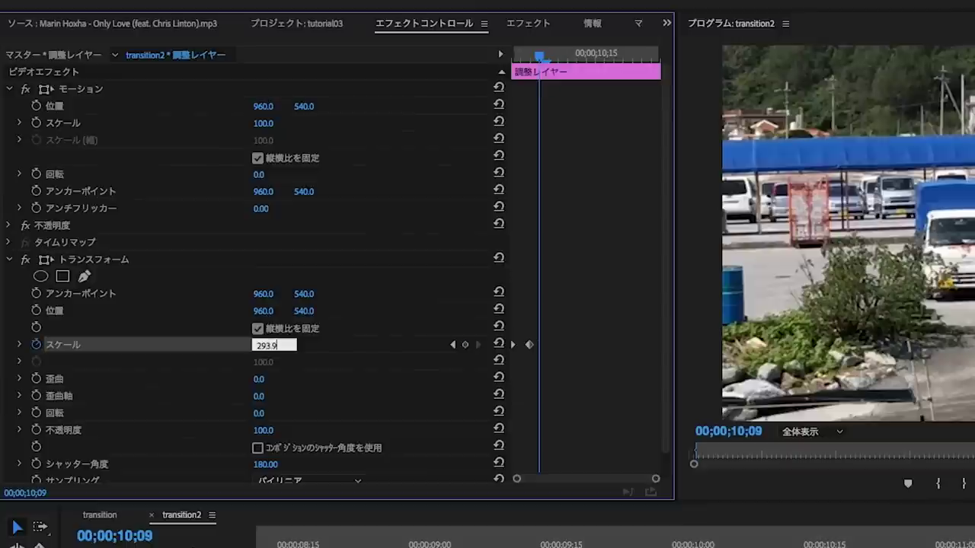
key("Return")
key("Right")
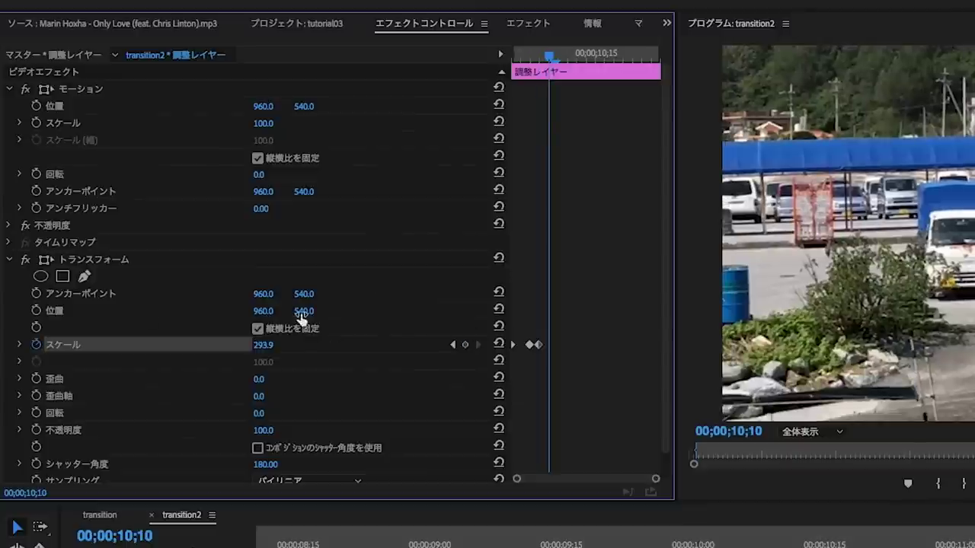
left_click(262, 345)
type("285.9")
key("Return")
left_click(564, 62)
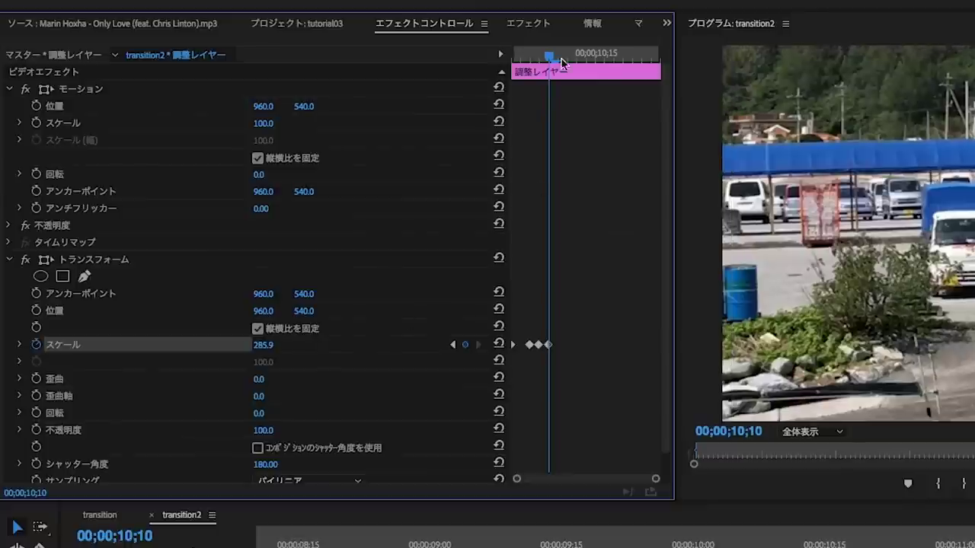
left_click(263, 345)
type("273.1")
key("Return")
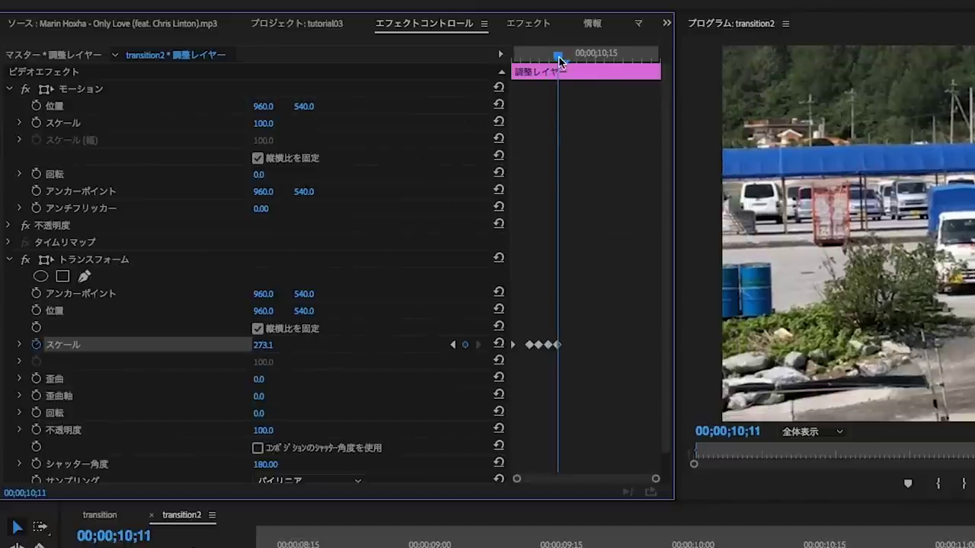
left_click(567, 61)
left_click(263, 345)
type("252.9")
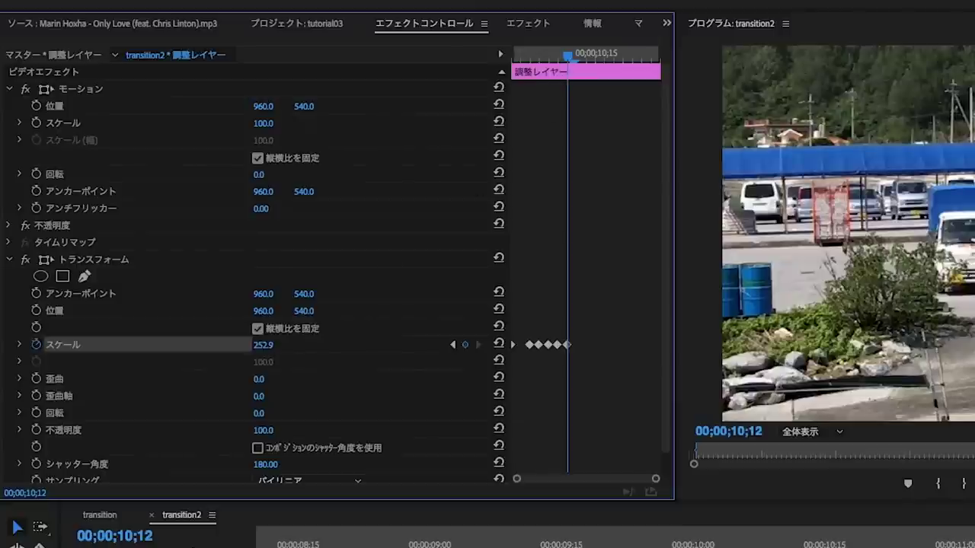
key("Return")
left_click(577, 55)
left_click(263, 345)
type("218.1")
key("Return")
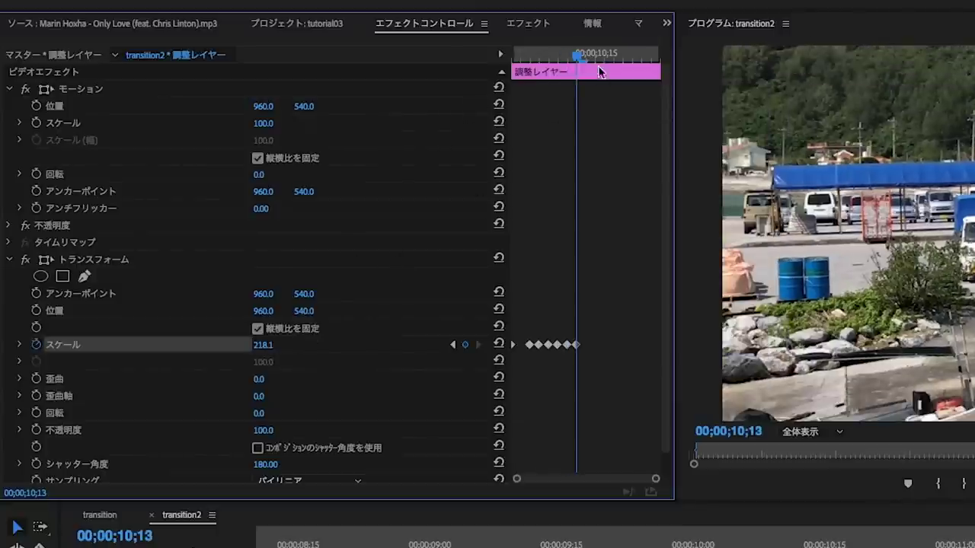
Step: Keyframe scale for frames 10;14 to 10;18: 199.6, 181.1, 151.6, 131.9, 118.5
left_click(585, 55)
left_click(267, 345)
type("199.6")
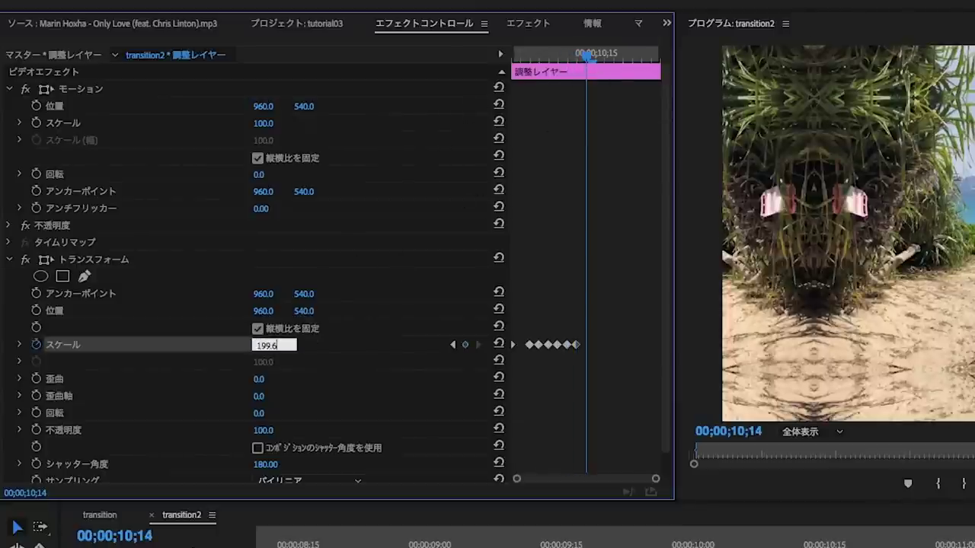
key("Return")
left_click(596, 55)
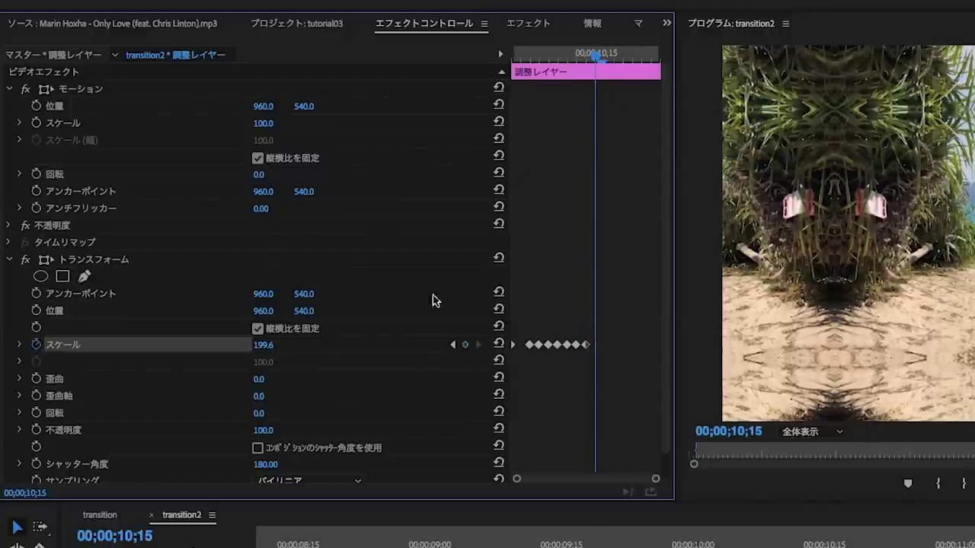
left_click(262, 345)
type("181.1")
key("Return")
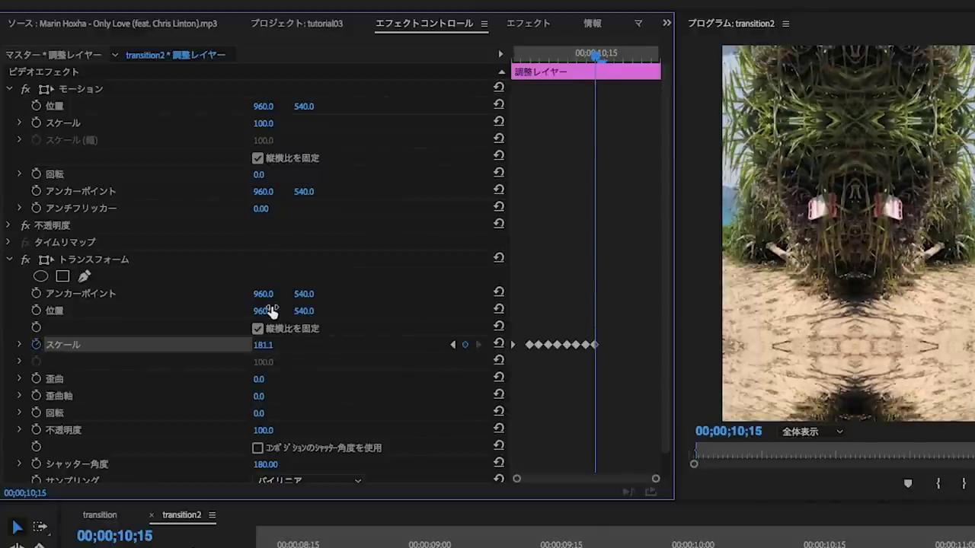
left_click_drag(629, 55, 605, 55)
left_click(263, 345)
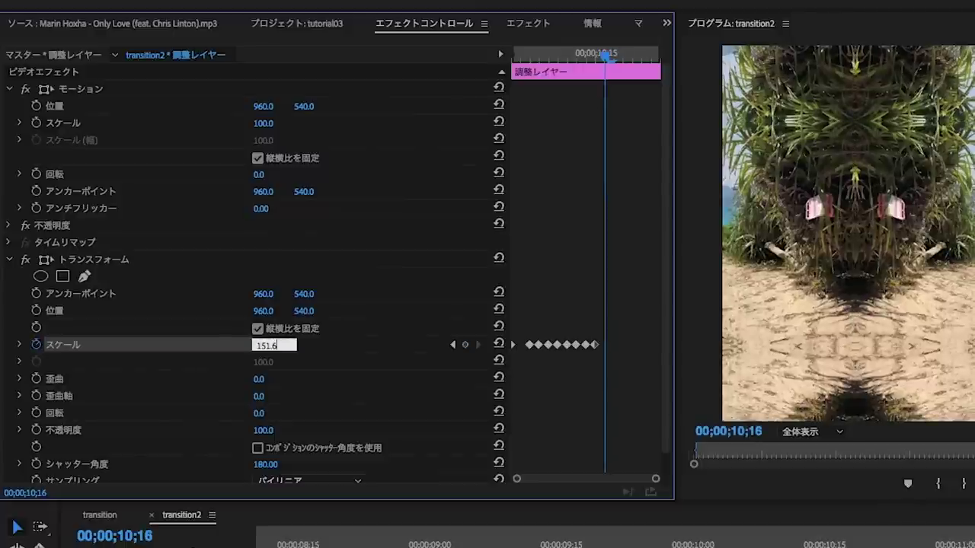
type("151.6")
key("Return")
left_click(615, 56)
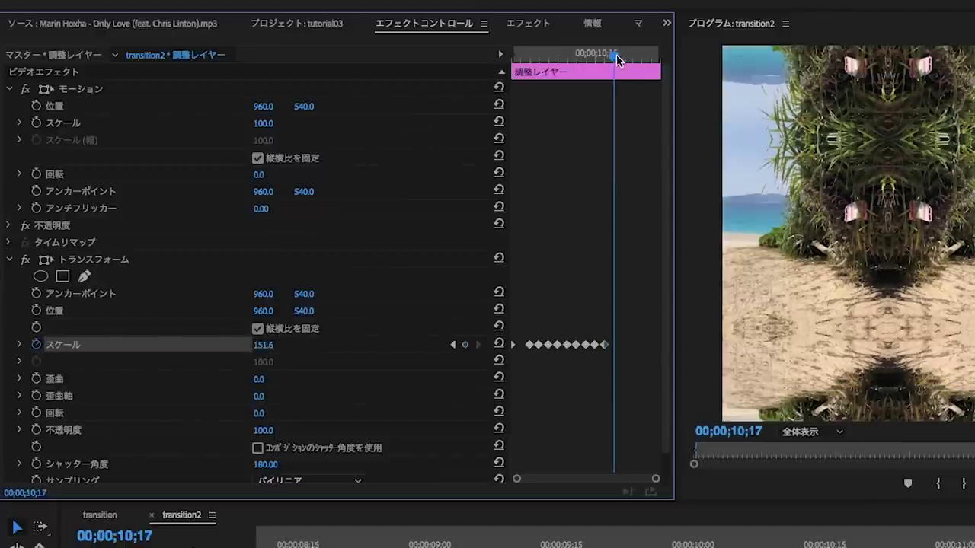
left_click(263, 345)
type("131.9")
key("Return")
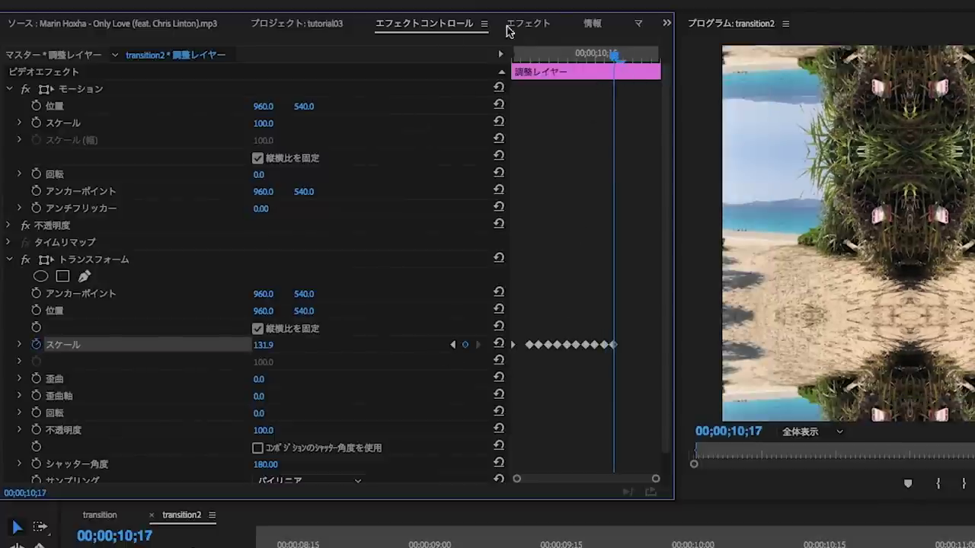
left_click(625, 55)
left_click(262, 345)
type("118.5")
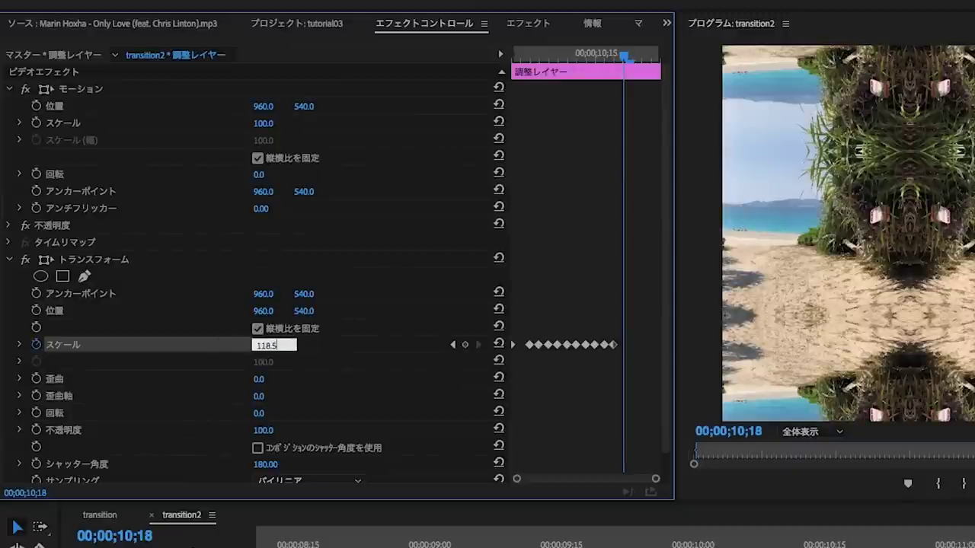
key("Return")
Step: Finish the scale keyframes at 10;19 to 10;22: 109.5, 103.8, 100.8, and 100
left_click(632, 54)
left_click(263, 345)
type("109.5")
key("Return")
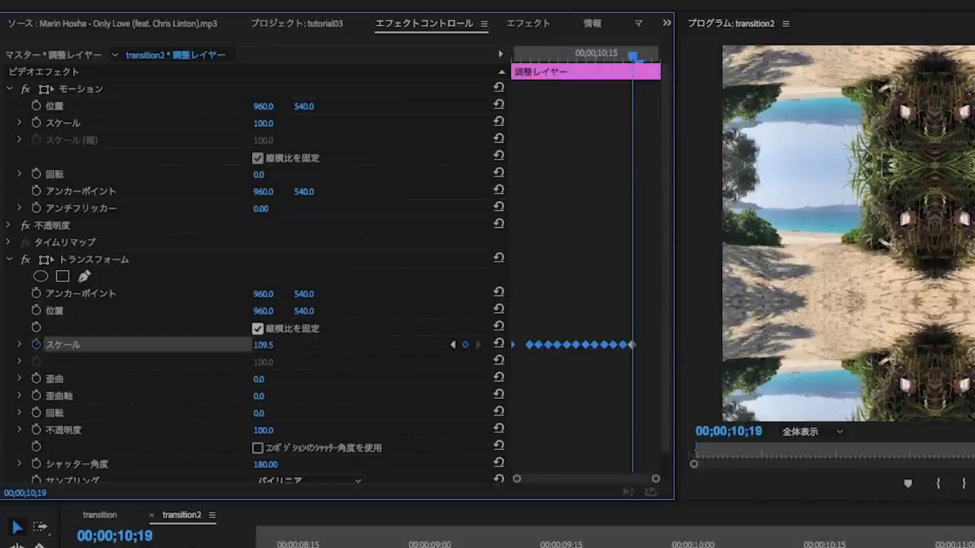
left_click(642, 54)
left_click(263, 345)
type("103.8")
key("Return")
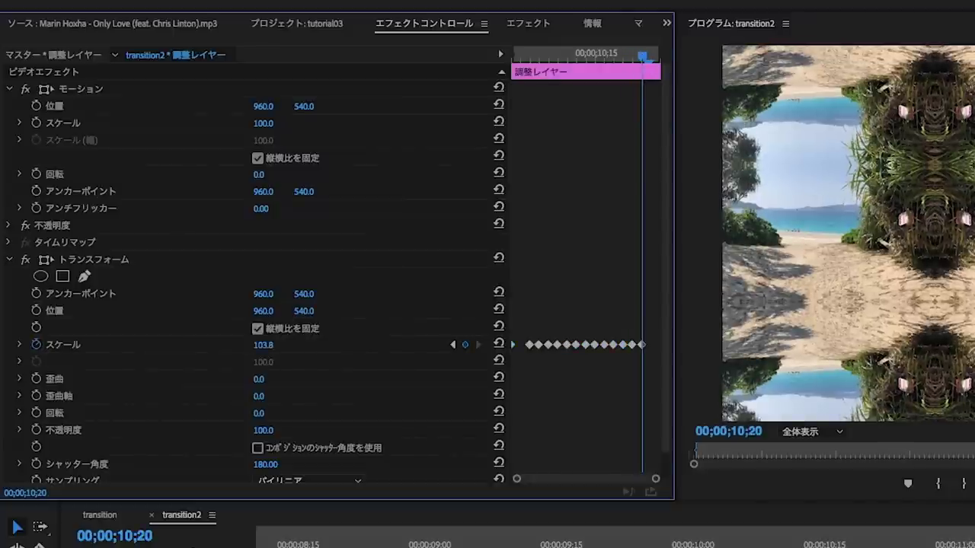
key("Right")
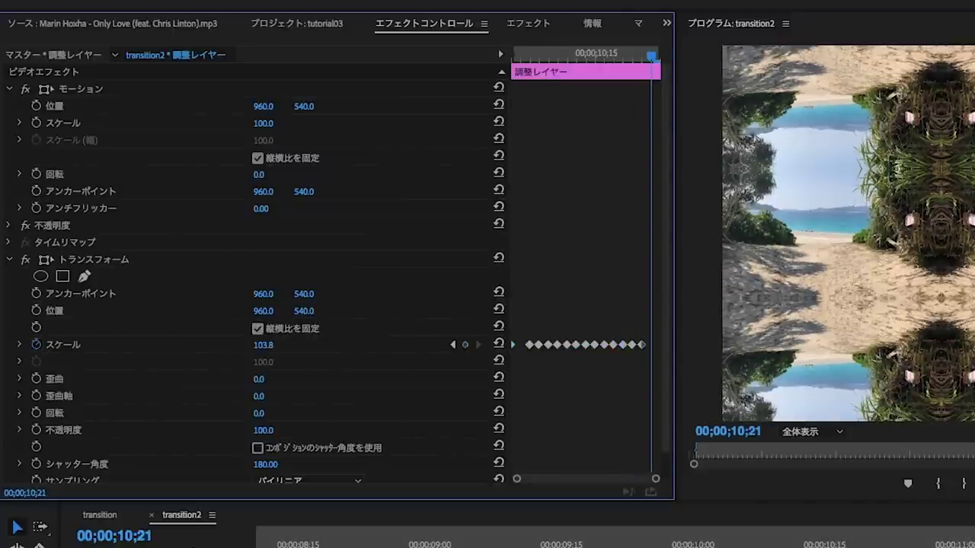
left_click(262, 345)
type("100.8")
key("Return")
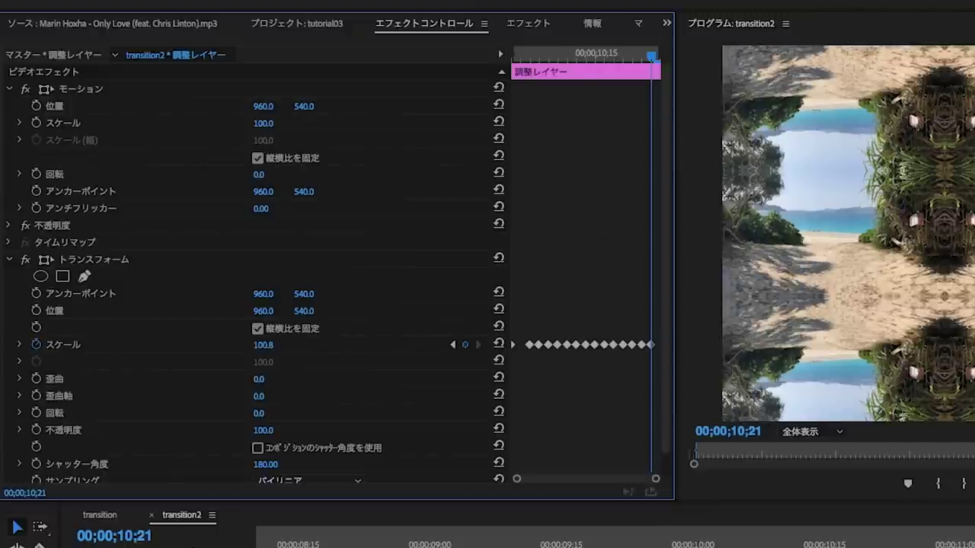
key("Right")
left_click(263, 345)
type("1")
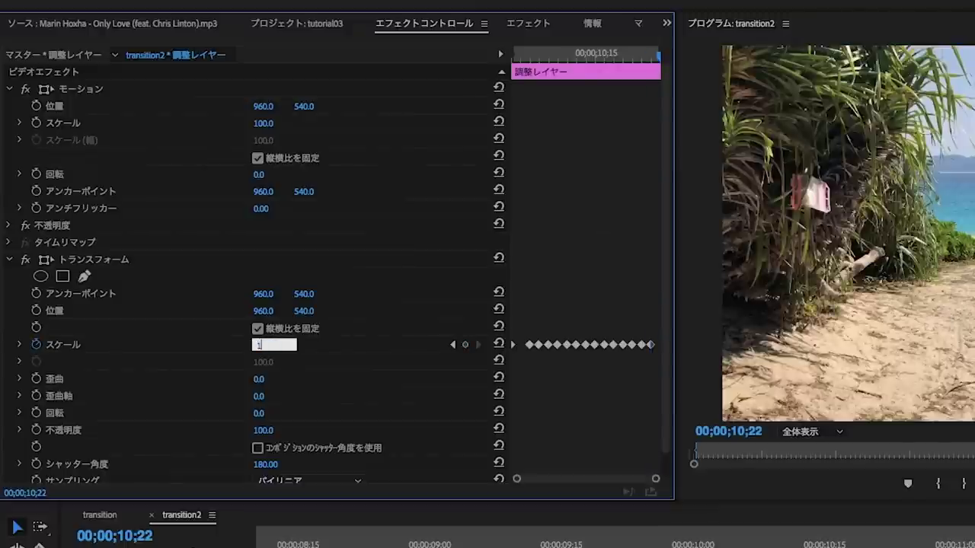
key("Return")
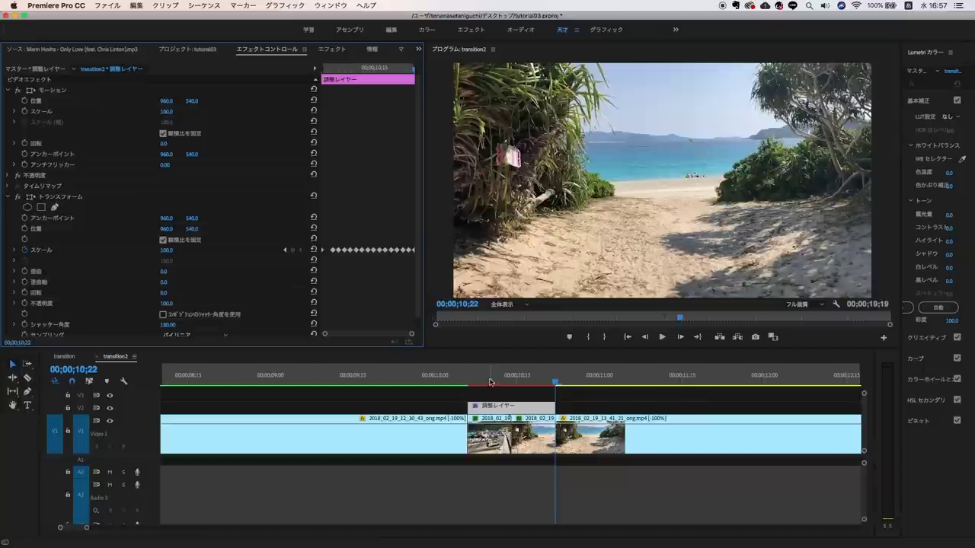
Step: Mark and extend the transition range, play it from 10;02, then select 2018_02_19_13_41_21_orig.mp4
key("x")
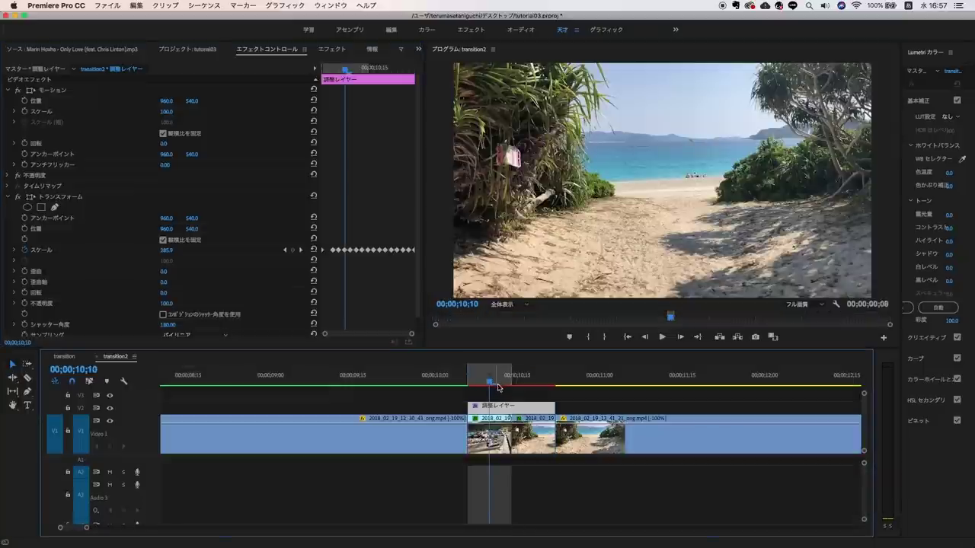
left_click_drag(512, 370, 555, 373)
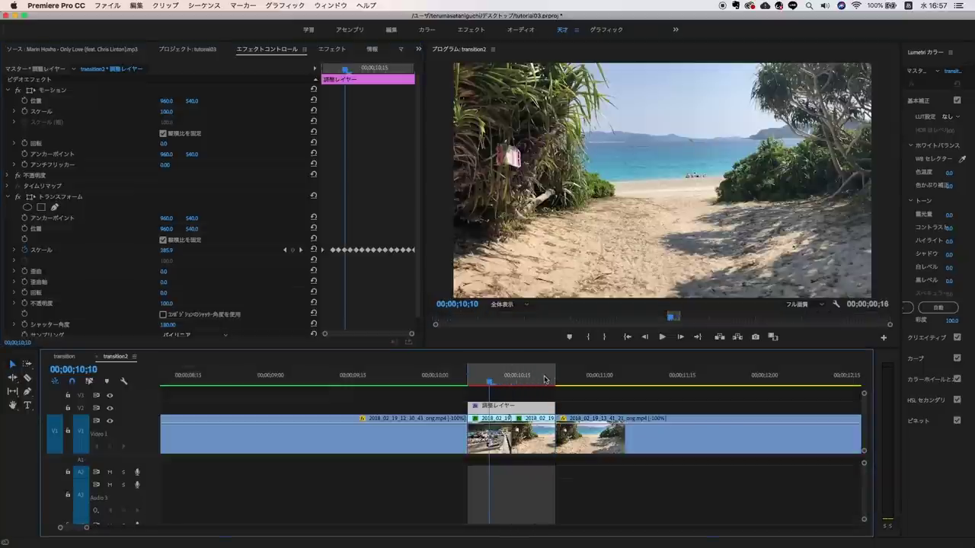
left_click(446, 375)
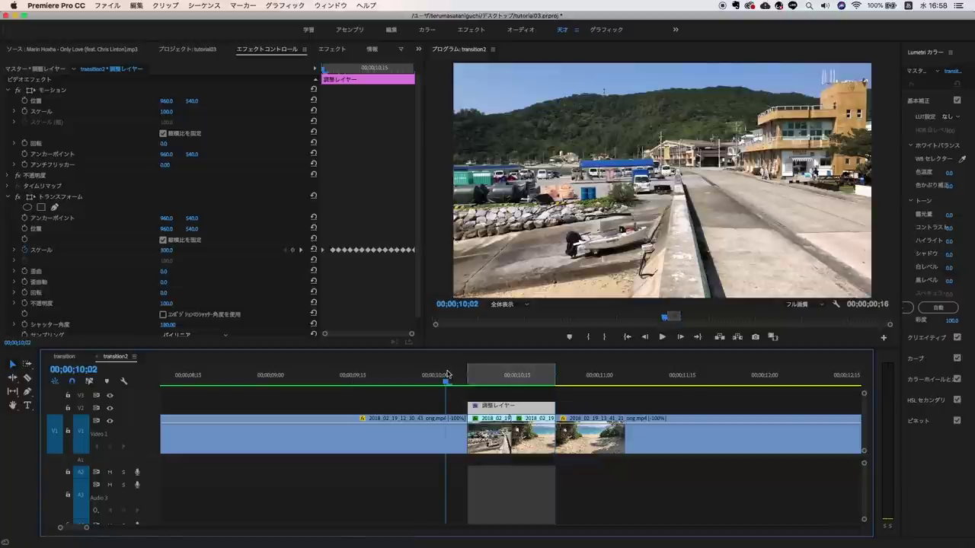
key("space")
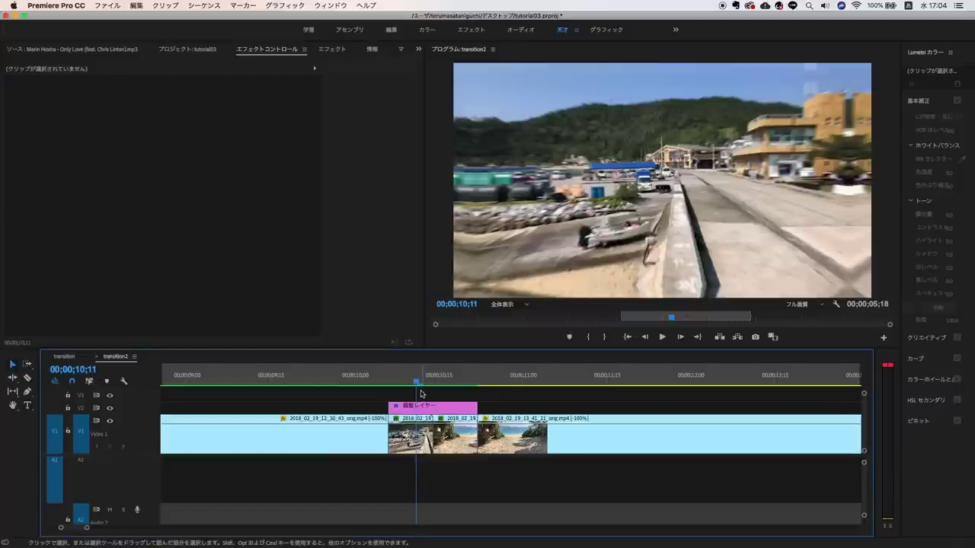
left_click(411, 427)
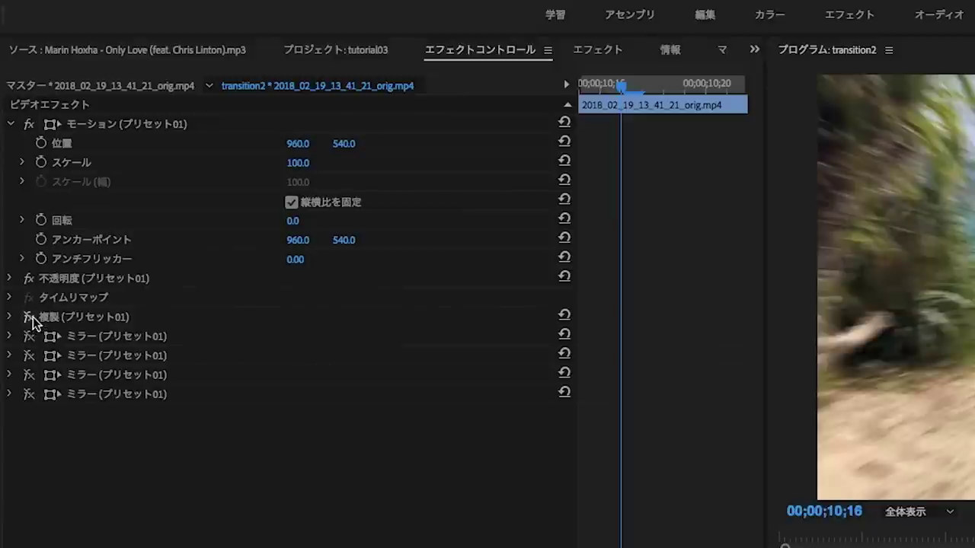
Step: Move the playhead to 00;00;08;01, just before the transition, showing the harbour shot
left_click(28, 318)
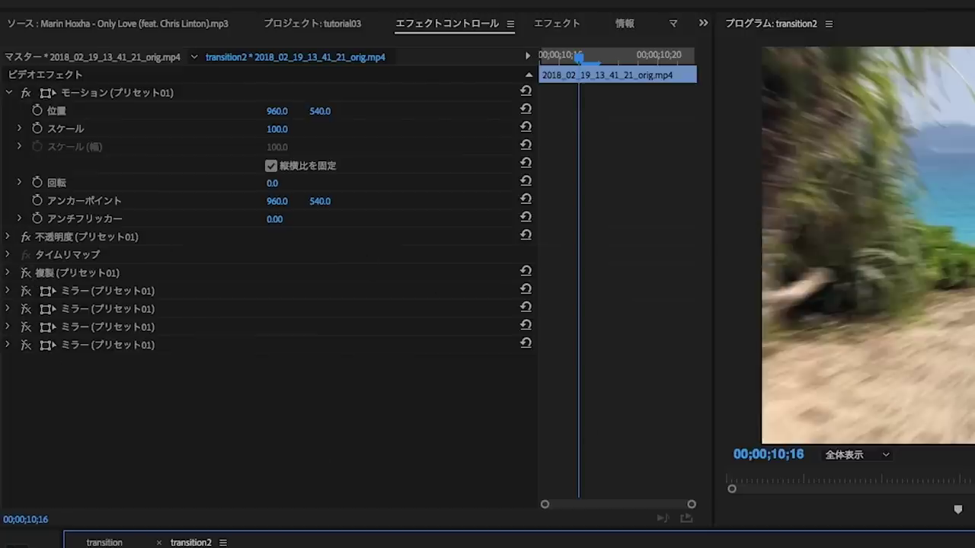
left_click(388, 379)
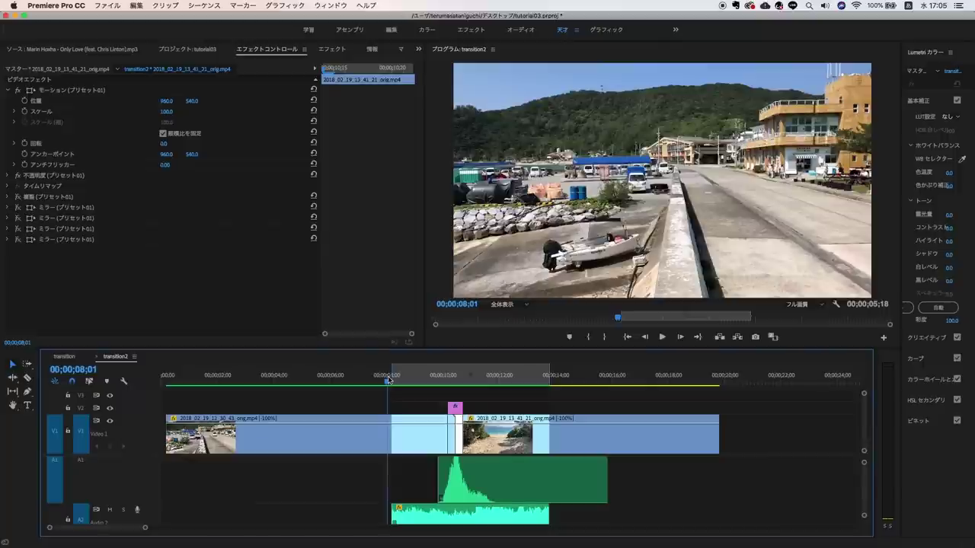